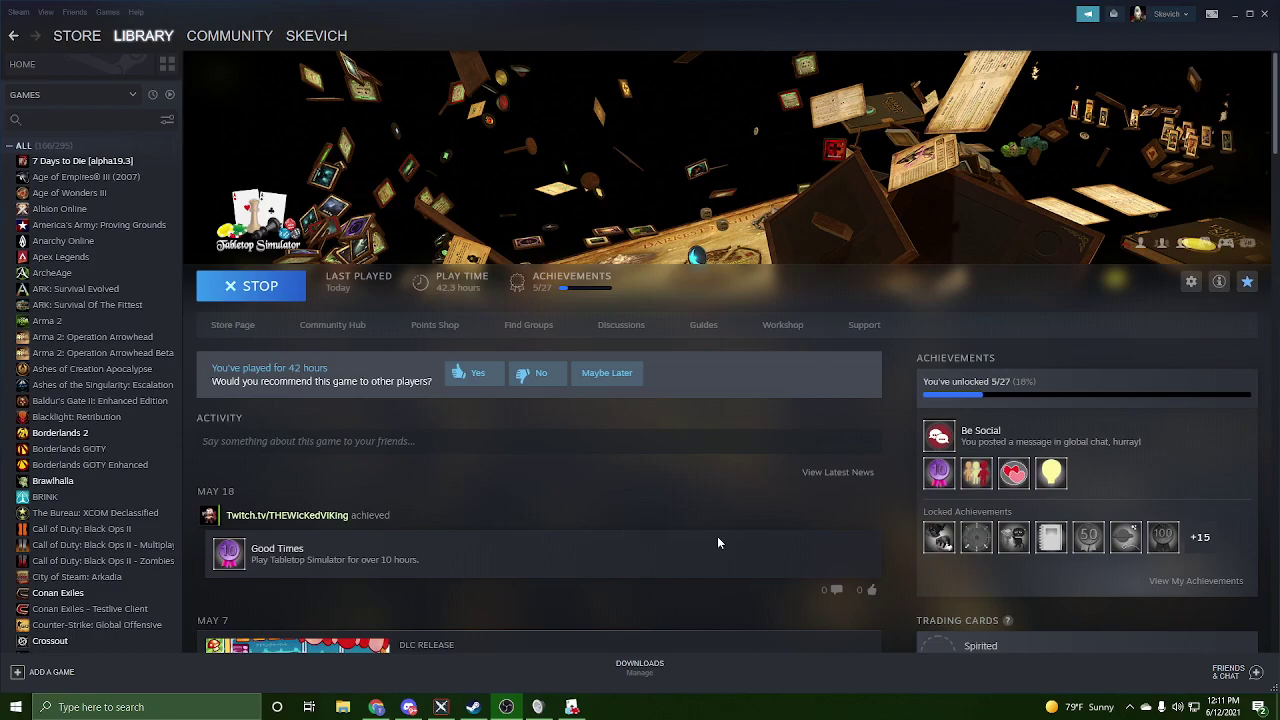
# Step: Search the Tabletop Simulator Workshop for "Battlescribe2TTS" and open the Battlescribe2TTS item page
pyautogui.click(794, 331)
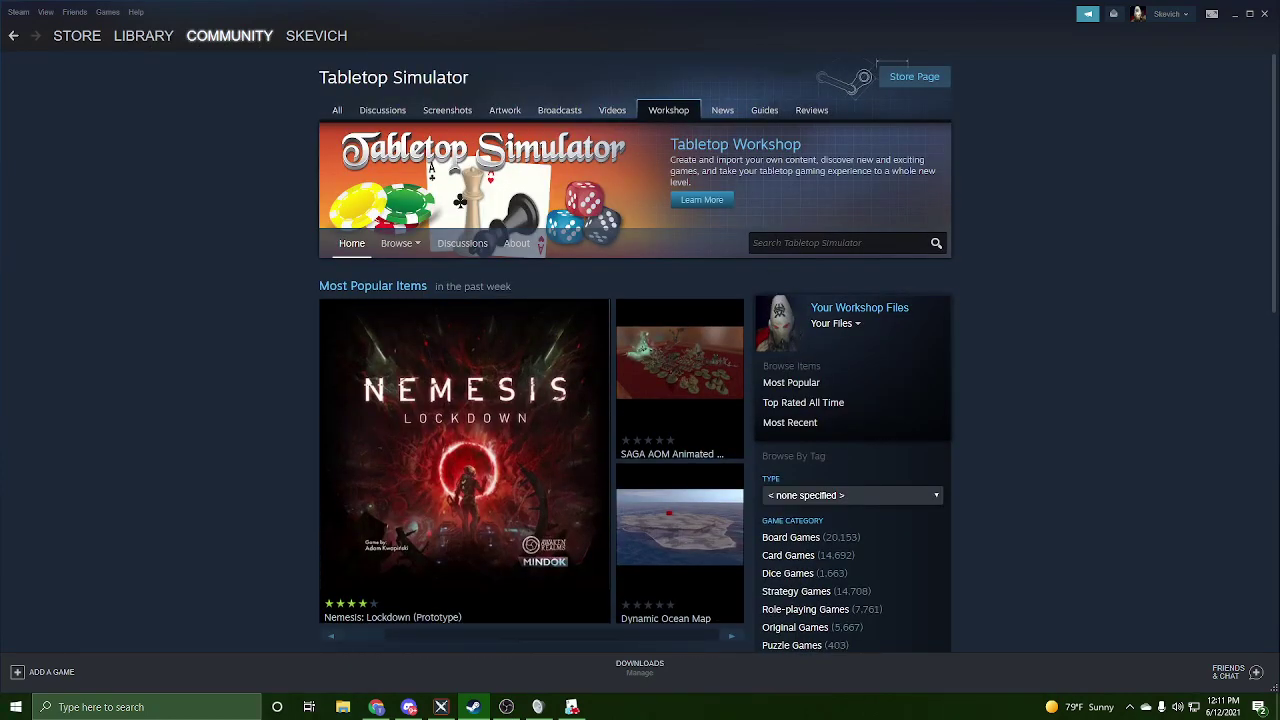
pyautogui.click(775, 241)
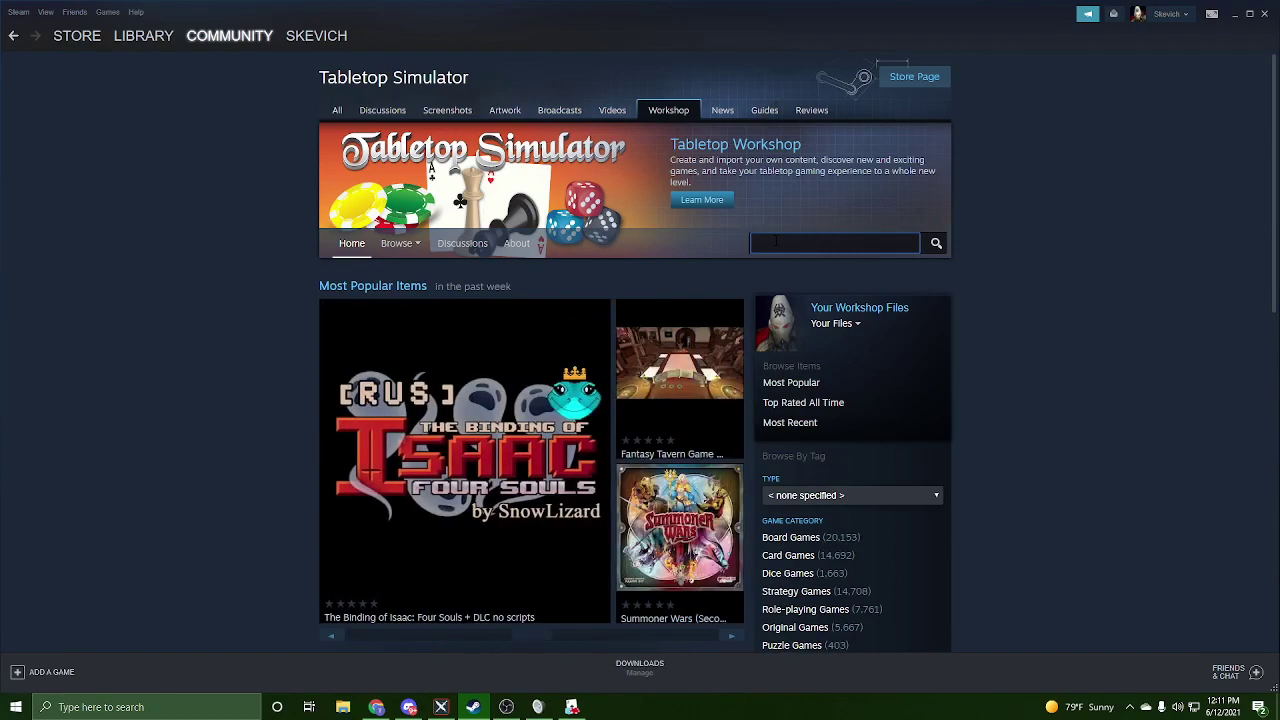
pyautogui.write('Battlescribe2TTS')
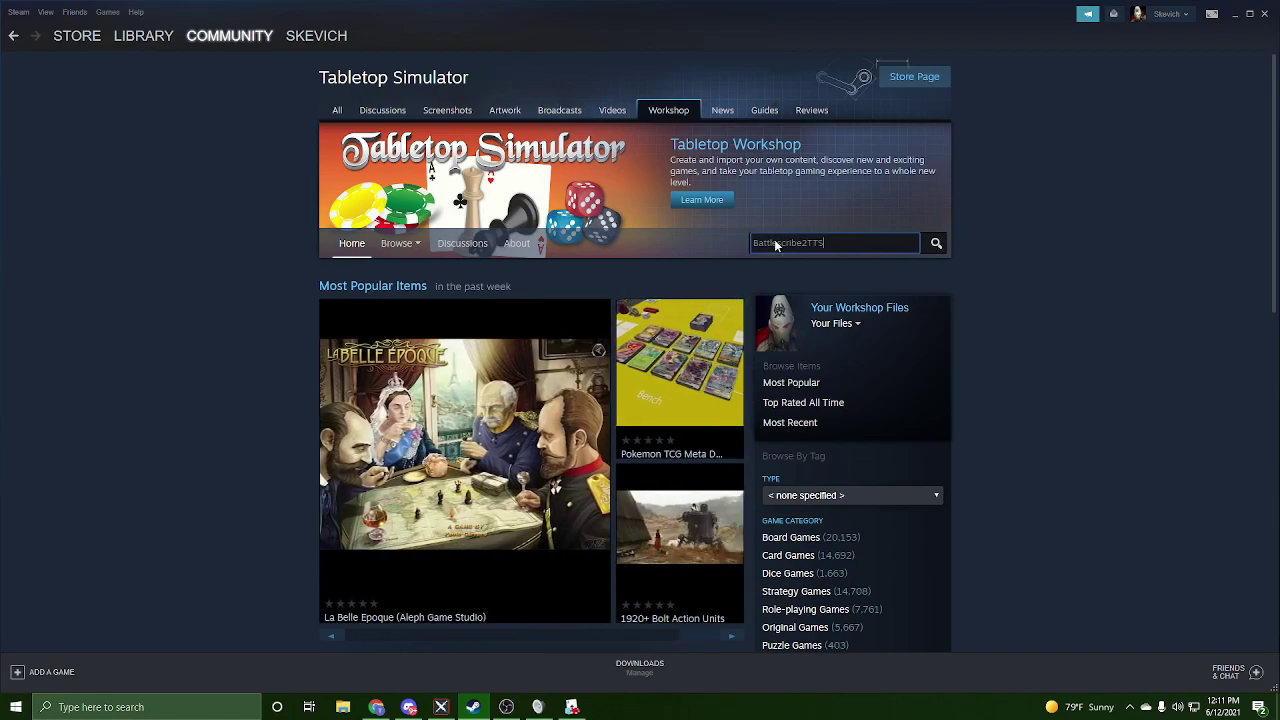
pyautogui.press('Return')
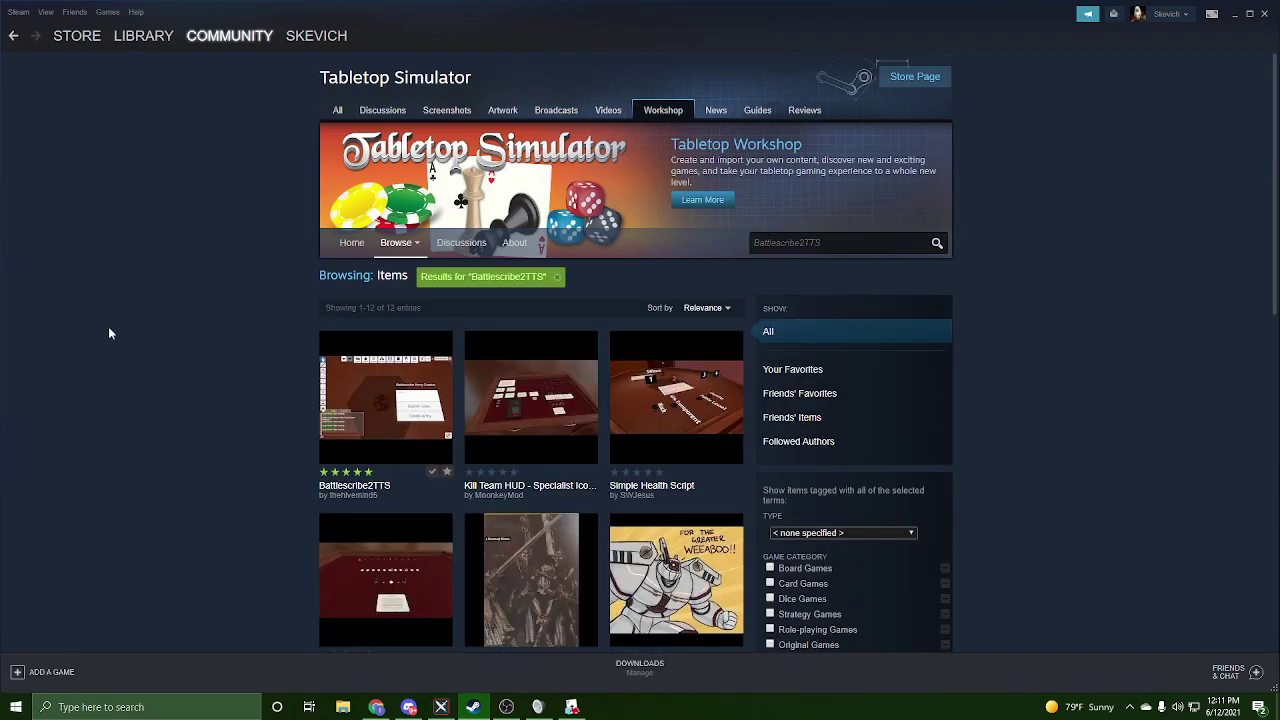
pyautogui.click(380, 405)
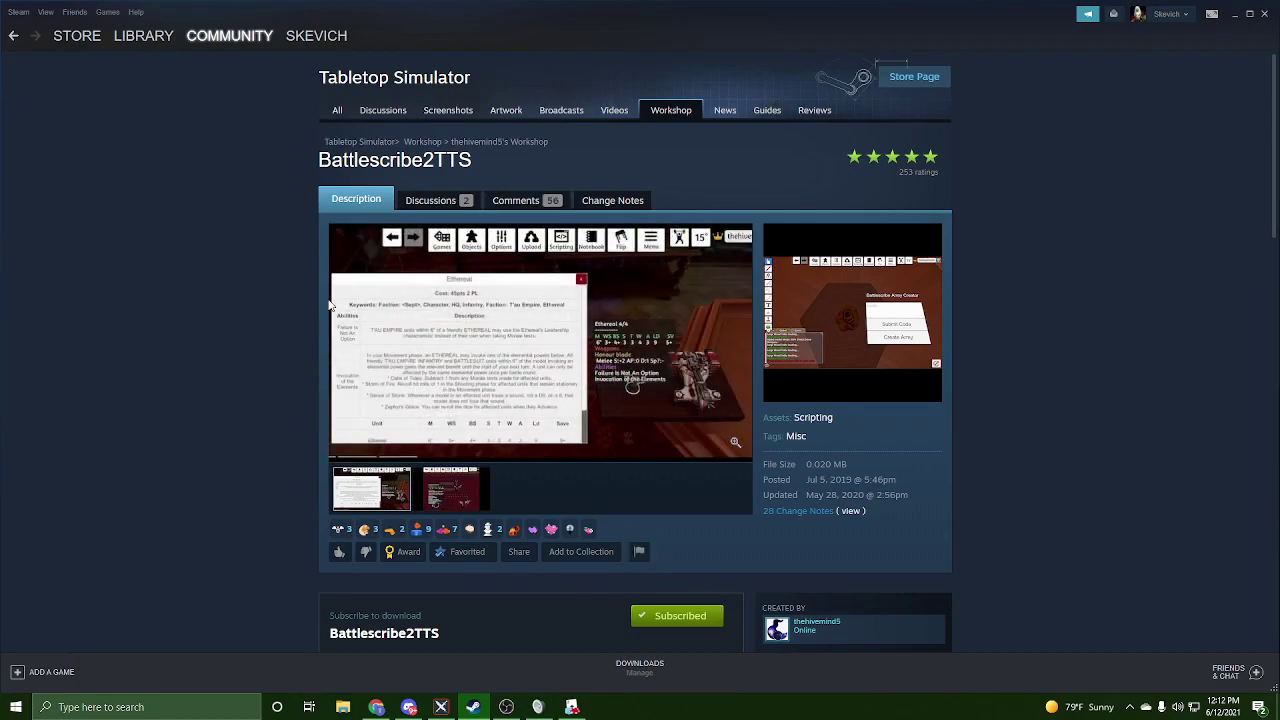
# Step: Return to the Workshop results and search for "Necron"
pyautogui.click(13, 40)
pyautogui.doubleClick(852, 242)
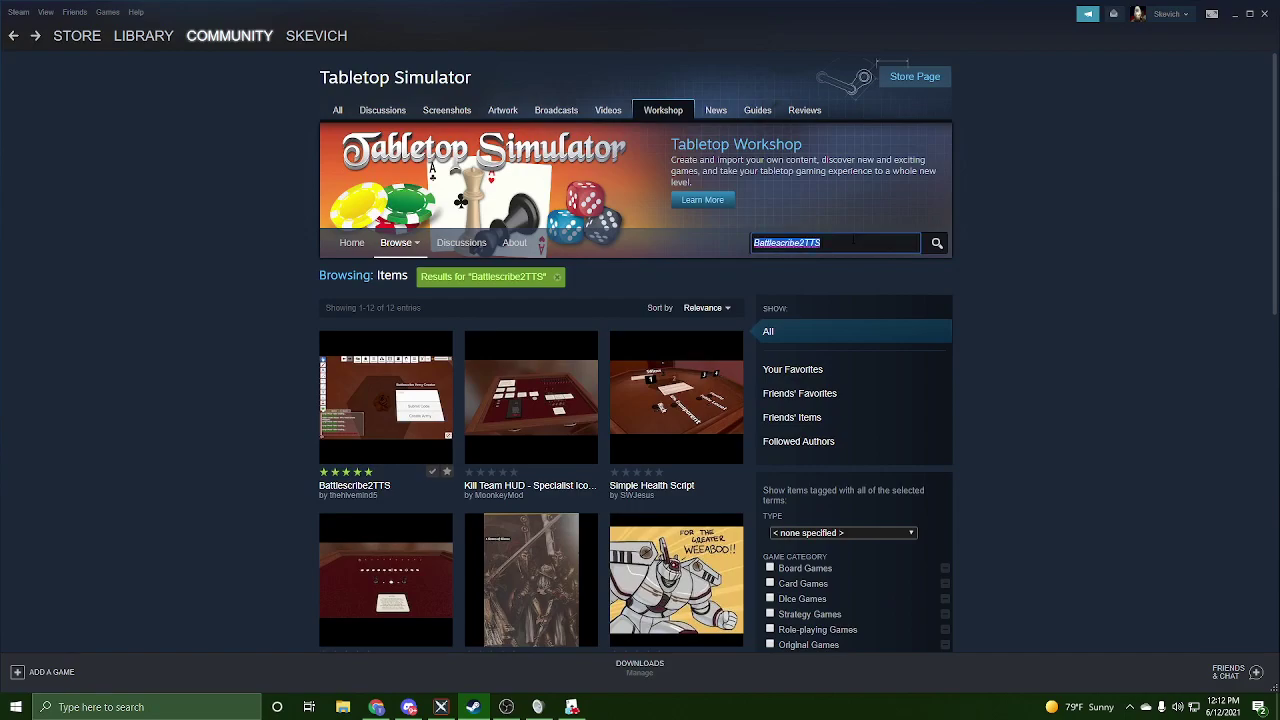
pyautogui.write('Necrons')
pyautogui.press('Return')
# Step: Look through the Necron search results, view the Cally's Necrons item page, and return to the results
pyautogui.scroll(-3, 166, 352)
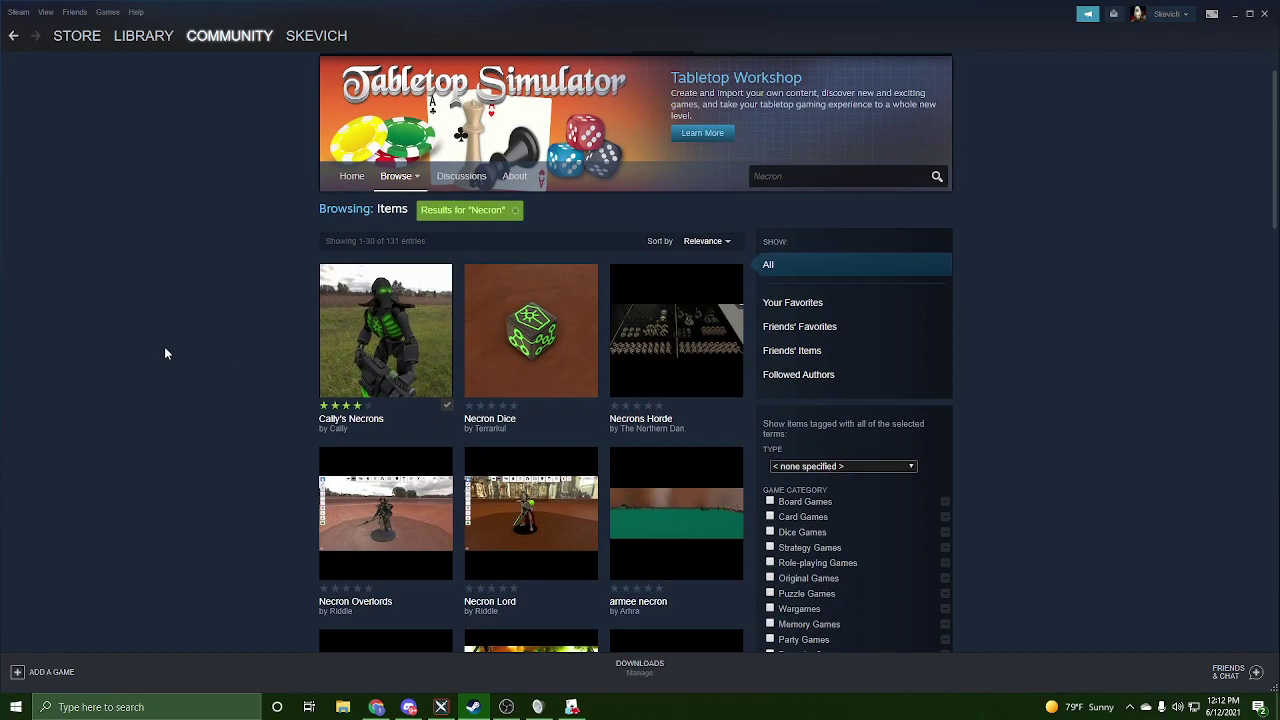
pyautogui.scroll(-6, 166, 353)
pyautogui.scroll(7, 166, 353)
pyautogui.scroll(3, 166, 354)
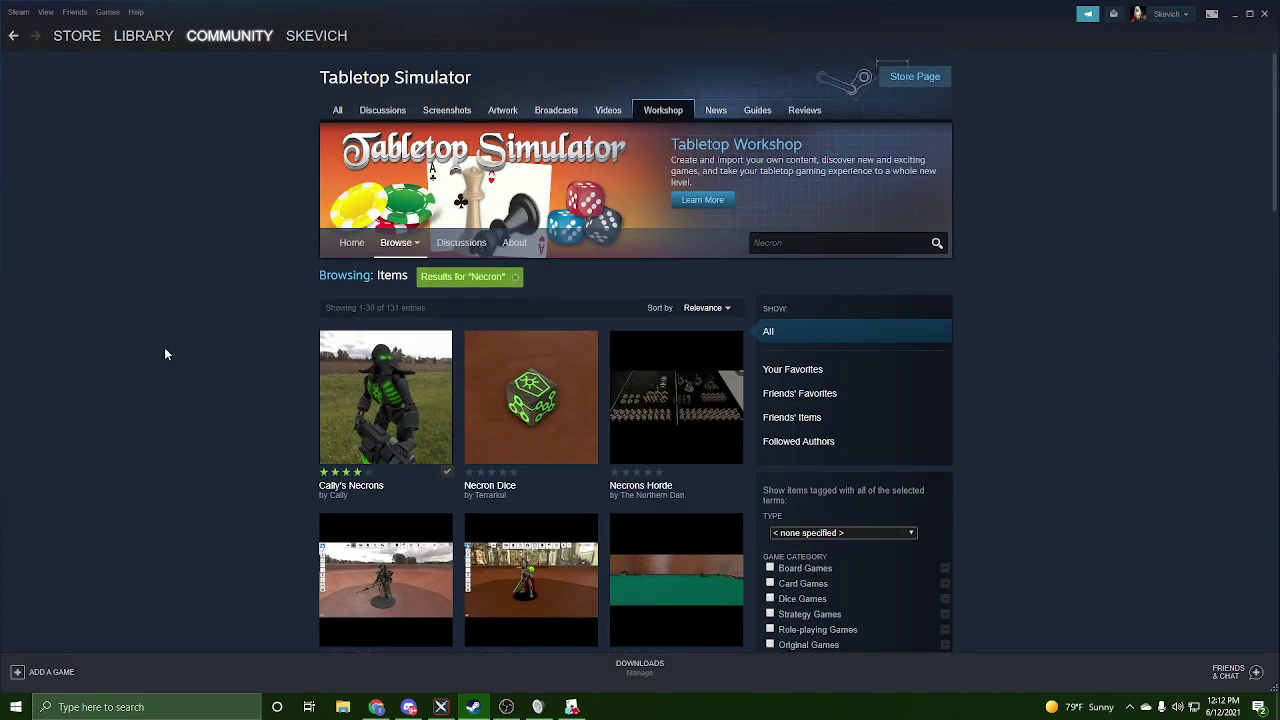
pyautogui.scroll(-1, 166, 354)
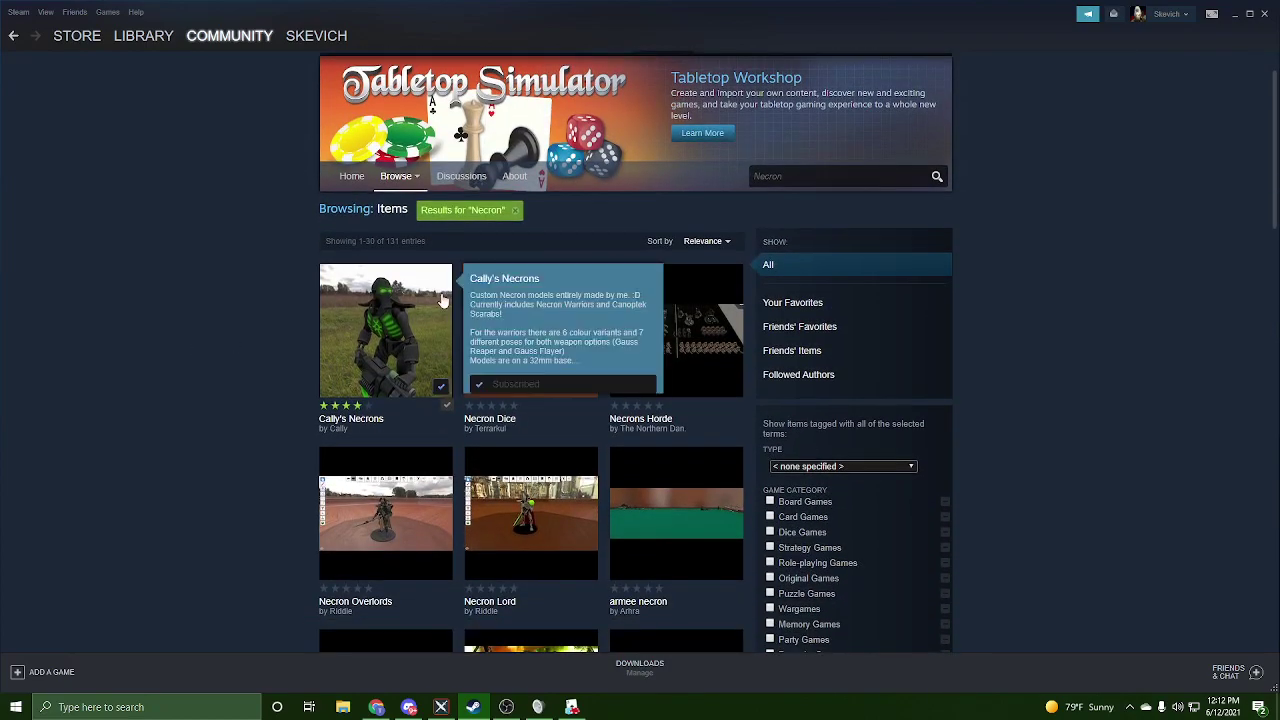
pyautogui.click(393, 315)
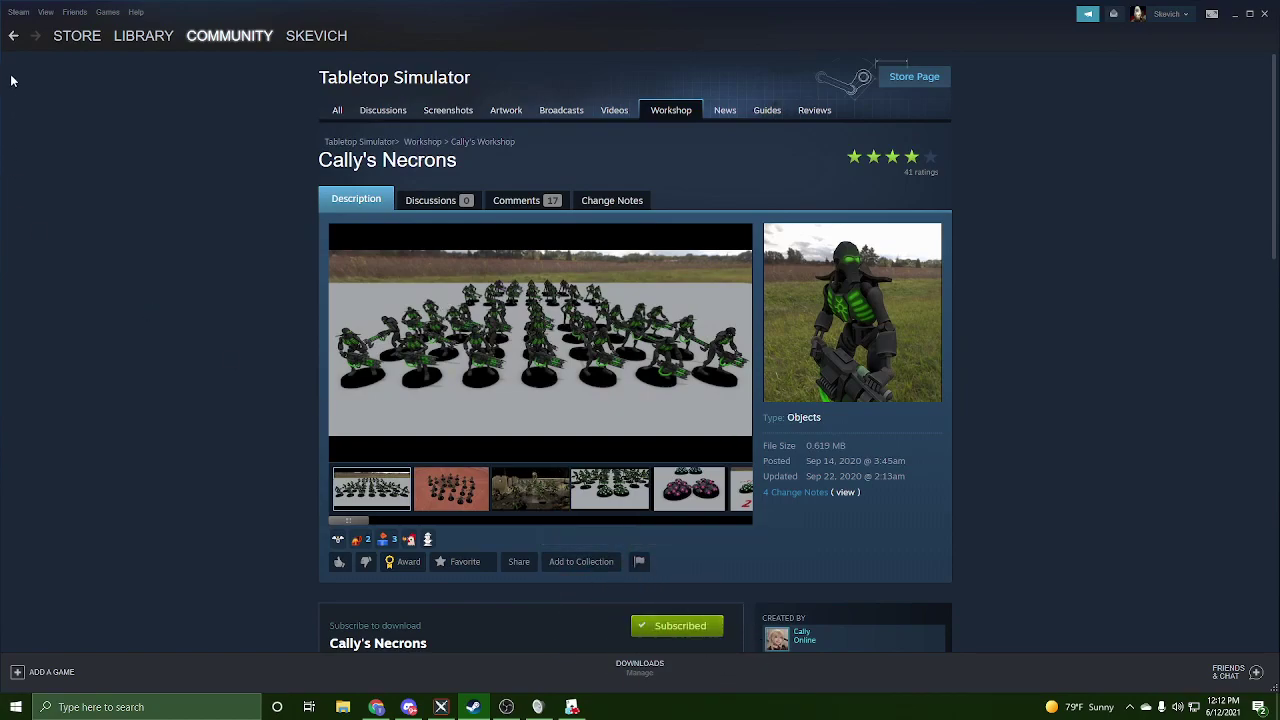
pyautogui.click(11, 37)
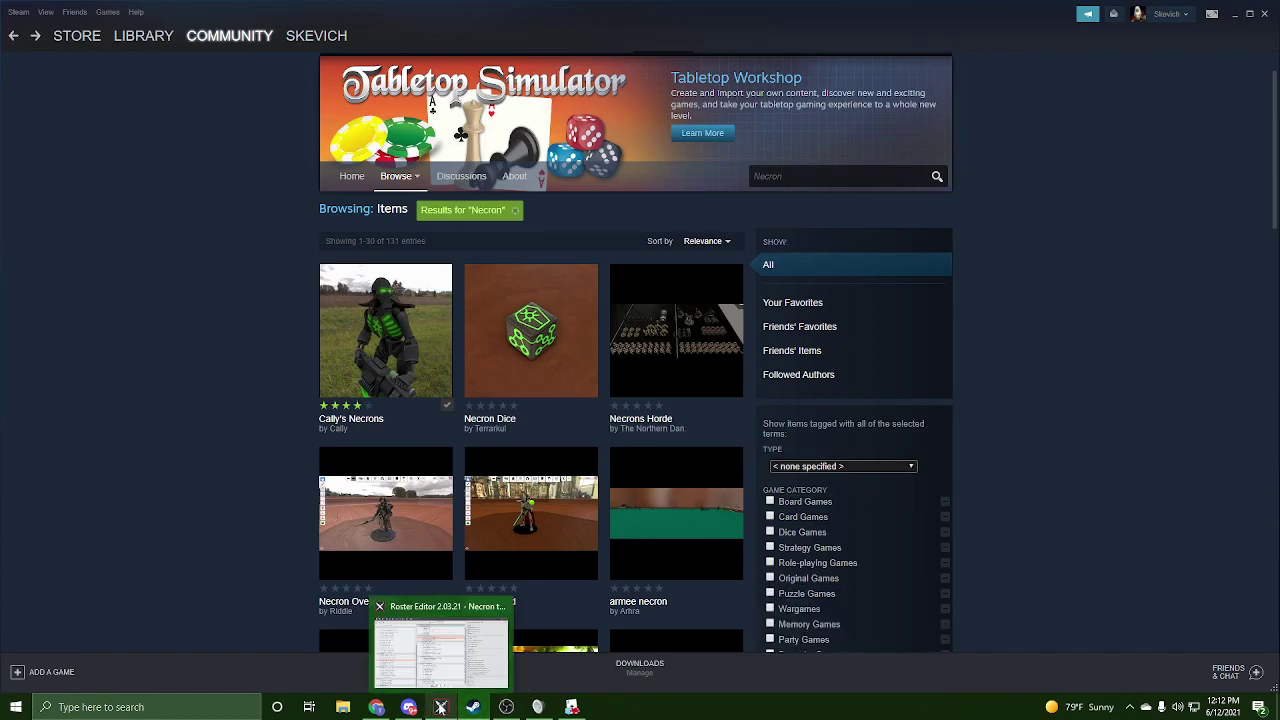
# Step: Switch to the BattleScribe Roster Editor and review the "Necron test w/flyers" roster
pyautogui.click(440, 707)
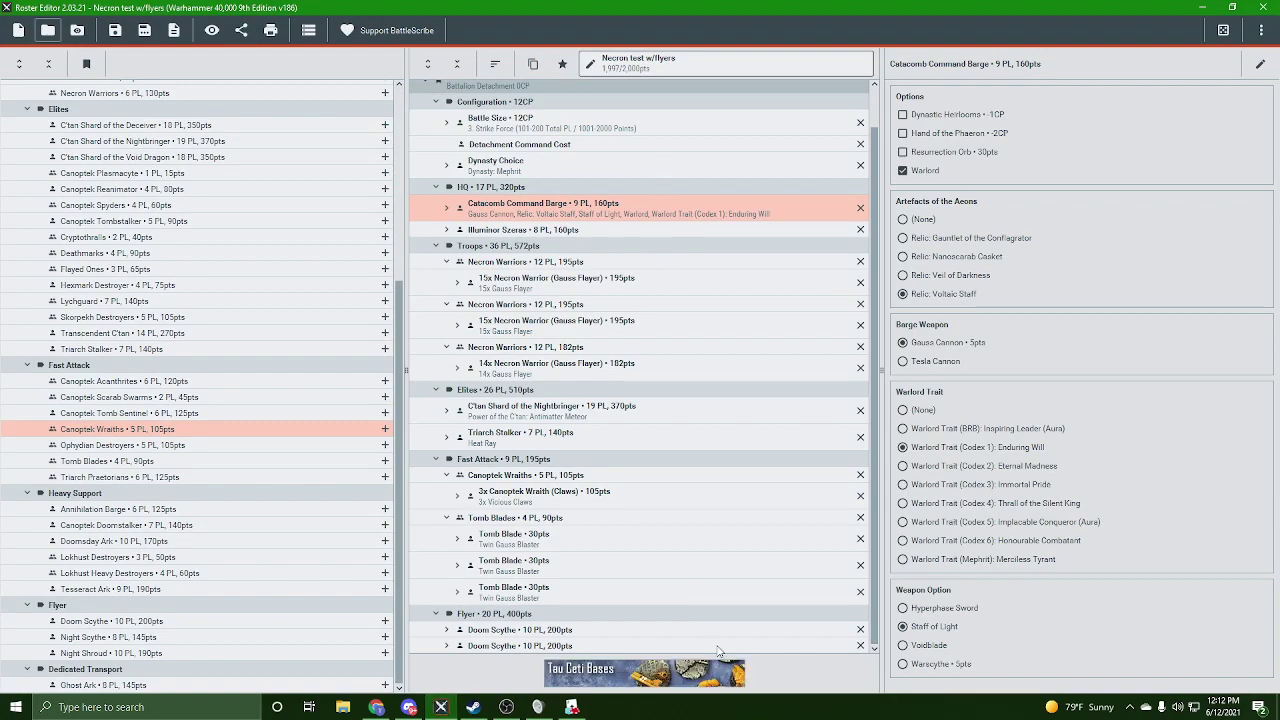
pyautogui.moveTo(510, 474)
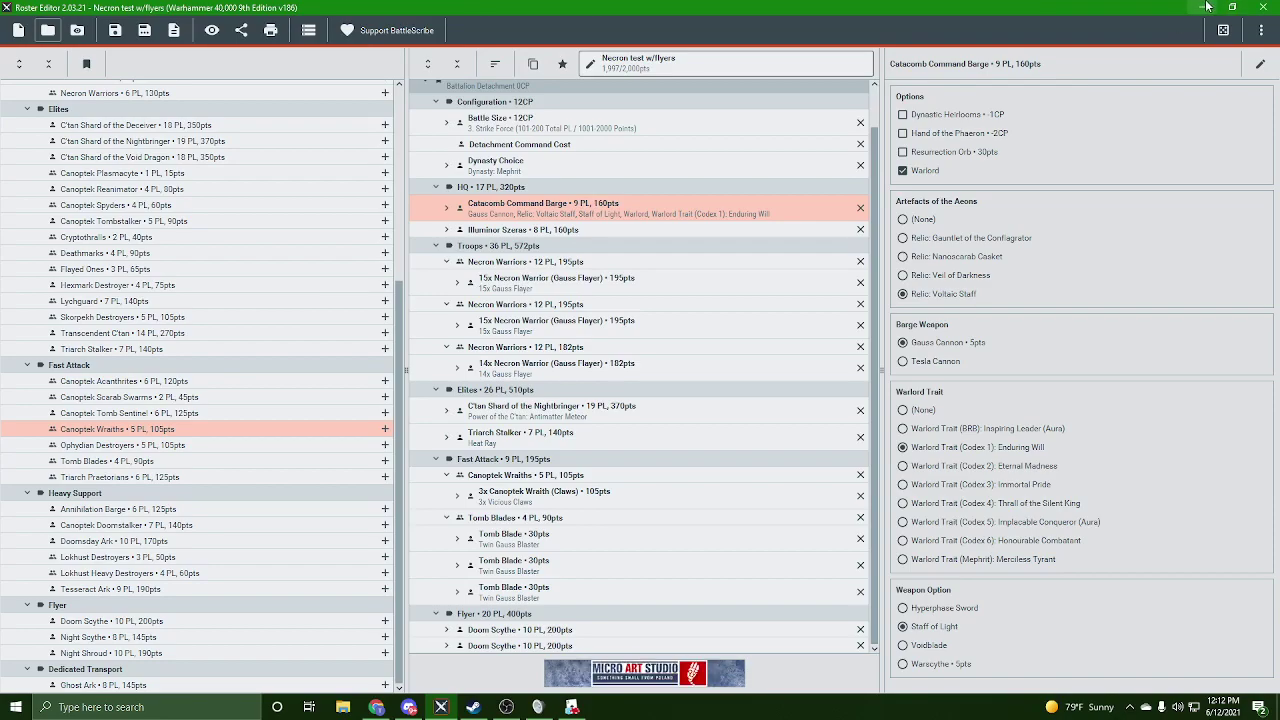
pyautogui.click(470, 705)
# Step: Switch to Chrome, upload "Necron test wflyers.rosz" on the Battlescribe2TTS site, and highlight the roster code
pyautogui.click(378, 709)
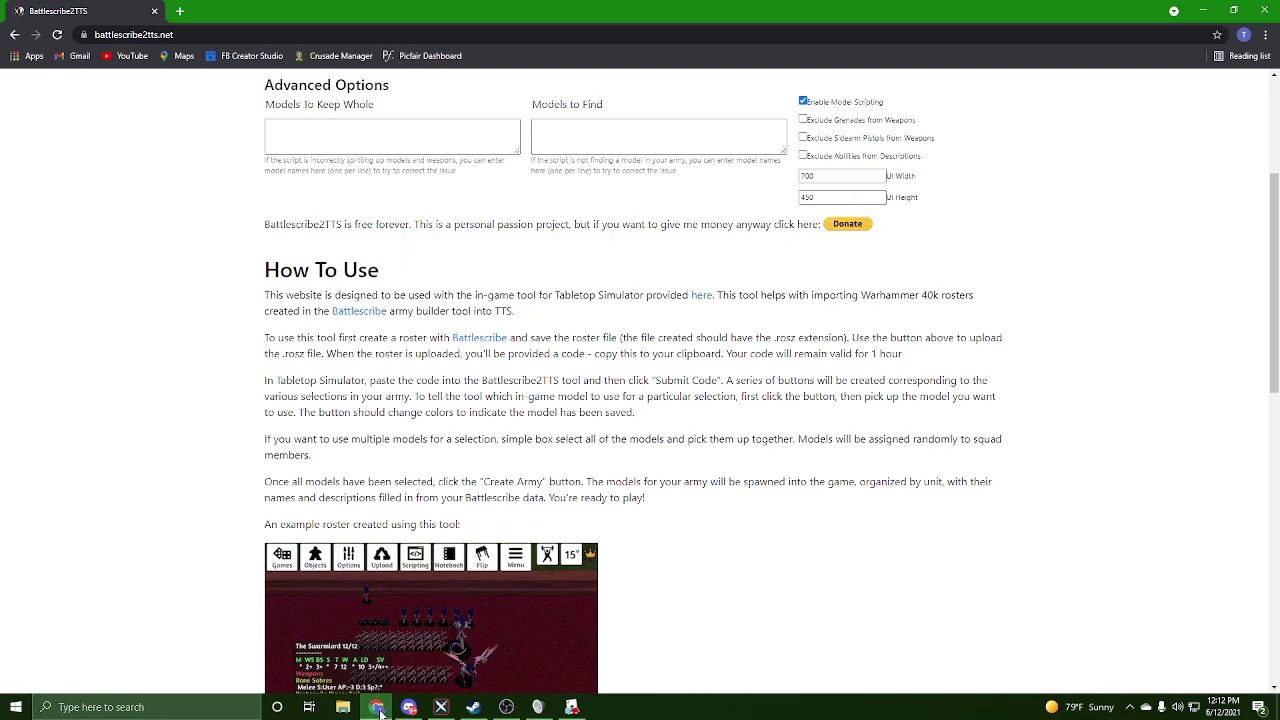
pyautogui.scroll(3, 337, 480)
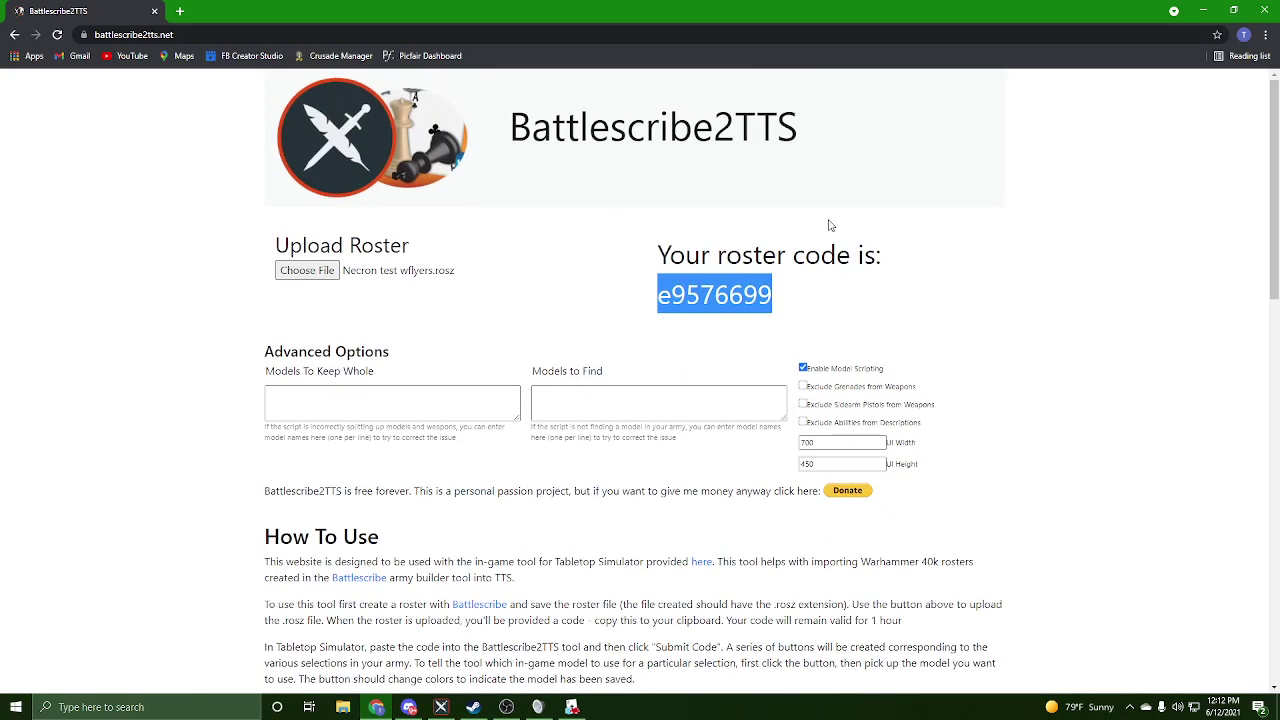
pyautogui.click(316, 272)
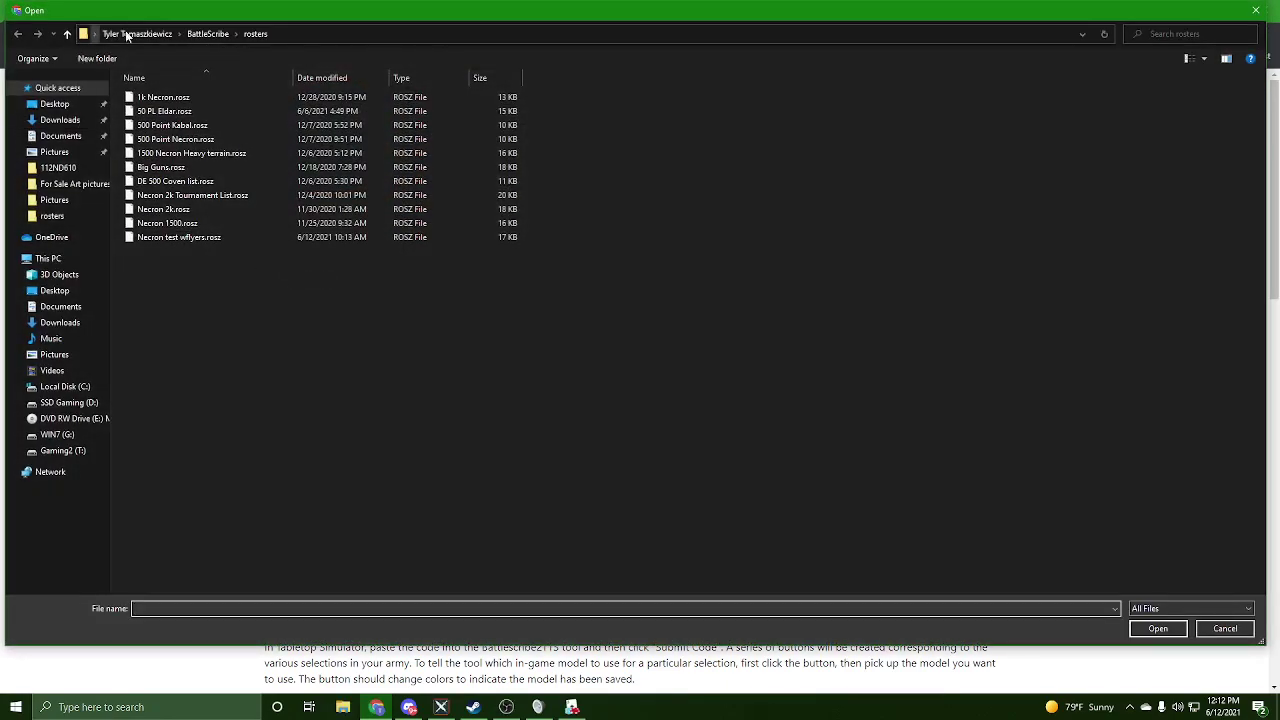
pyautogui.click(200, 239)
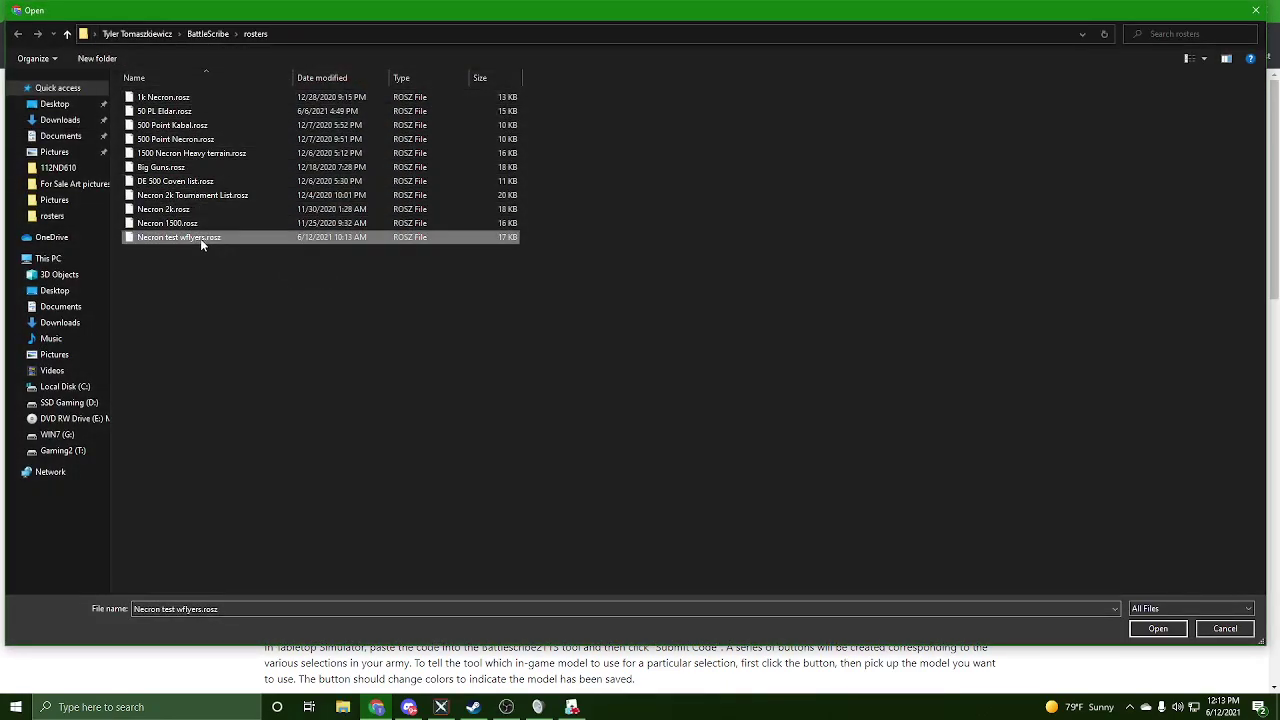
pyautogui.click(1136, 634)
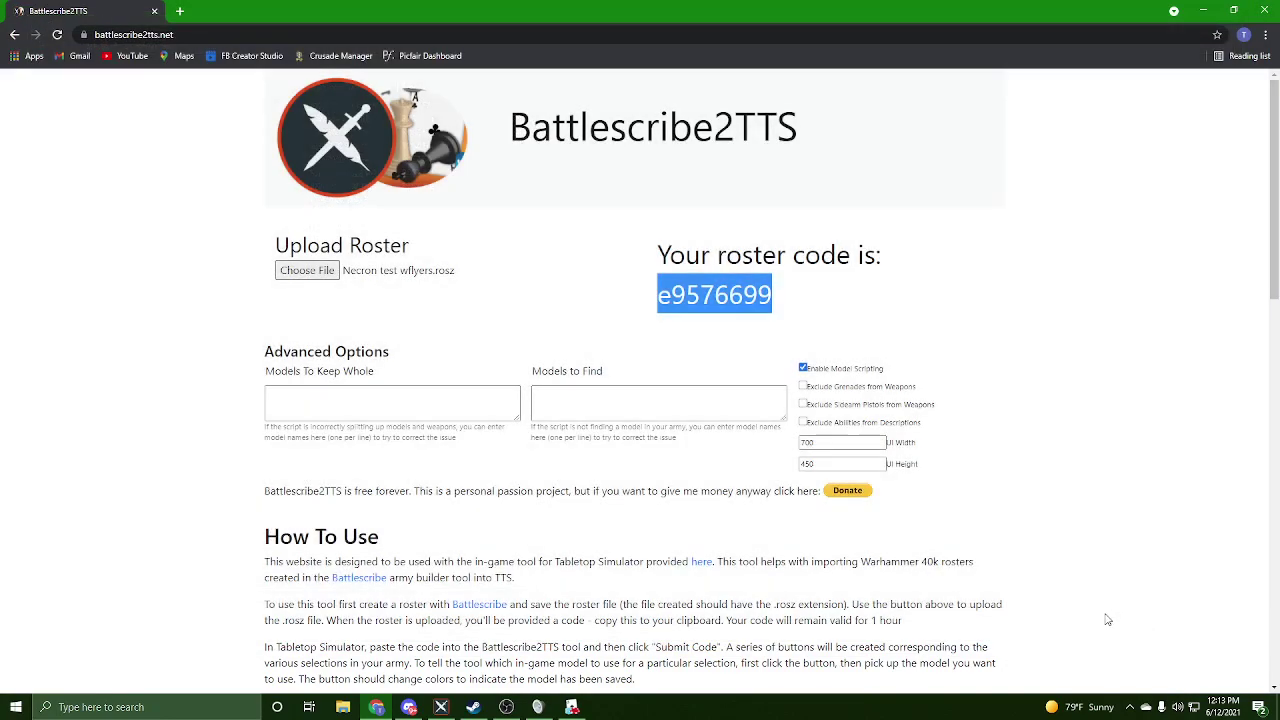
pyautogui.click(868, 321)
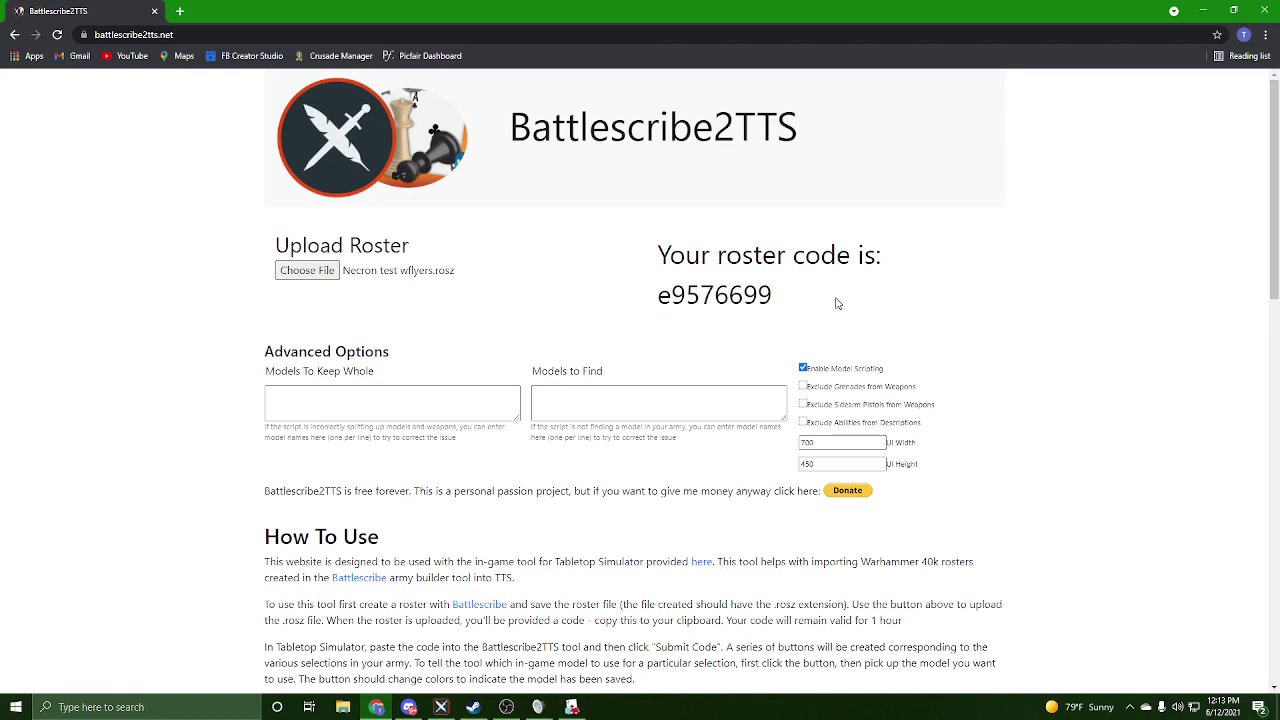
pyautogui.moveTo(838, 303); pyautogui.dragTo(662, 297)
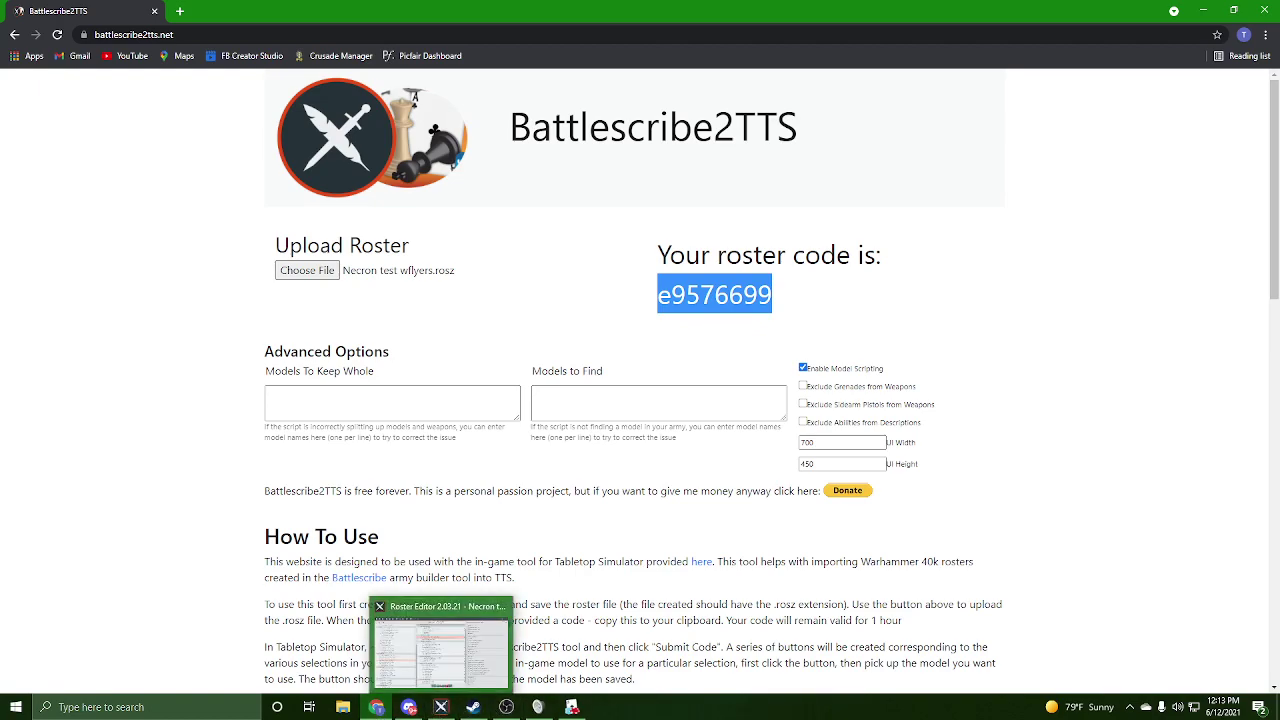
# Step: Switch to Tabletop Simulator and create a new game
pyautogui.click(572, 707)
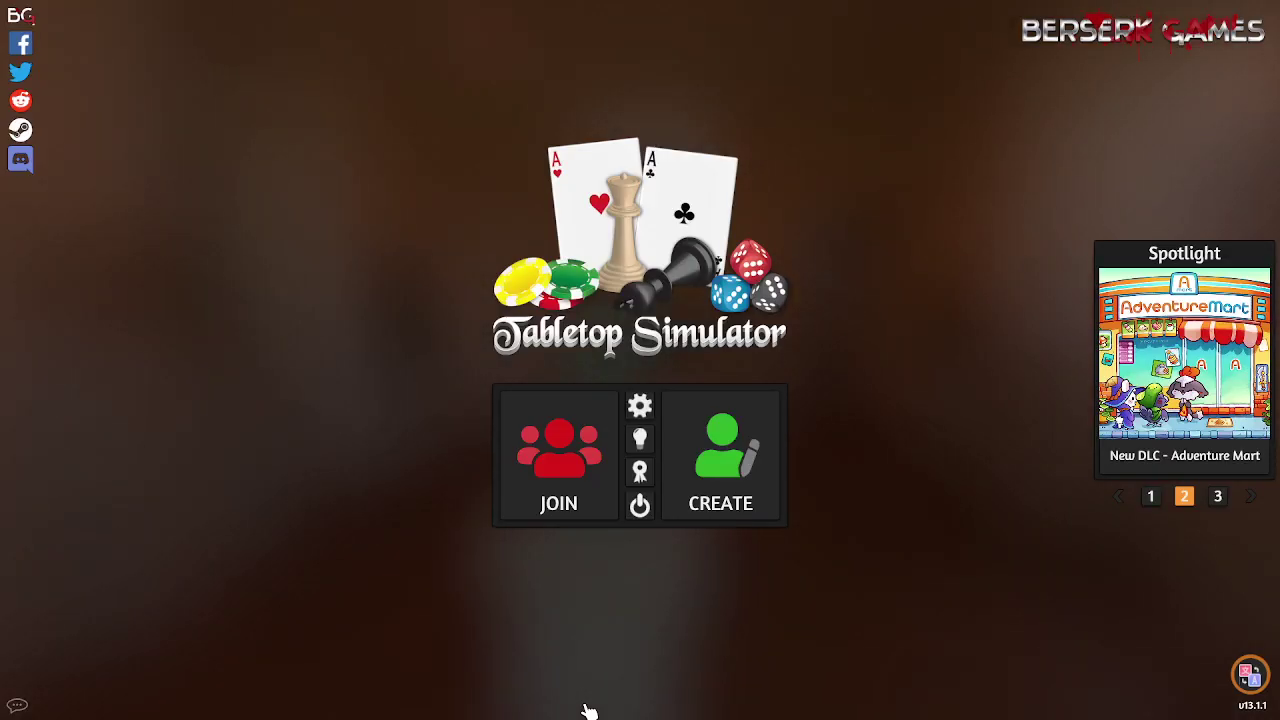
pyautogui.click(754, 517)
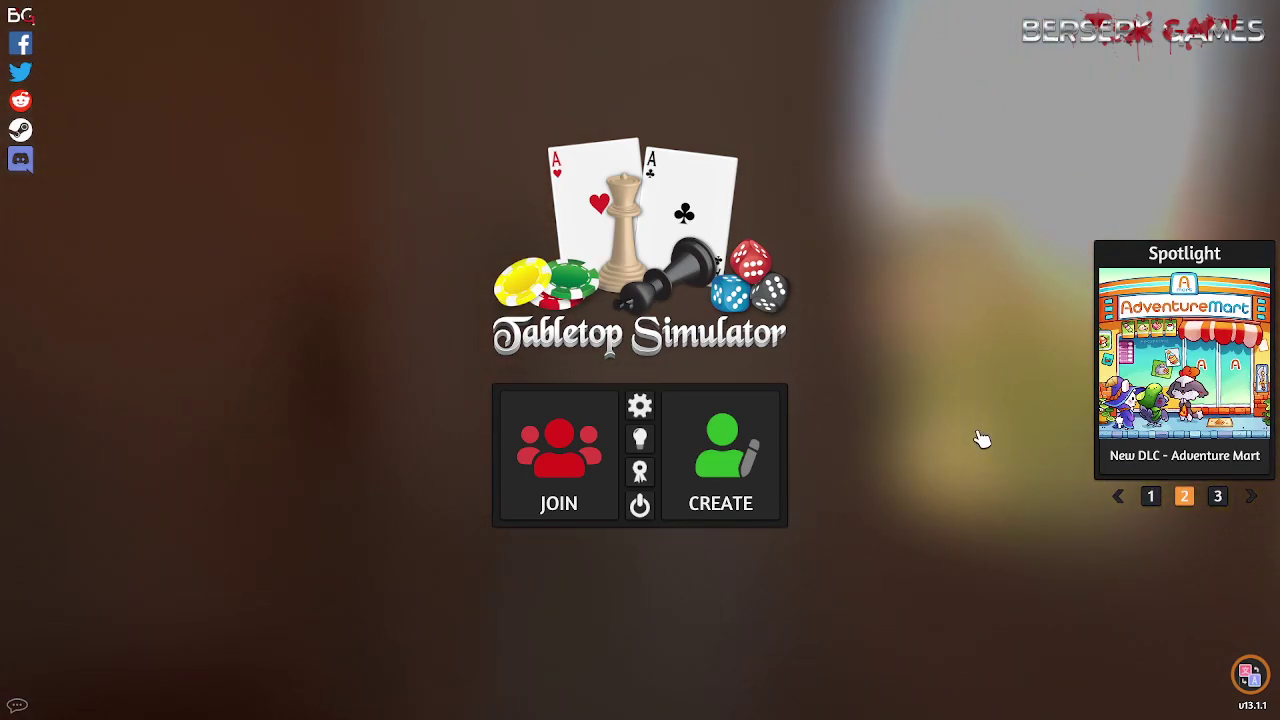
pyautogui.click(720, 460)
pyautogui.click(560, 336)
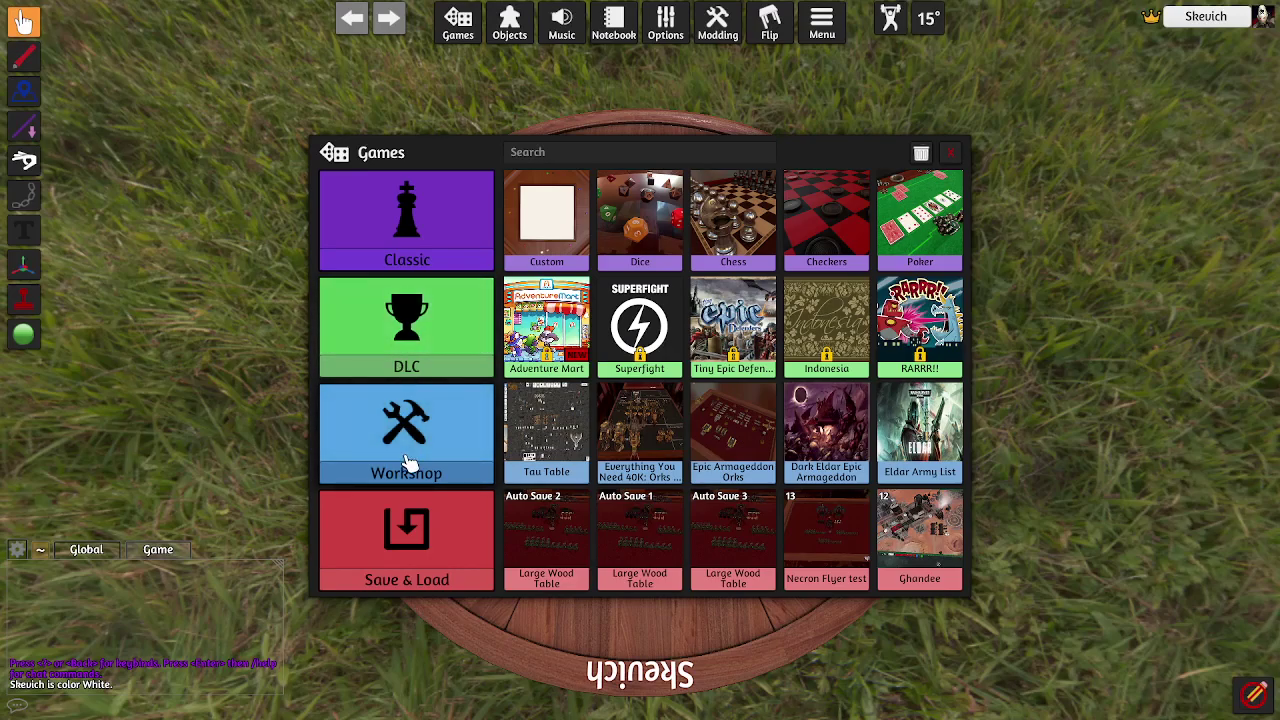
# Step: Look through the subscribed Workshop items for Battlescribe2TTS, and close the games list
pyautogui.click(452, 428)
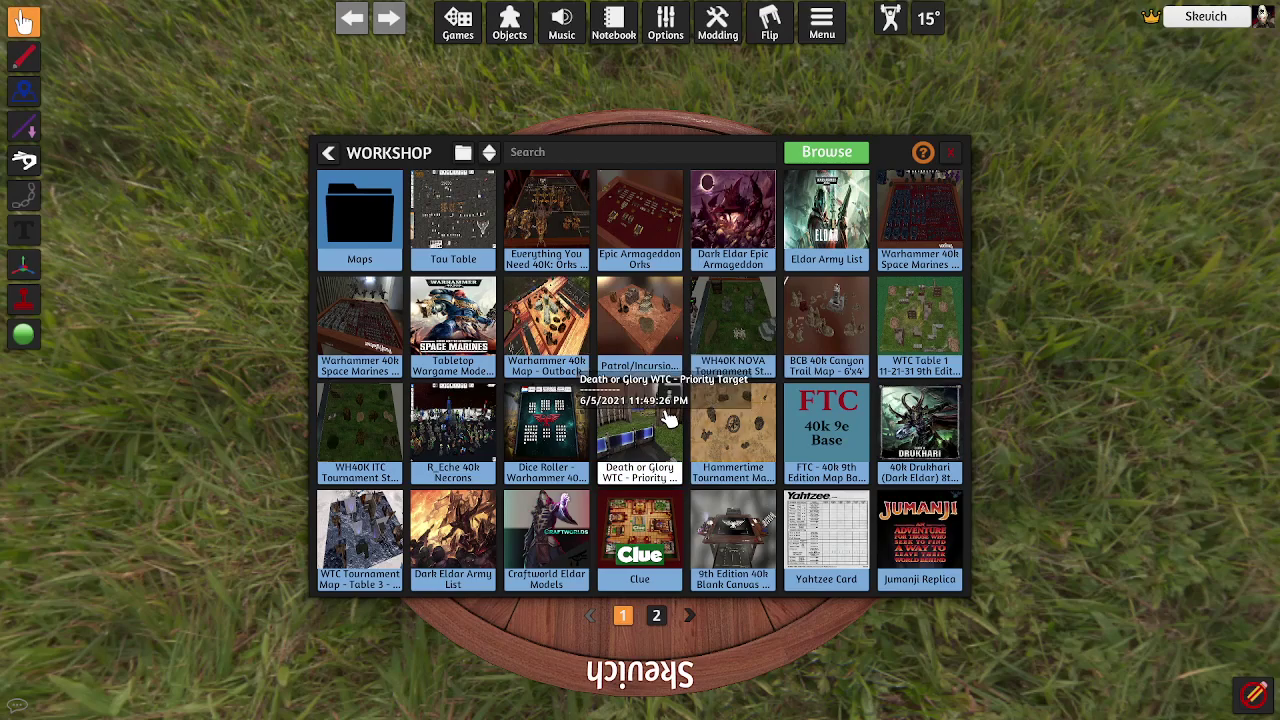
pyautogui.scroll(-1, 668, 418)
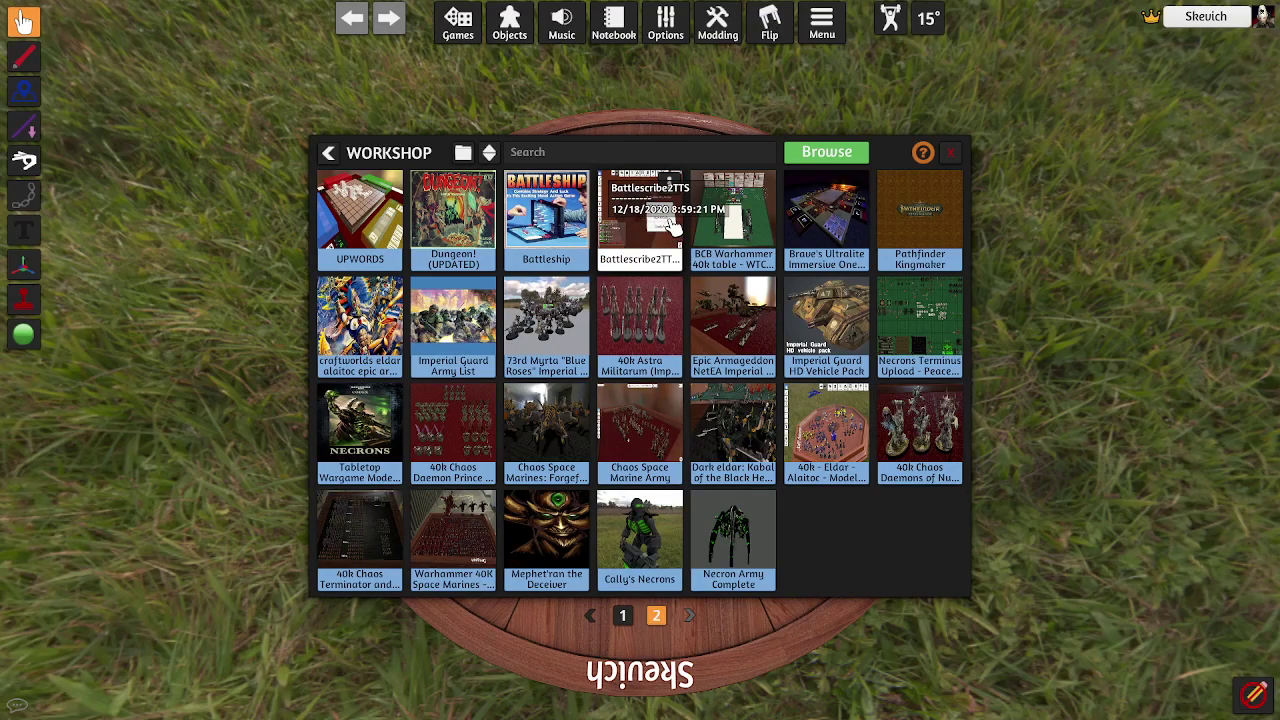
pyautogui.click(952, 153)
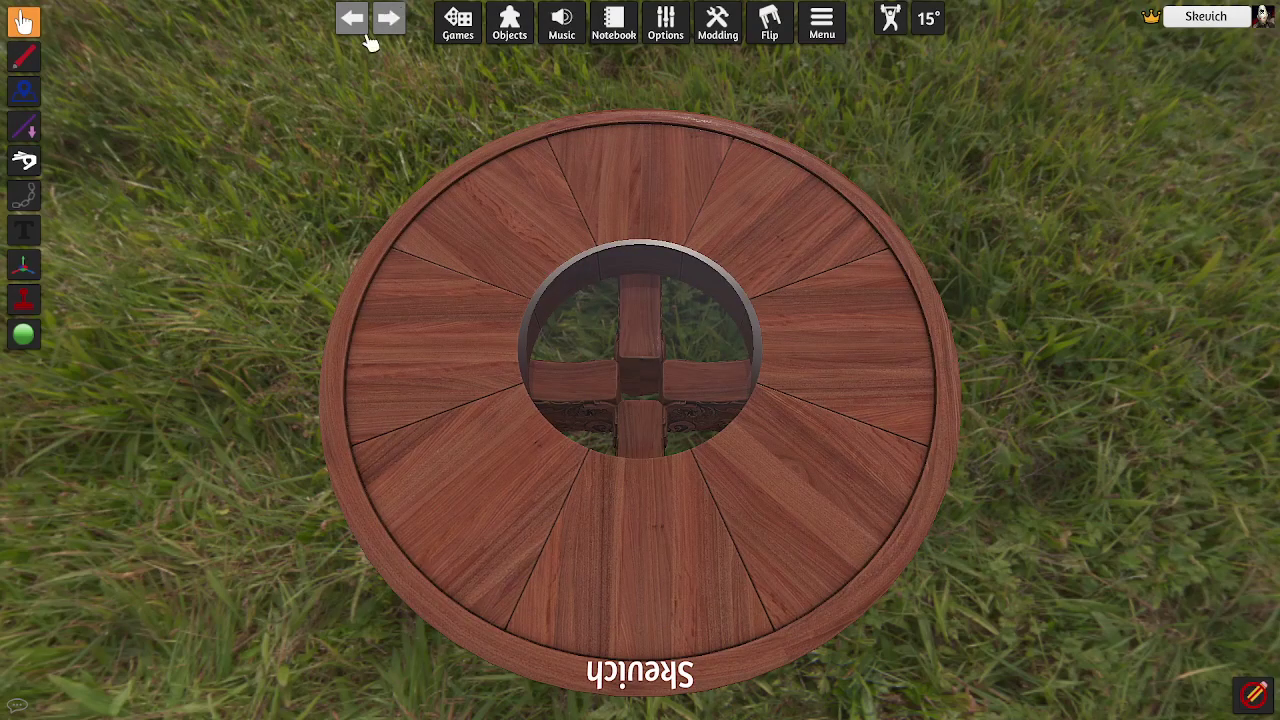
# Step: Replace the round table with the rectangular wooden table that has a red felt surface
pyautogui.click(500, 24)
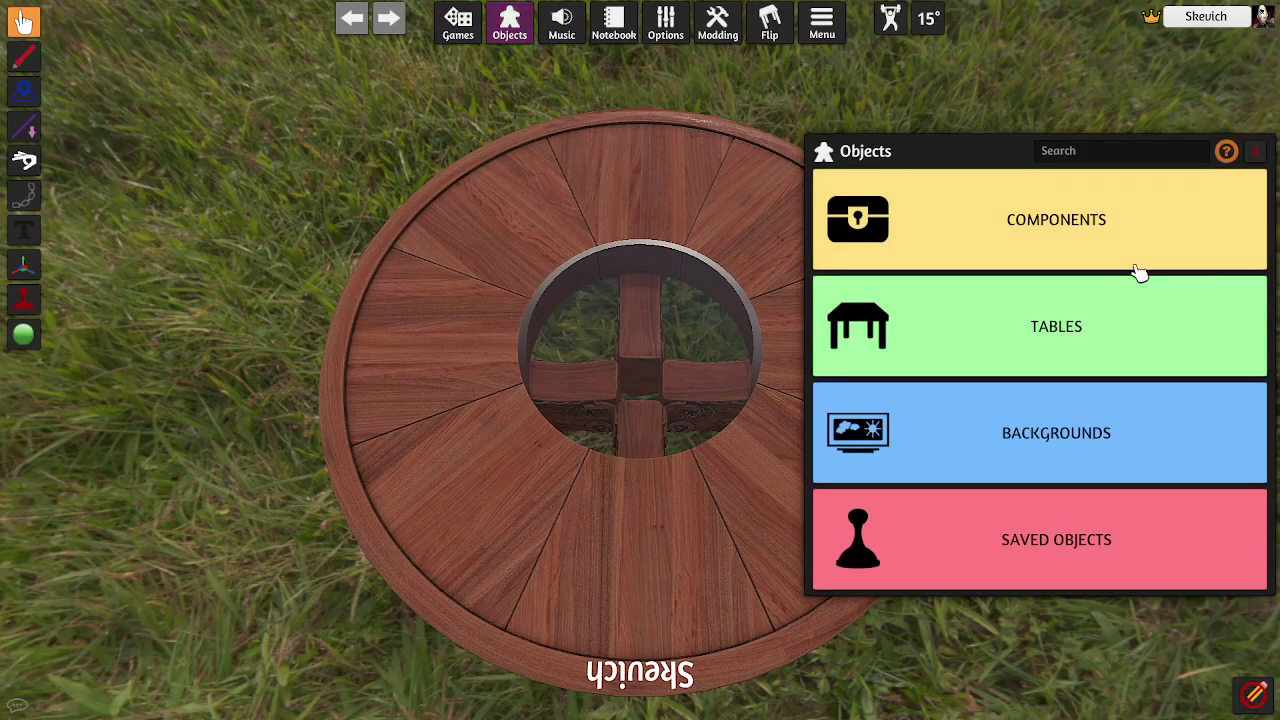
pyautogui.click(1092, 336)
pyautogui.click(846, 340)
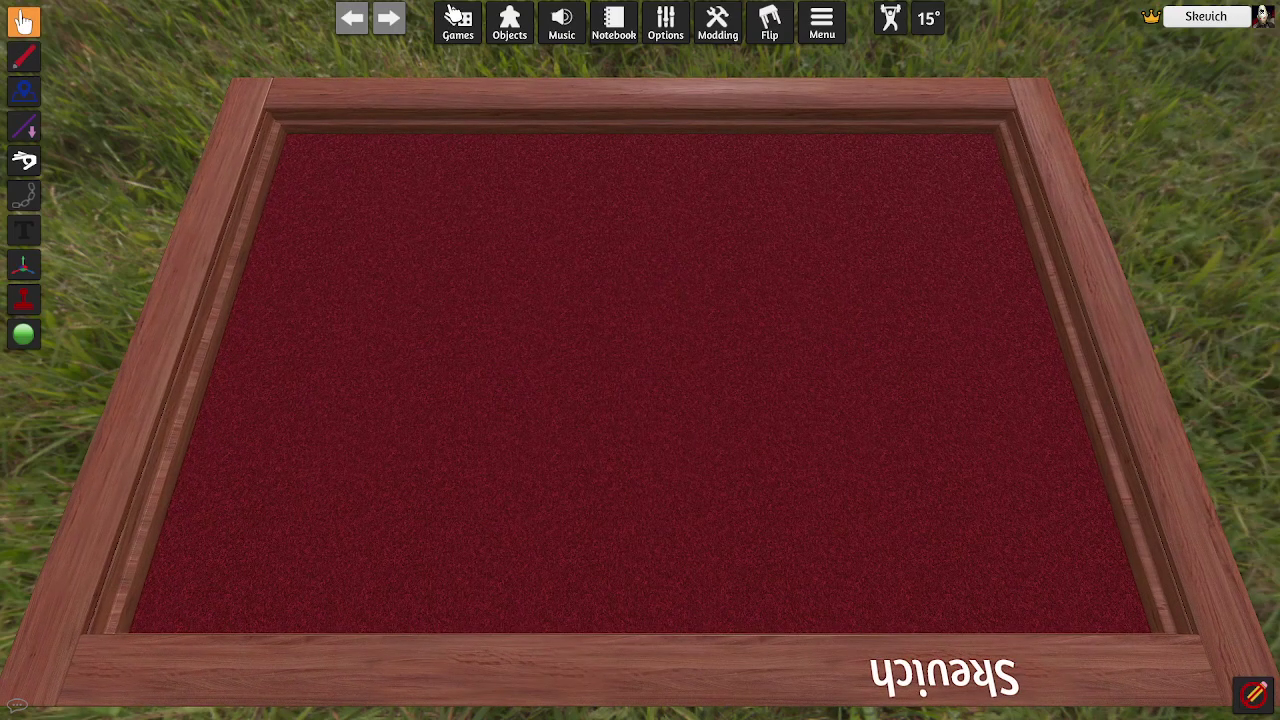
# Step: Additively load the Battlescribe2TTS Workshop item onto the table
pyautogui.click(457, 20)
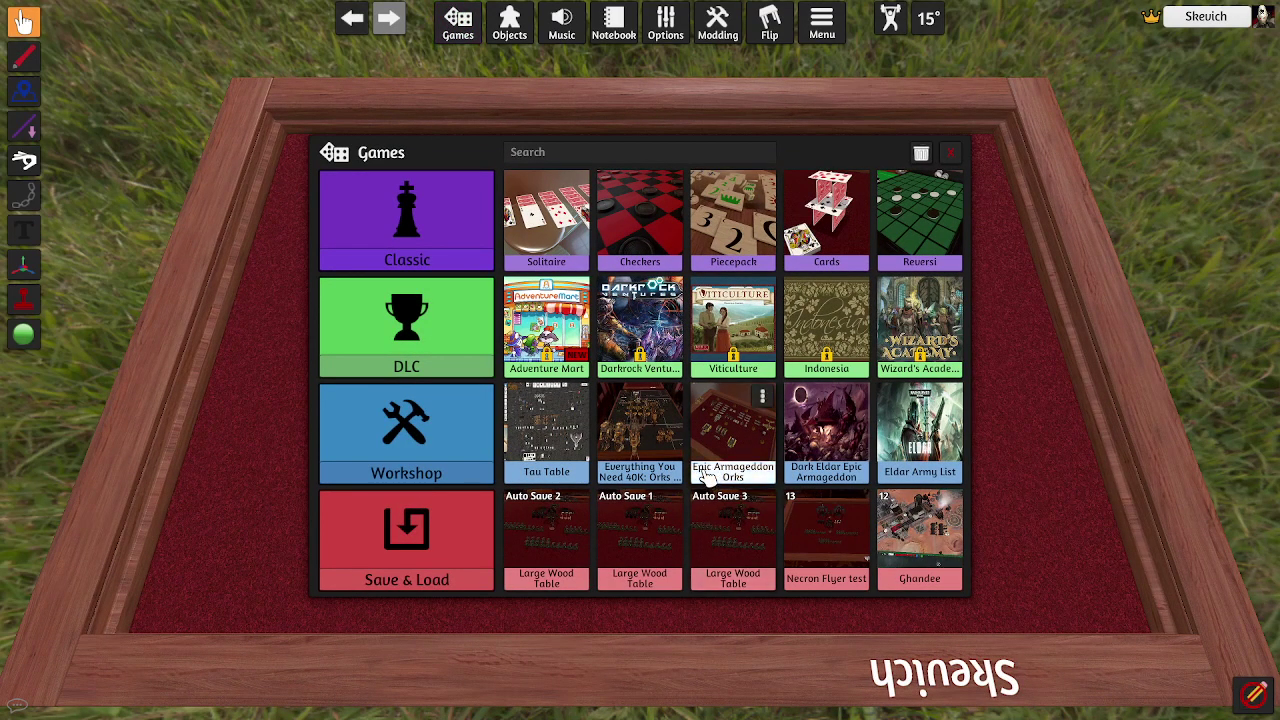
pyautogui.click(357, 429)
pyautogui.scroll(-1, 790, 400)
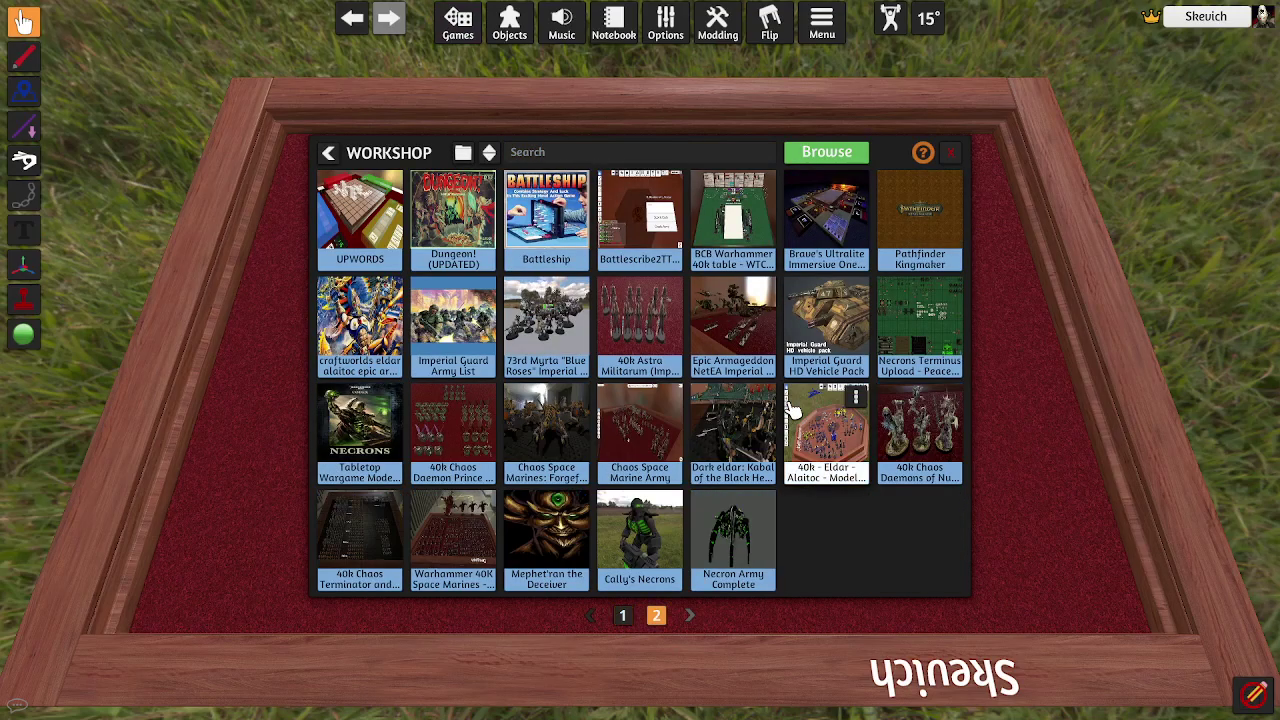
pyautogui.scroll(1, 792, 408)
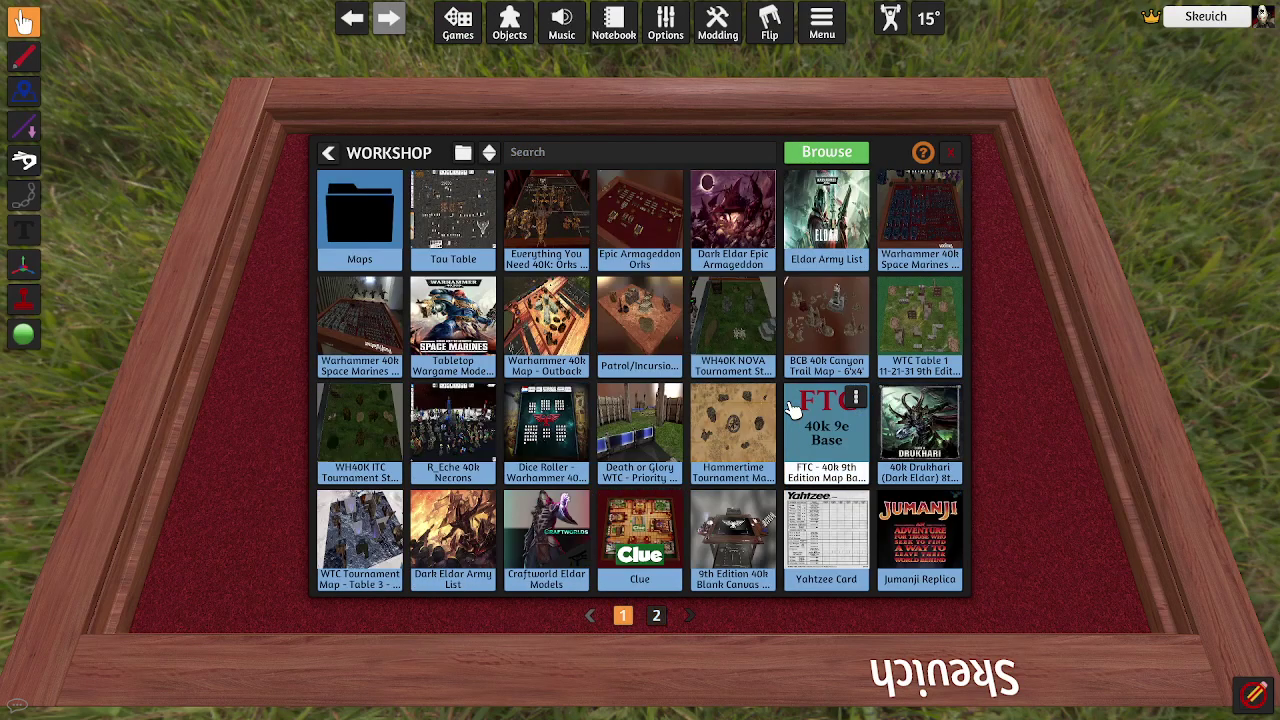
pyautogui.scroll(-1, 790, 408)
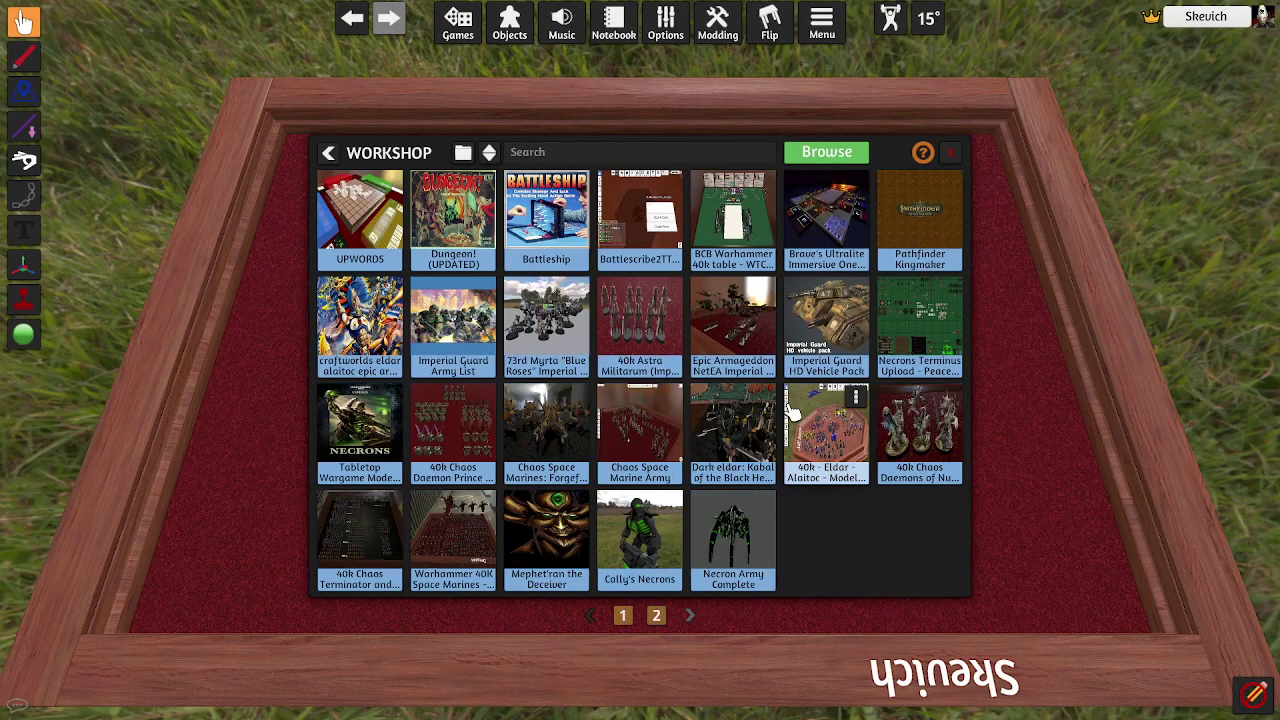
pyautogui.rightClick(668, 182)
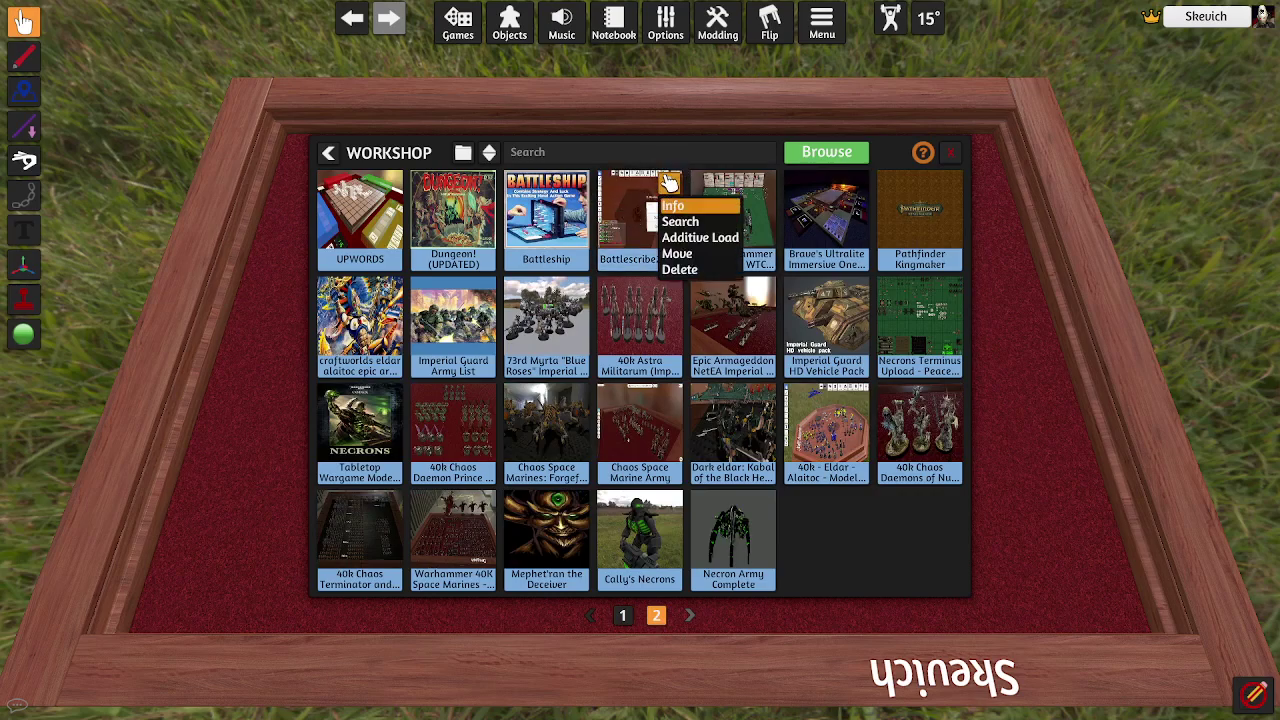
pyautogui.click(672, 243)
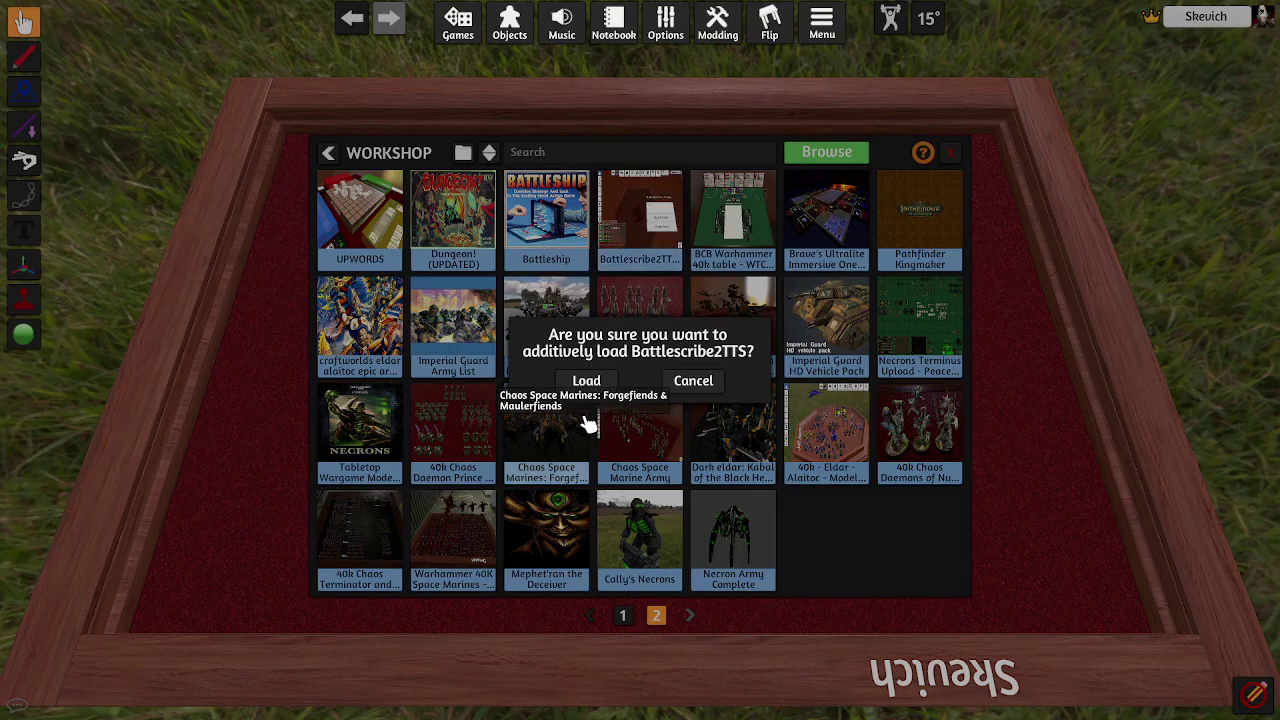
pyautogui.click(588, 379)
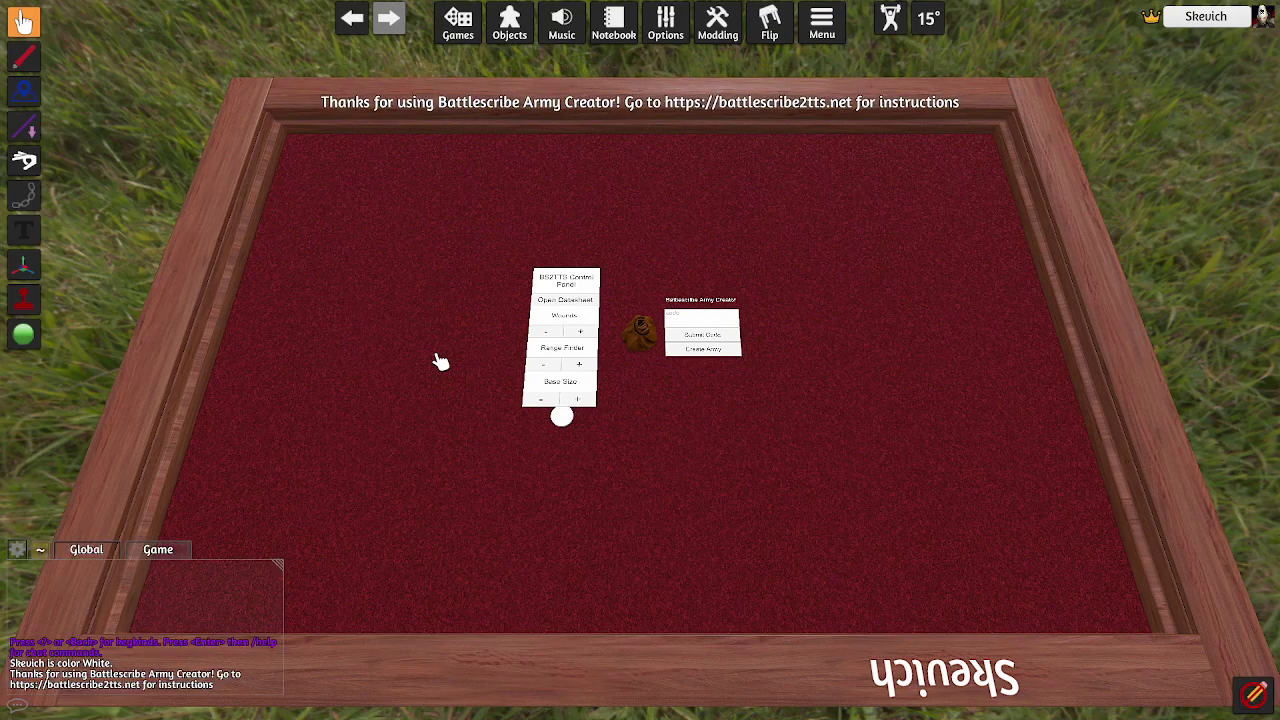
# Step: Search the Necron Army Complete Workshop item and place the 135pts Catacomb Command Barge in the table's far-left corner
pyautogui.click(474, 33)
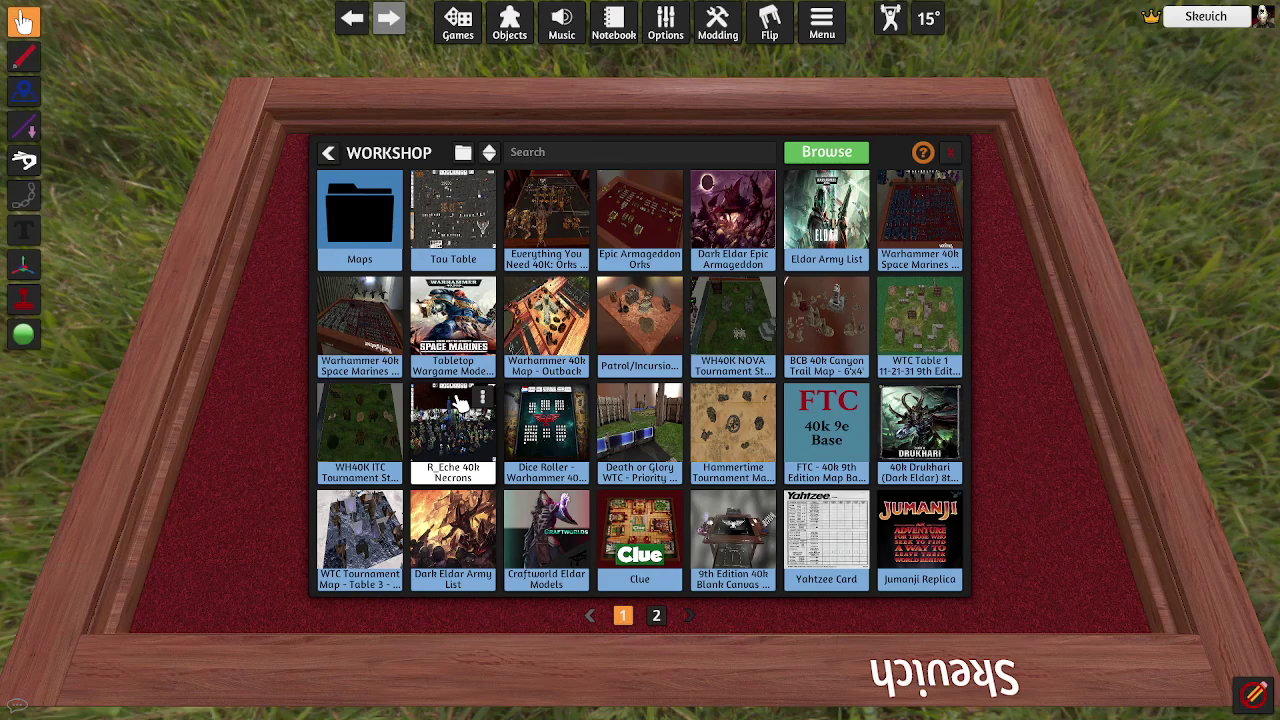
pyautogui.scroll(-1, 460, 400)
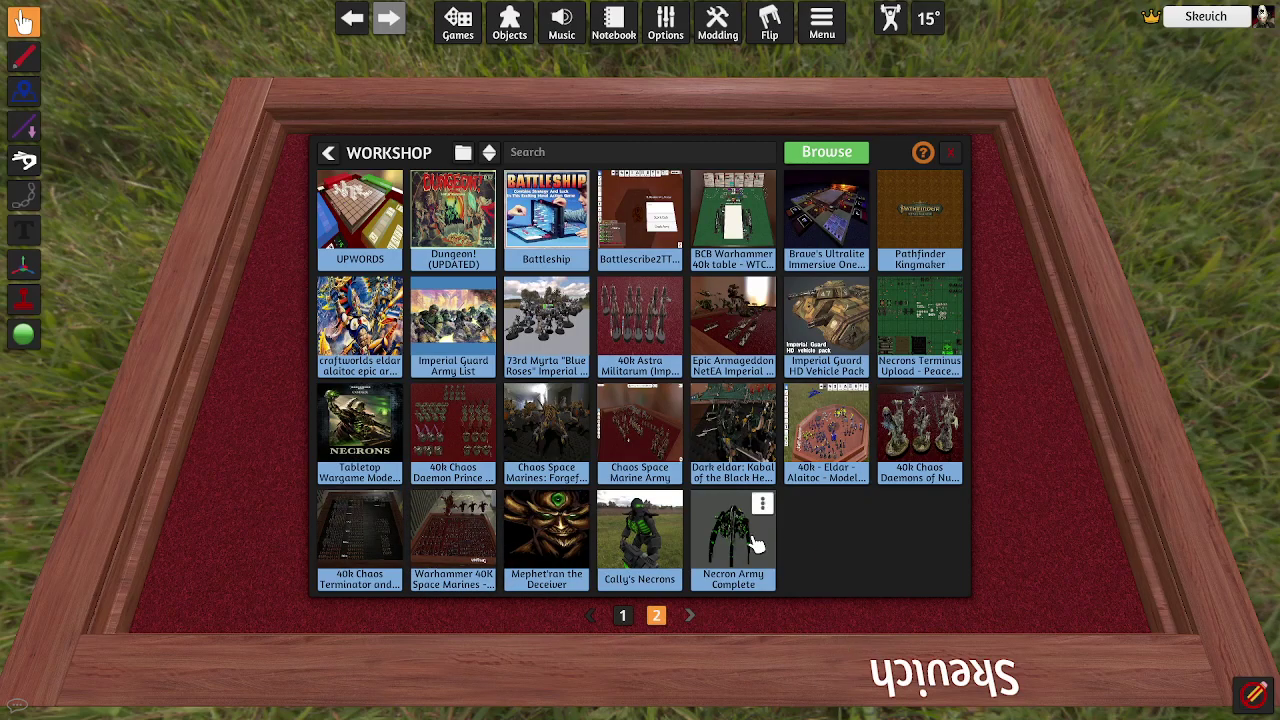
pyautogui.click(762, 503)
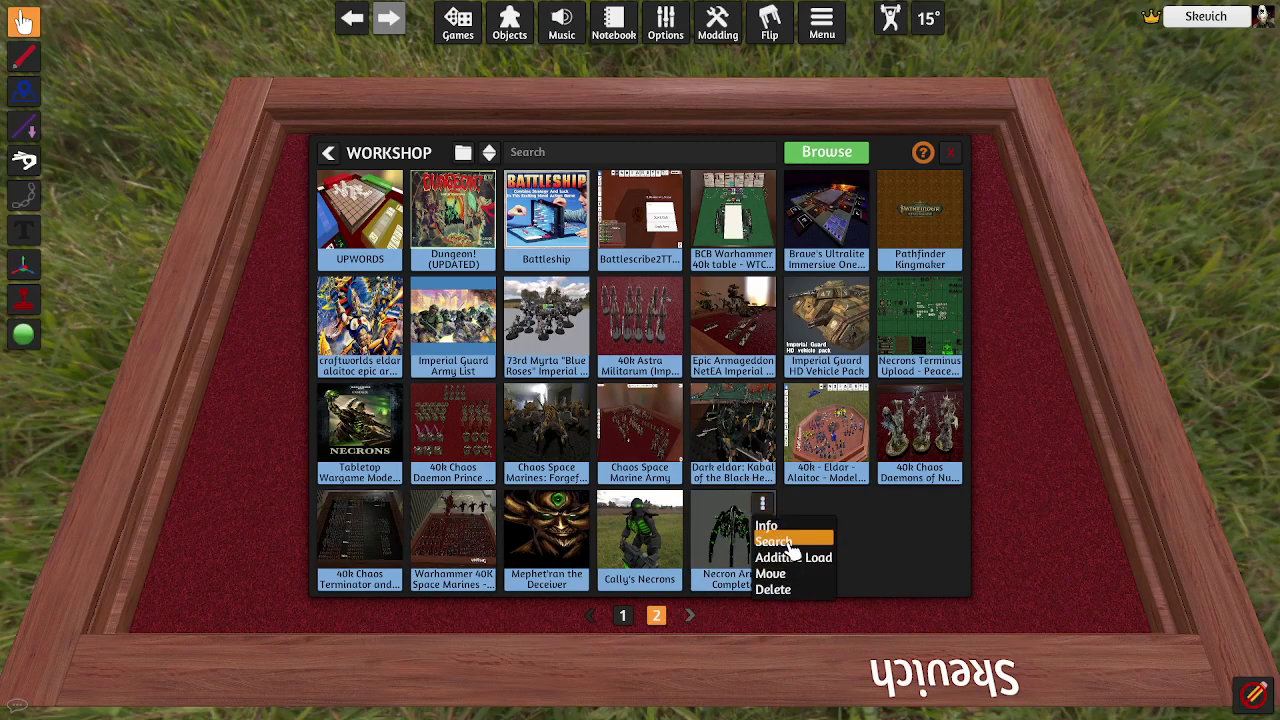
pyautogui.click(789, 543)
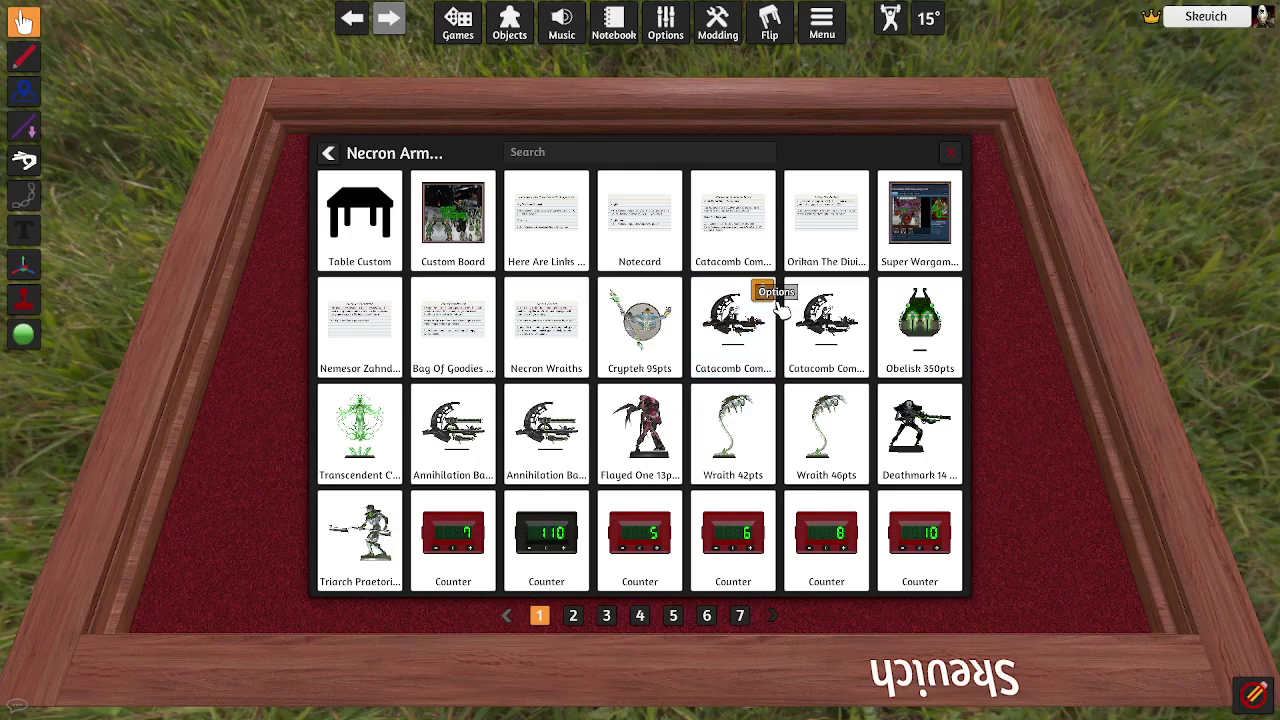
pyautogui.moveTo(803, 163); pyautogui.dragTo(860, 301)
pyautogui.moveTo(855, 515); pyautogui.dragTo(306, 163)
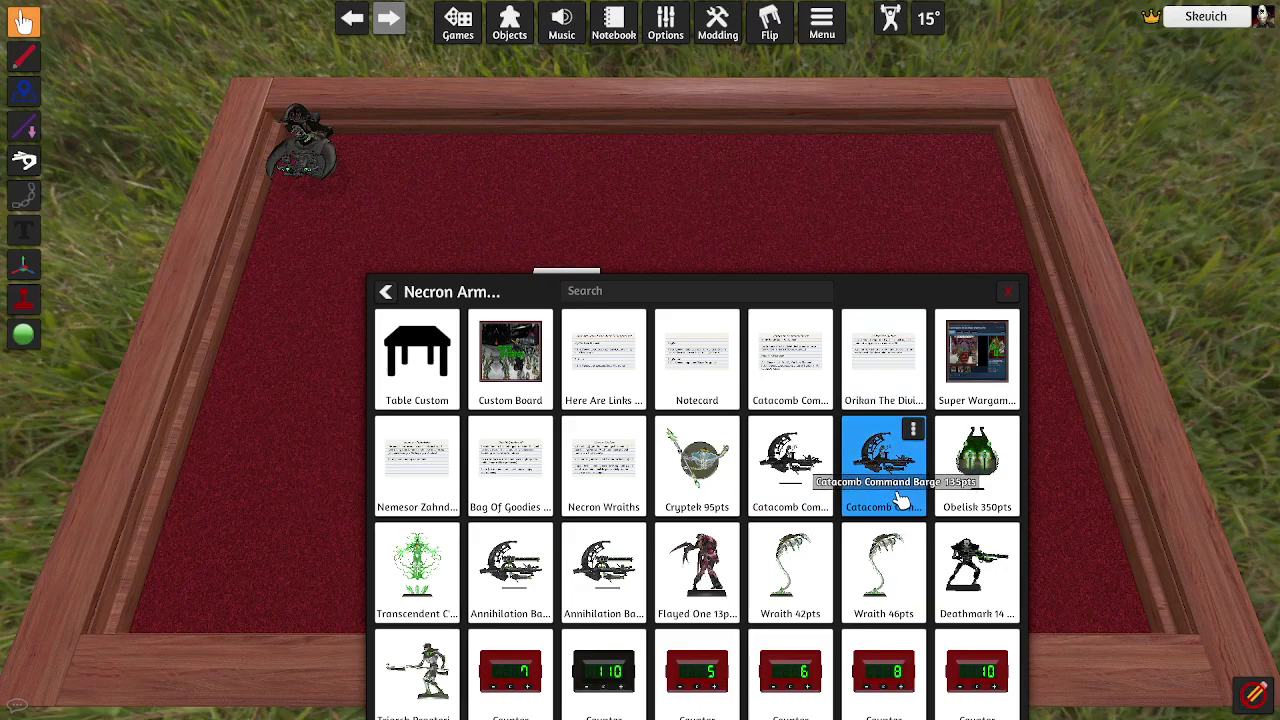
# Step: Place a Wraith beside the Catacomb Command Barge and an Illuminor Szeras in front of it
pyautogui.moveTo(894, 297); pyautogui.dragTo(946, 204)
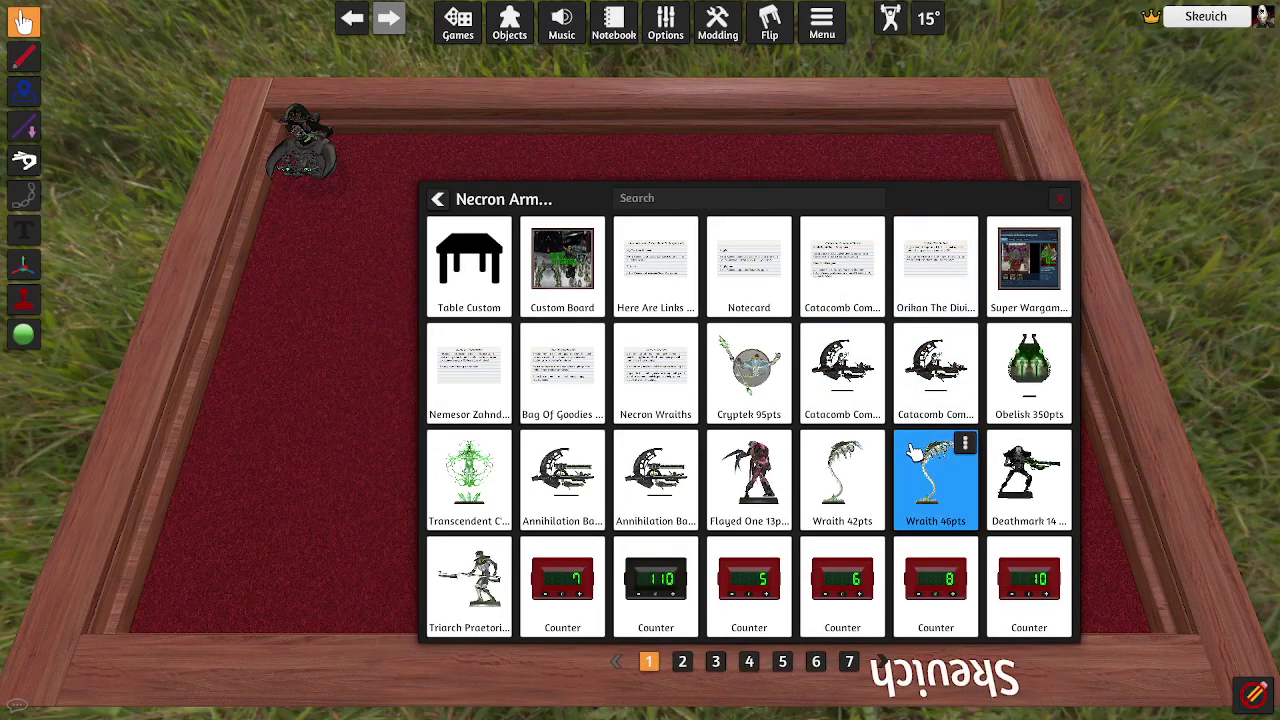
pyautogui.scroll(-1, 913, 453)
pyautogui.moveTo(924, 472); pyautogui.dragTo(405, 170)
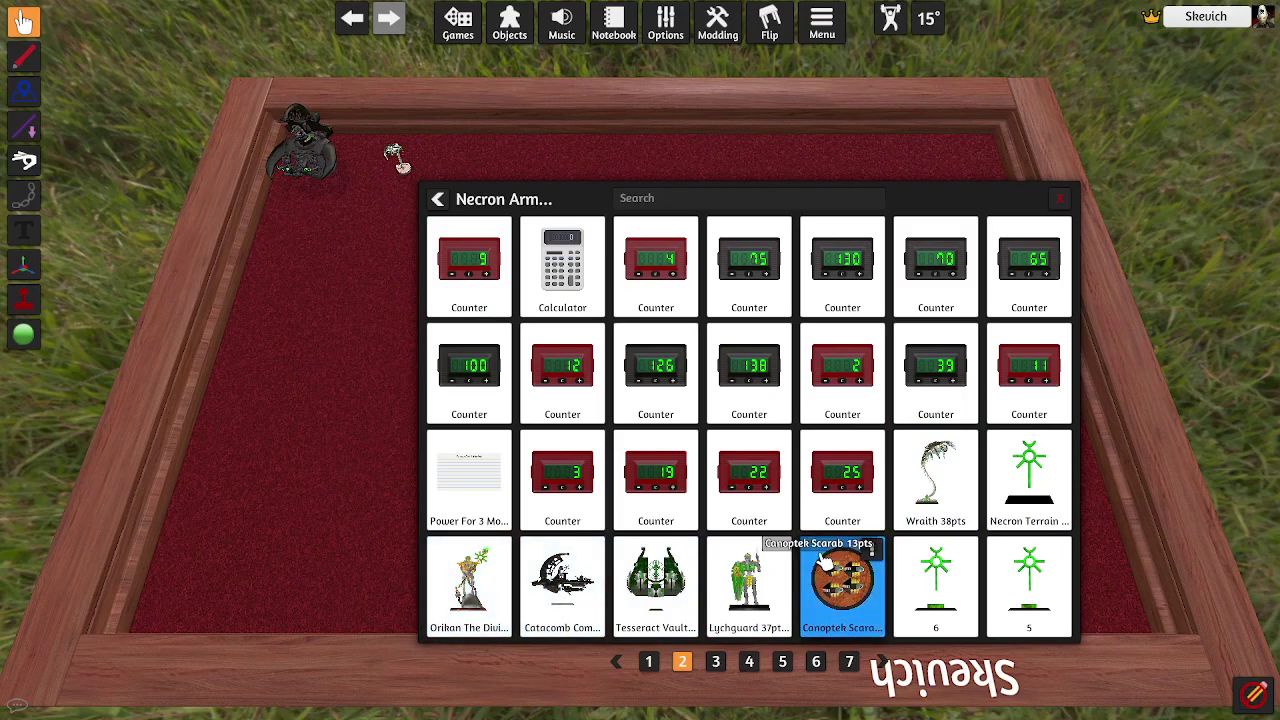
pyautogui.scroll(-1, 825, 565)
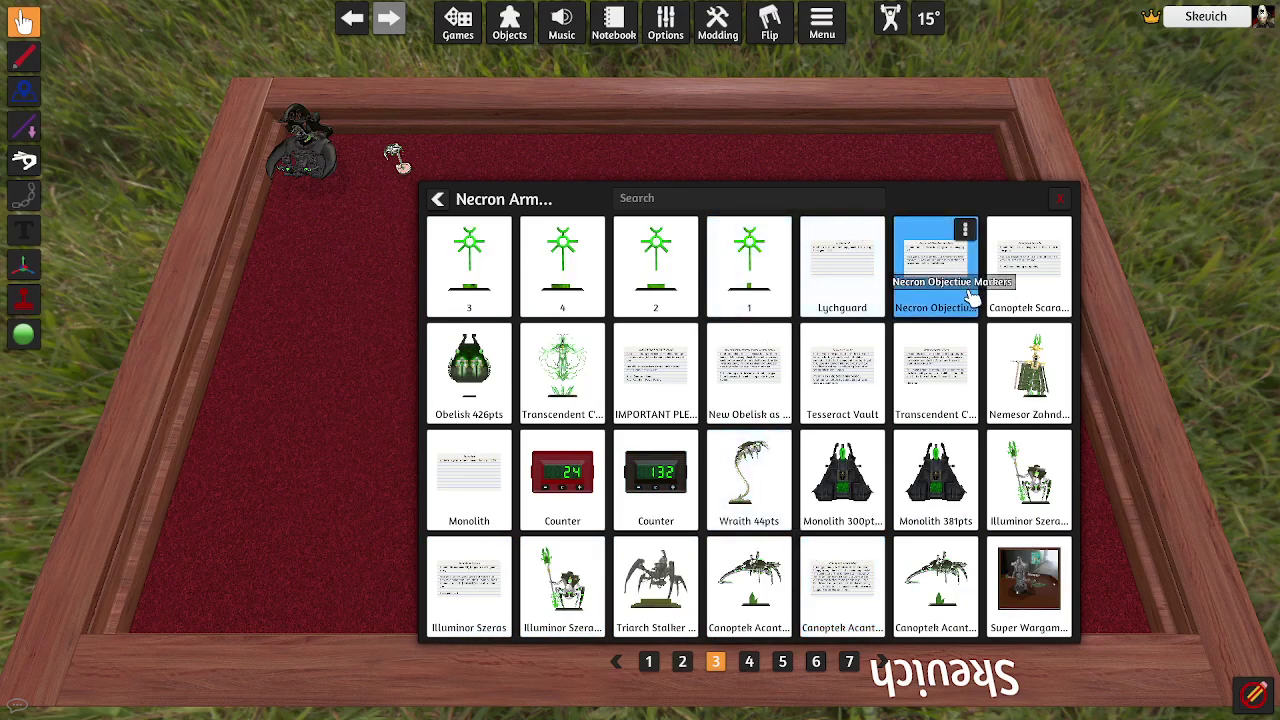
pyautogui.moveTo(1035, 485); pyautogui.dragTo(300, 220)
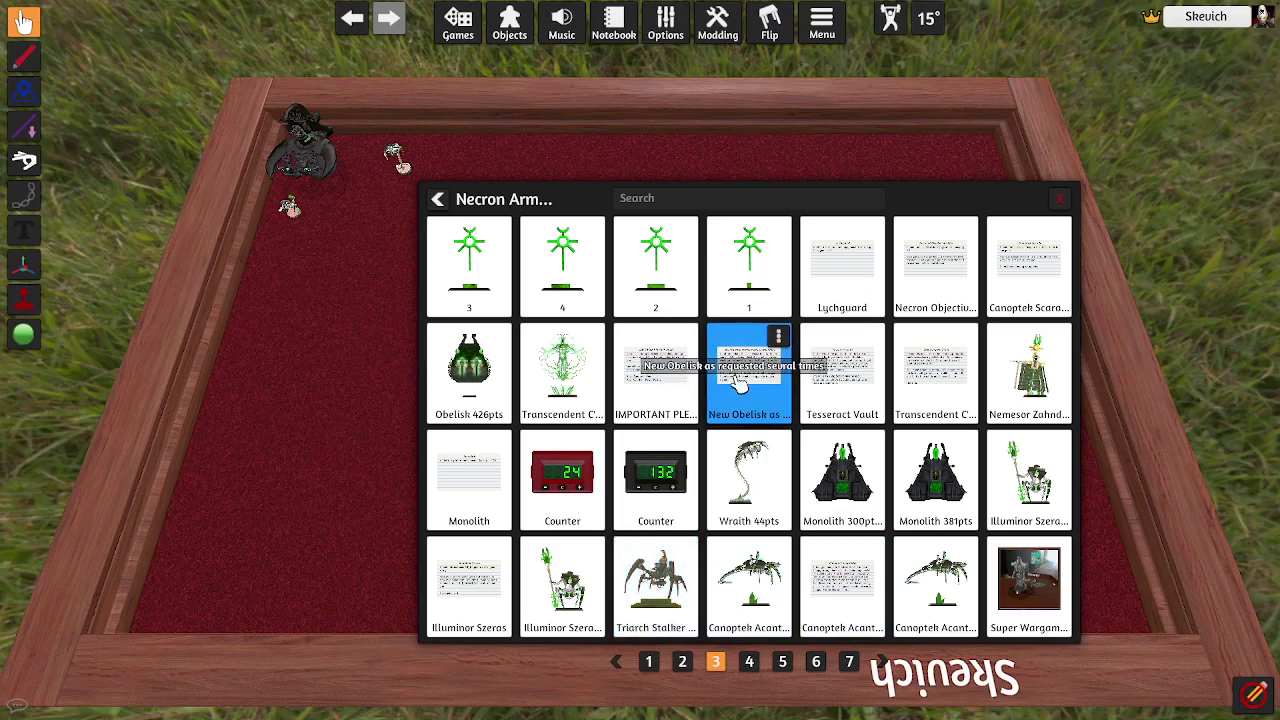
# Step: Find the Tomb Blade 28pts model in Necron Army Complete and place it beside the Wraith along the far edge
pyautogui.scroll(-1, 737, 385)
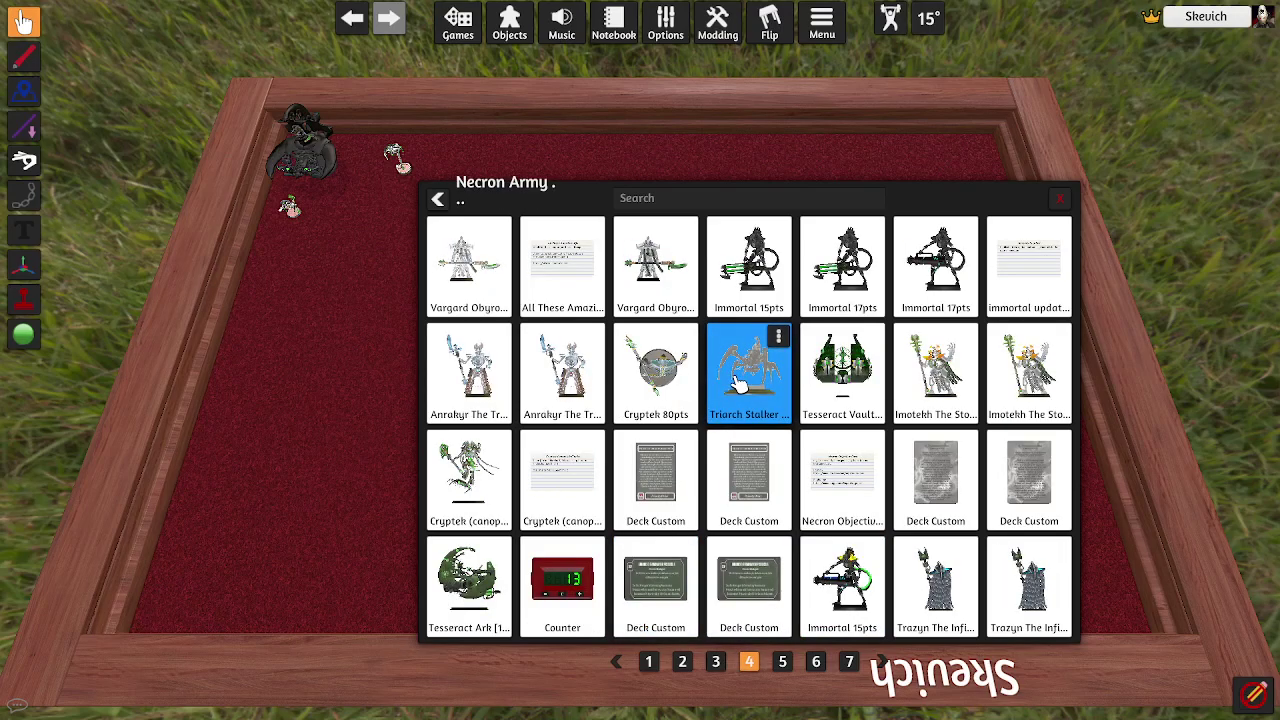
pyautogui.scroll(-1, 737, 385)
pyautogui.scroll(-1, 737, 385)
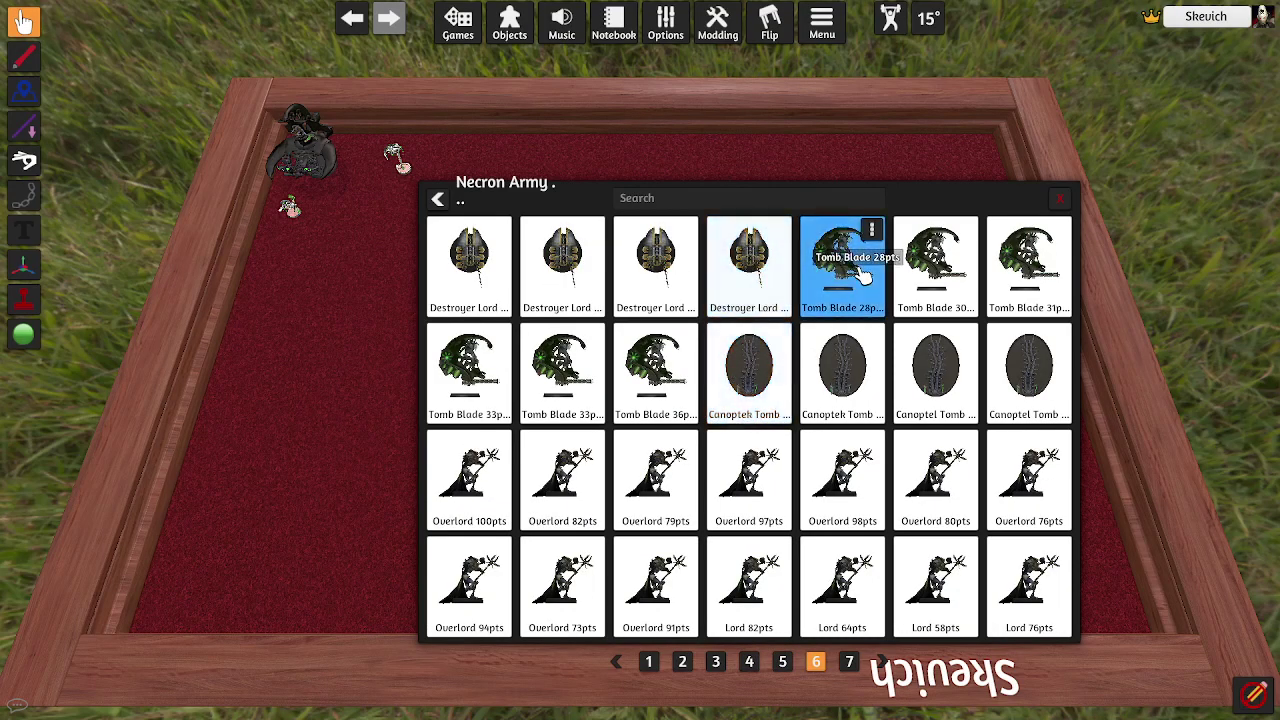
pyautogui.moveTo(829, 243); pyautogui.dragTo(480, 172)
# Step: Place a Doomscythe beside the Tomb Blade and a Warrior 11pts further along the far edge of the table
pyautogui.scroll(-1, 929, 290)
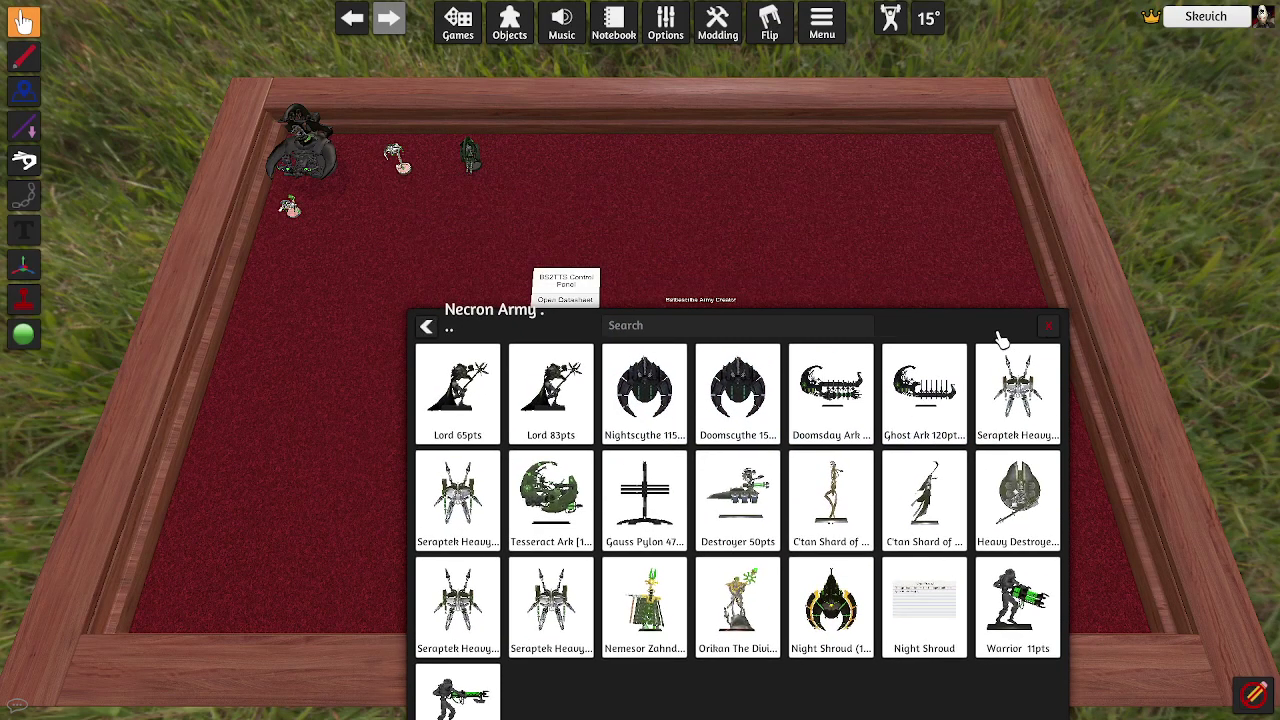
pyautogui.moveTo(738, 385); pyautogui.dragTo(550, 163)
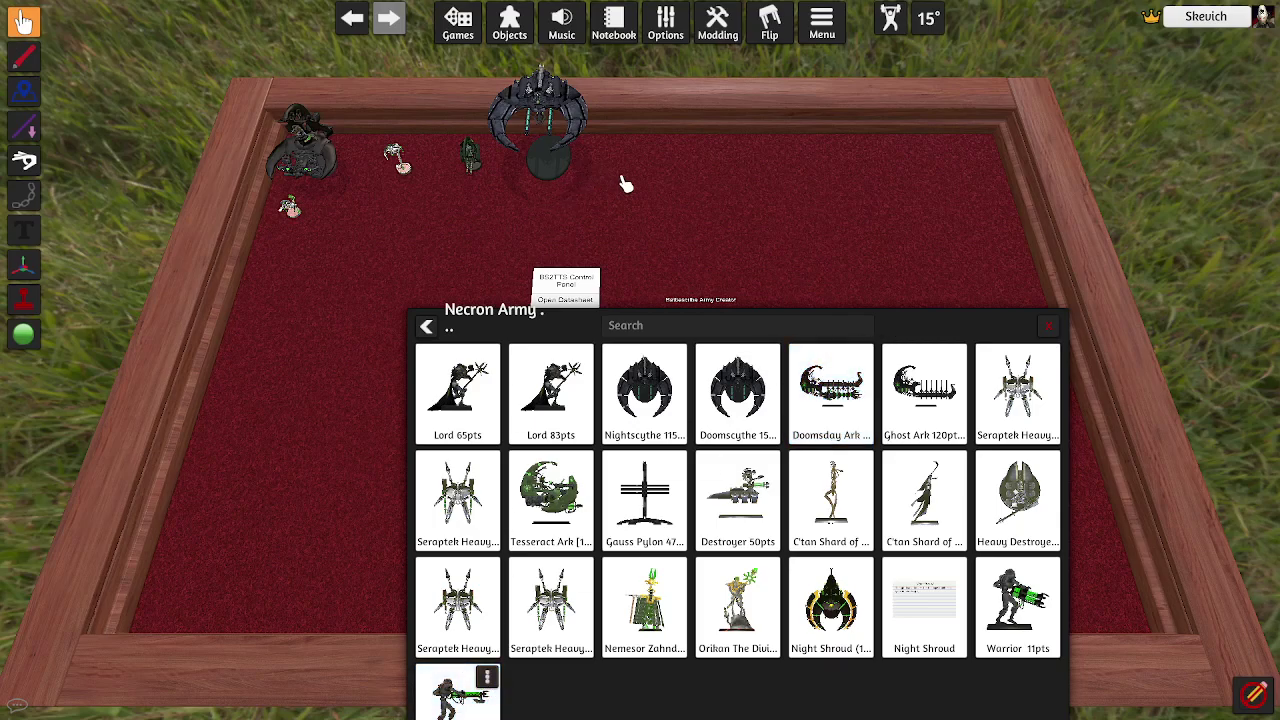
pyautogui.moveTo(478, 708); pyautogui.dragTo(666, 168)
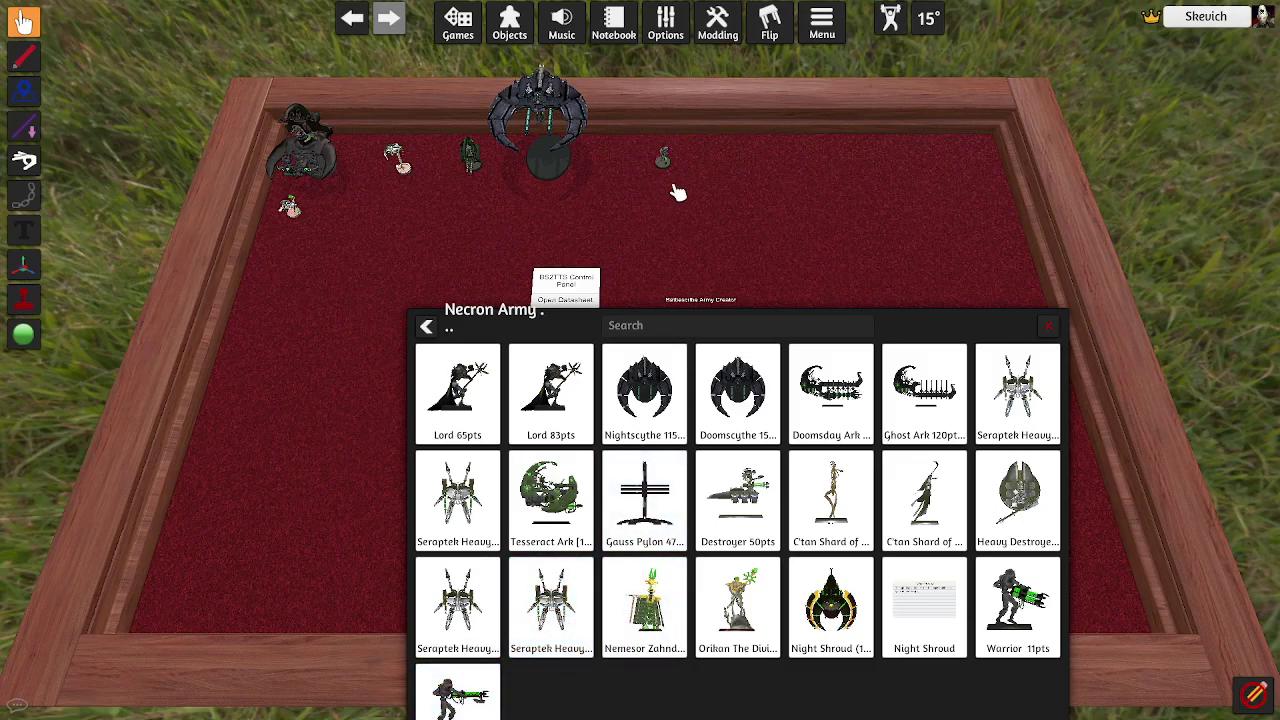
# Step: Reopen the contents of Necron Army Complete and look through all its pages for further army models
pyautogui.click(426, 326)
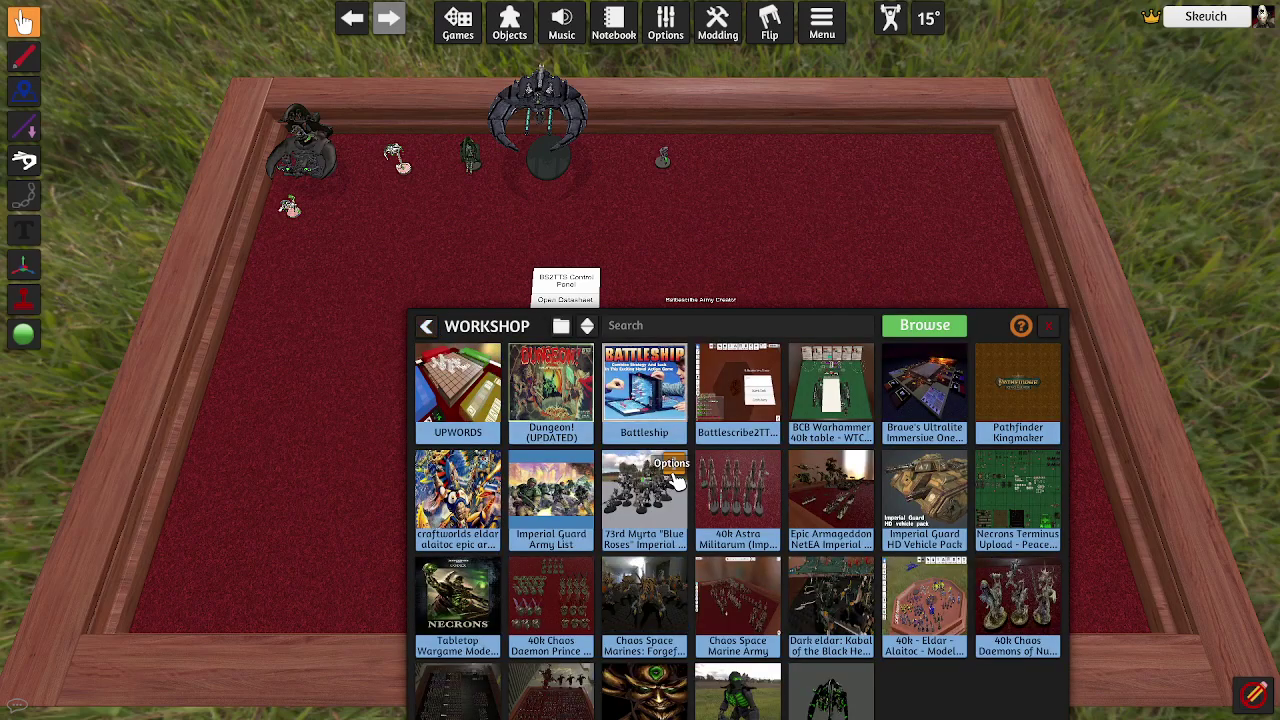
pyautogui.click(860, 679)
pyautogui.click(871, 714)
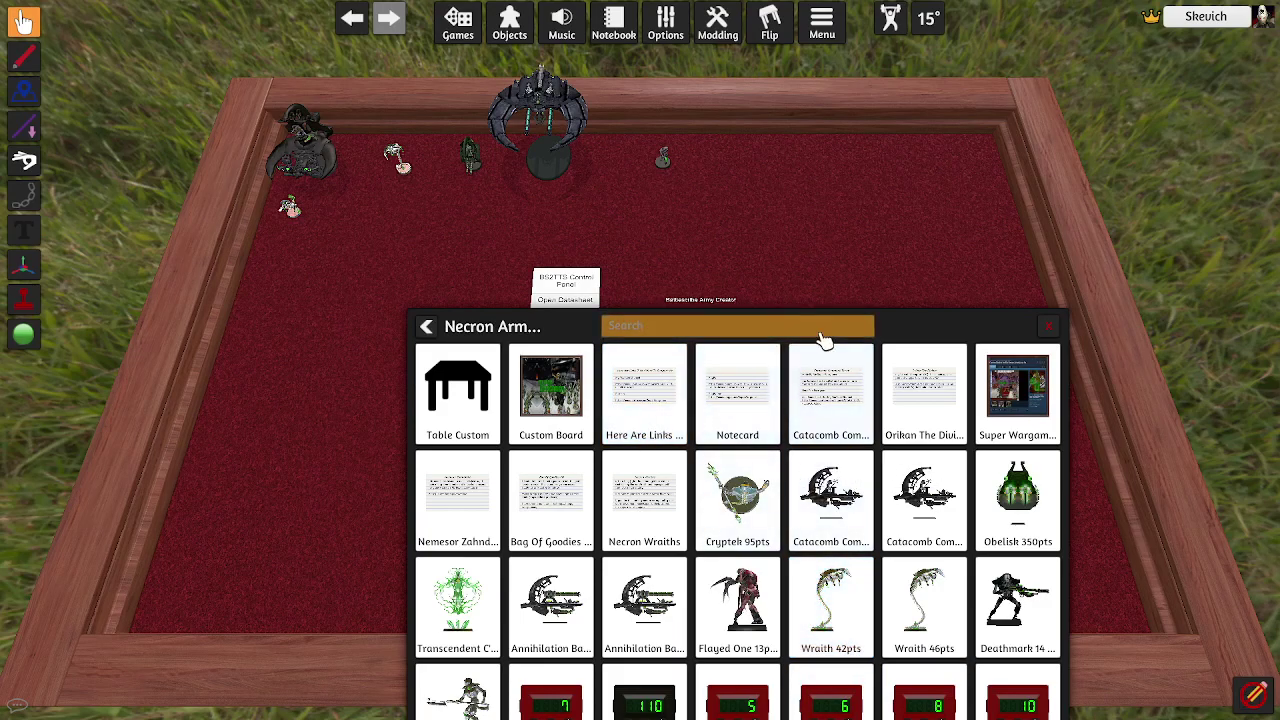
pyautogui.moveTo(829, 335); pyautogui.dragTo(1003, 235)
pyautogui.click(499, 251)
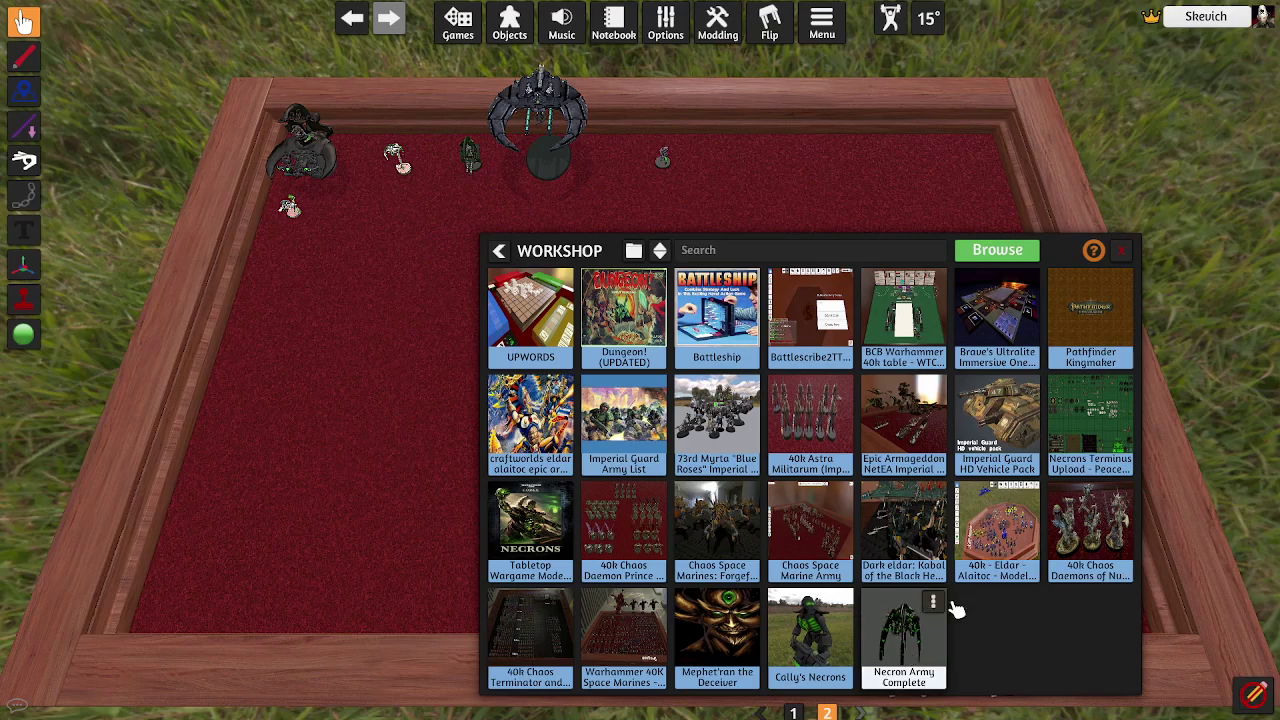
pyautogui.click(932, 602)
pyautogui.click(943, 640)
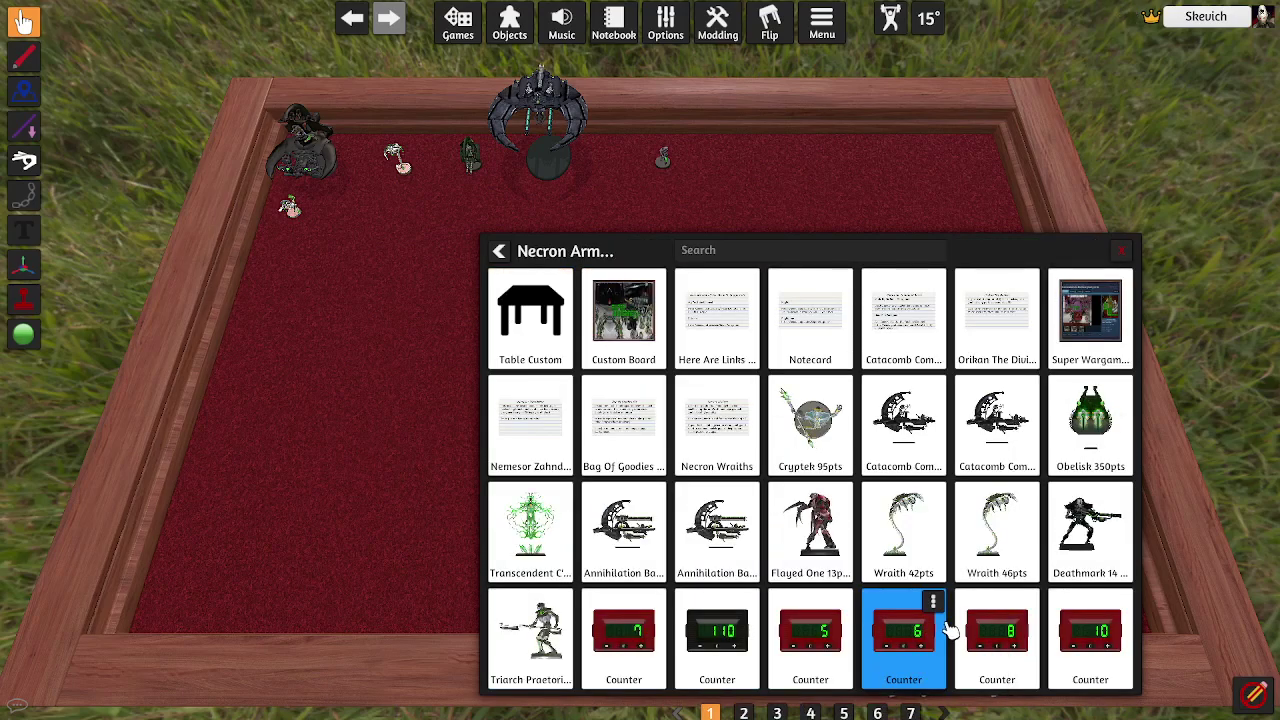
pyautogui.scroll(-3, 977, 515)
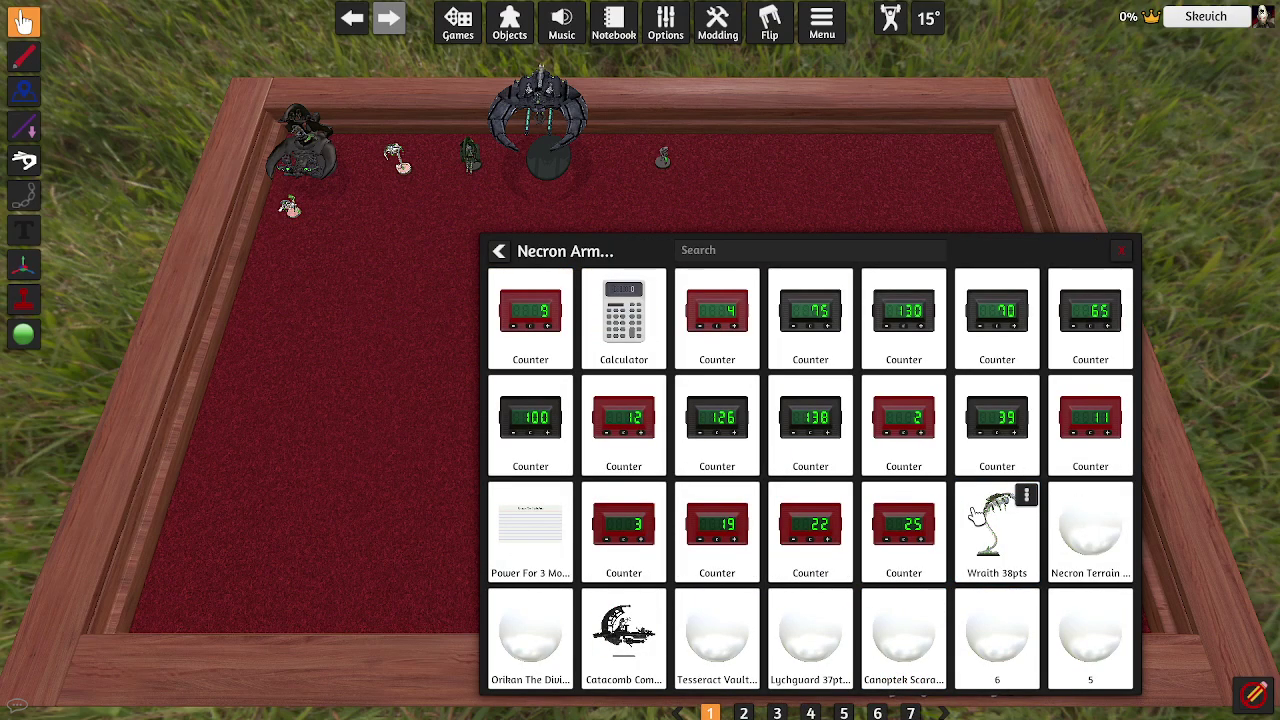
pyautogui.scroll(-3, 977, 515)
pyautogui.scroll(-3, 977, 515)
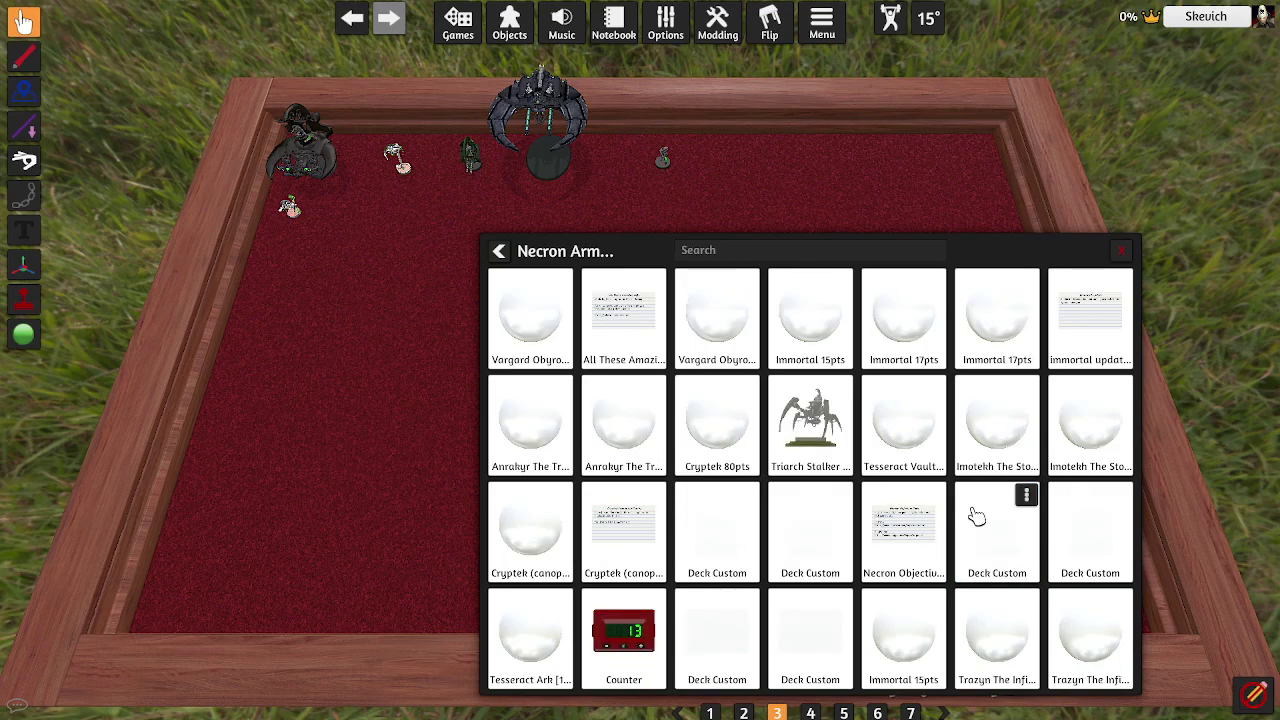
pyautogui.scroll(-6, 977, 515)
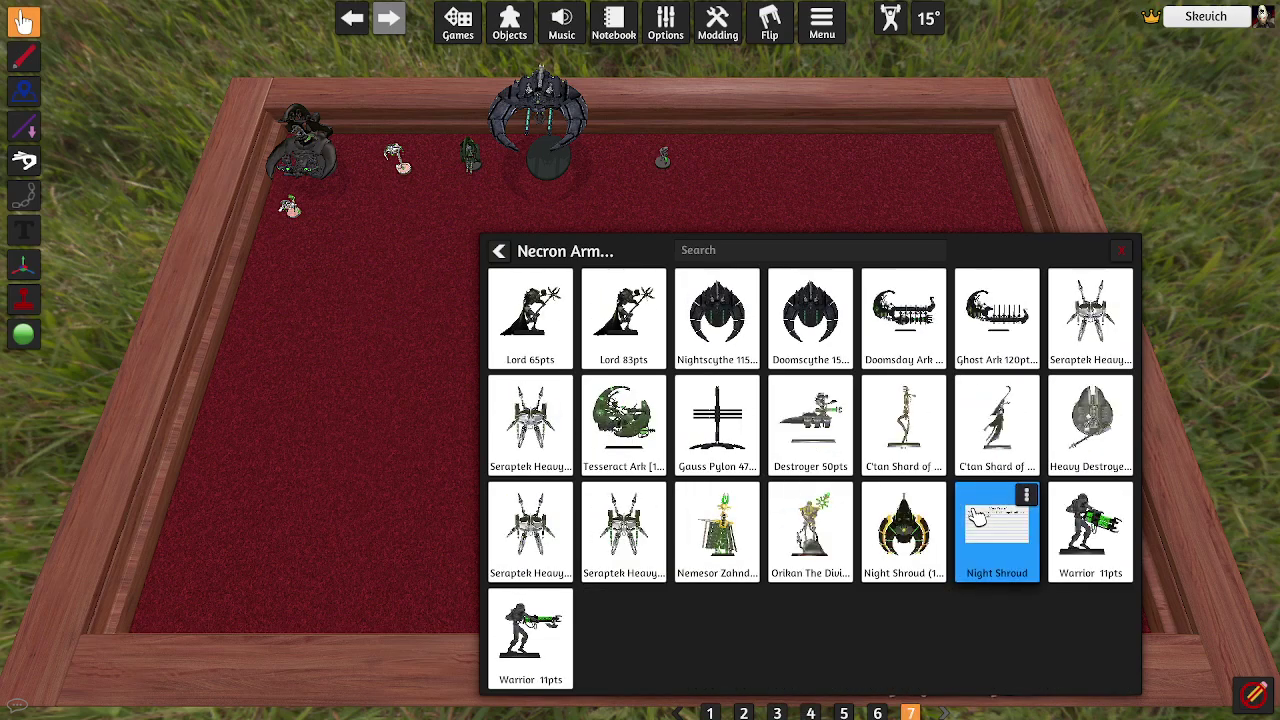
pyautogui.click(499, 252)
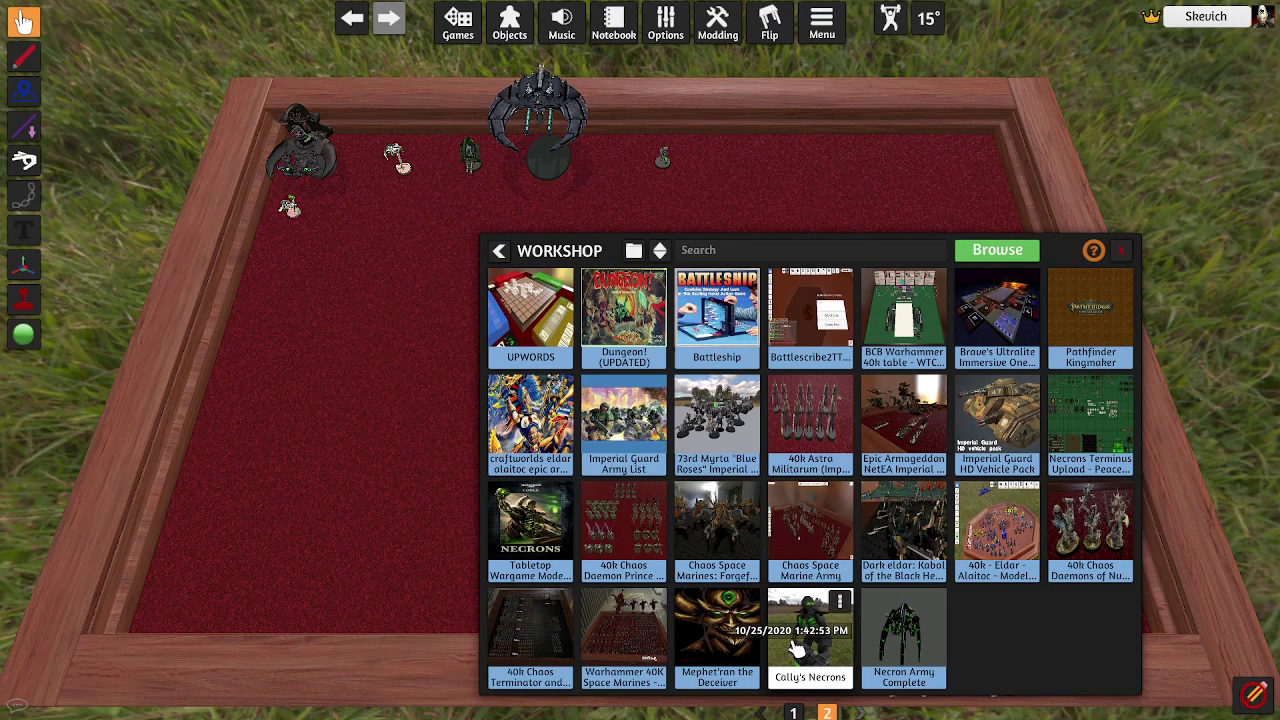
# Step: Look through the contents of the Cally's Necrons Workshop item for further army models
pyautogui.rightClick(831, 614)
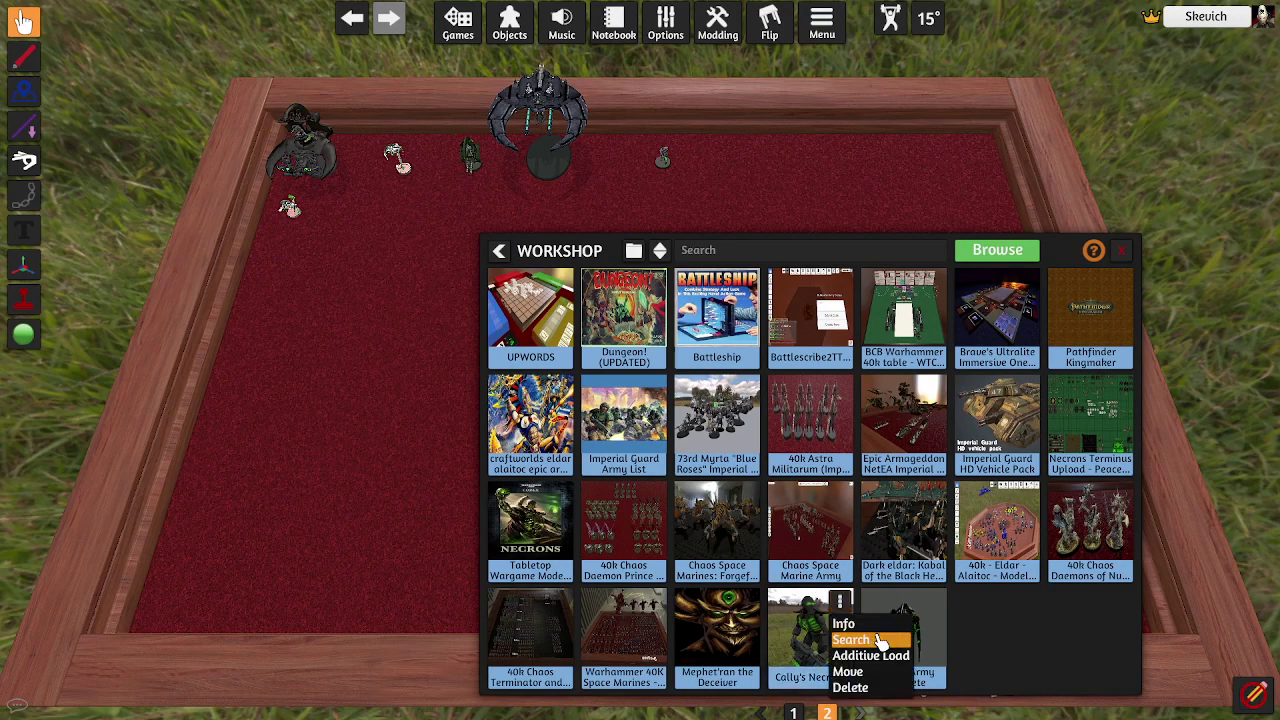
pyautogui.click(877, 640)
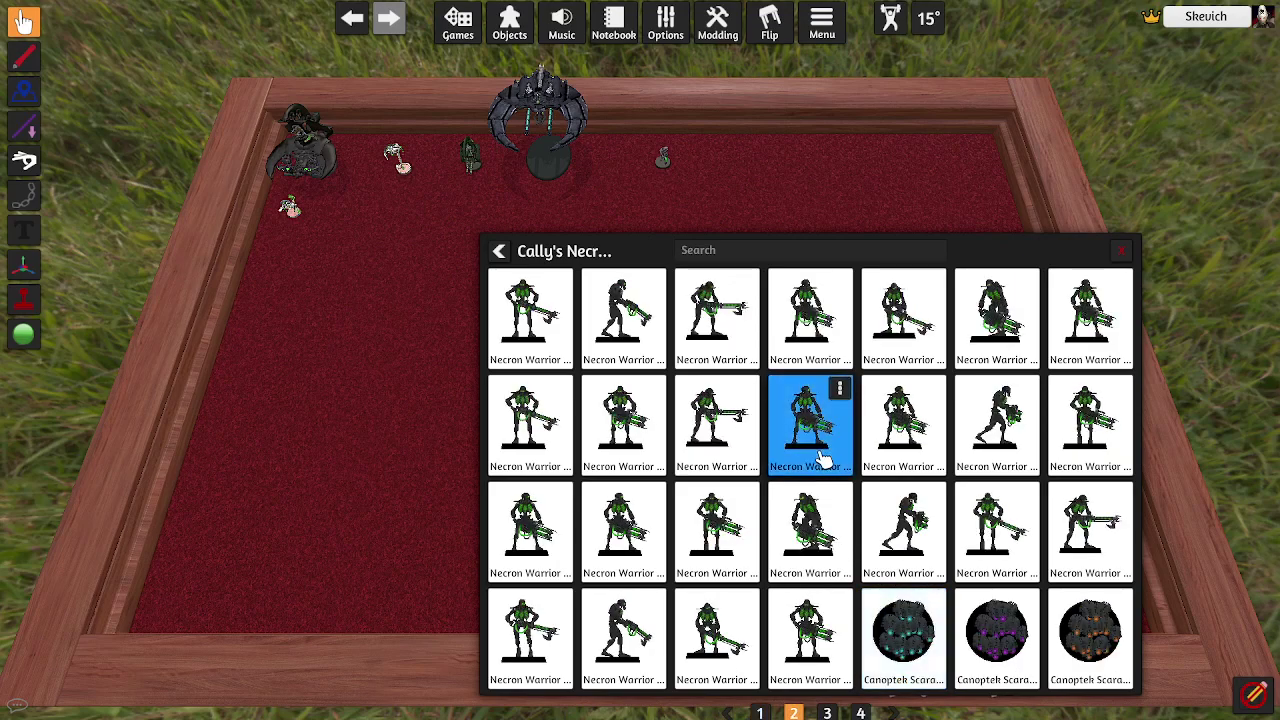
pyautogui.scroll(-2, 820, 458)
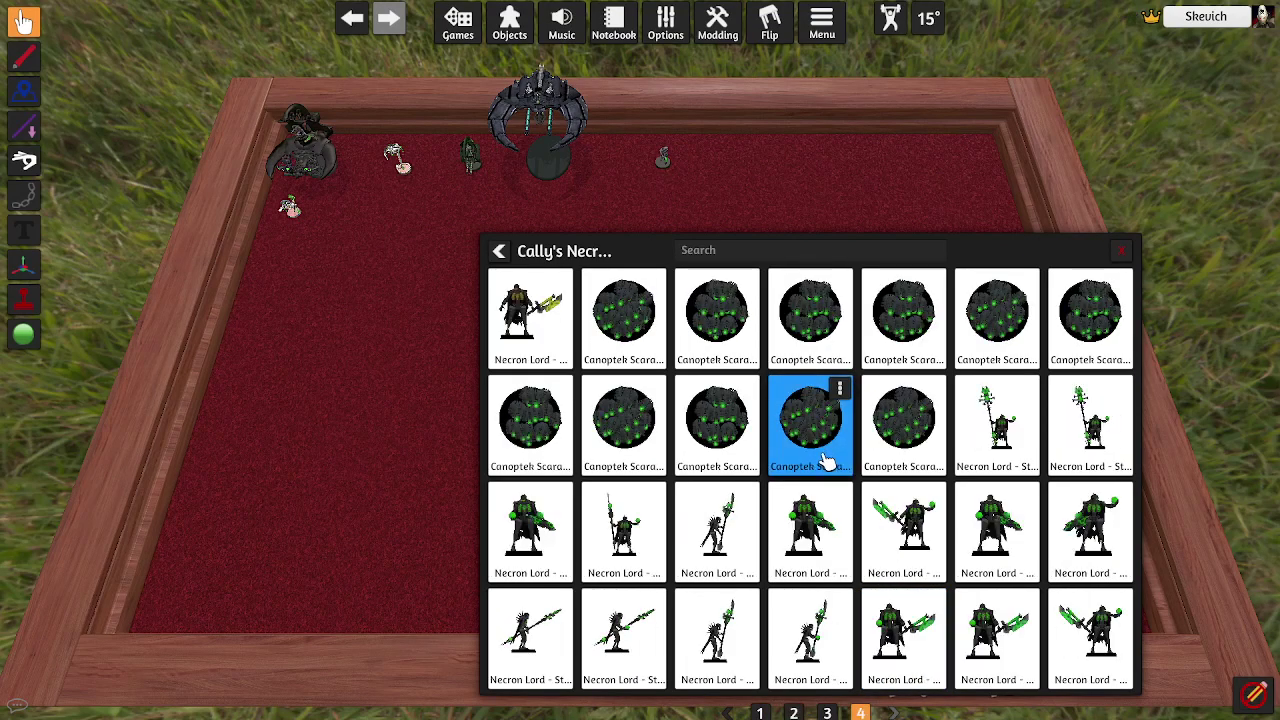
pyautogui.click(498, 251)
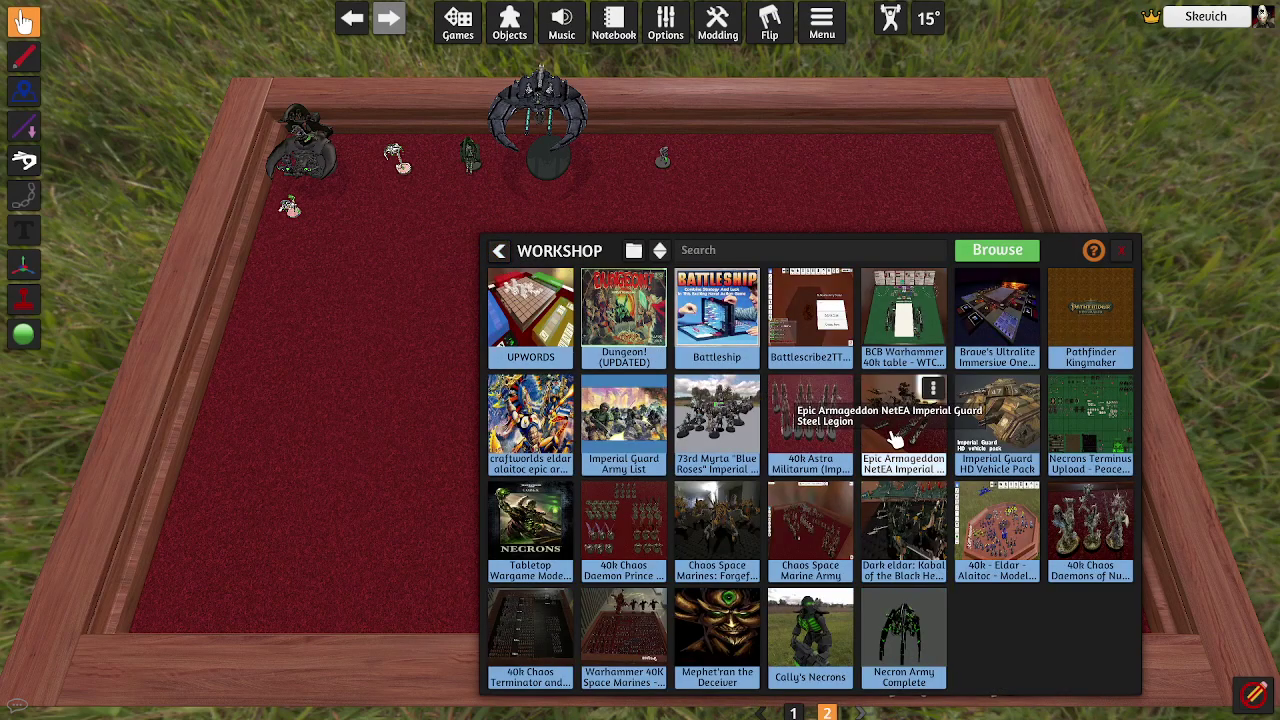
# Step: Search the Necrons Terminus Upload Workshop item and place the C'tan Shard of the Nightbringer between the Doomscythe and the Warrior
pyautogui.click(1120, 389)
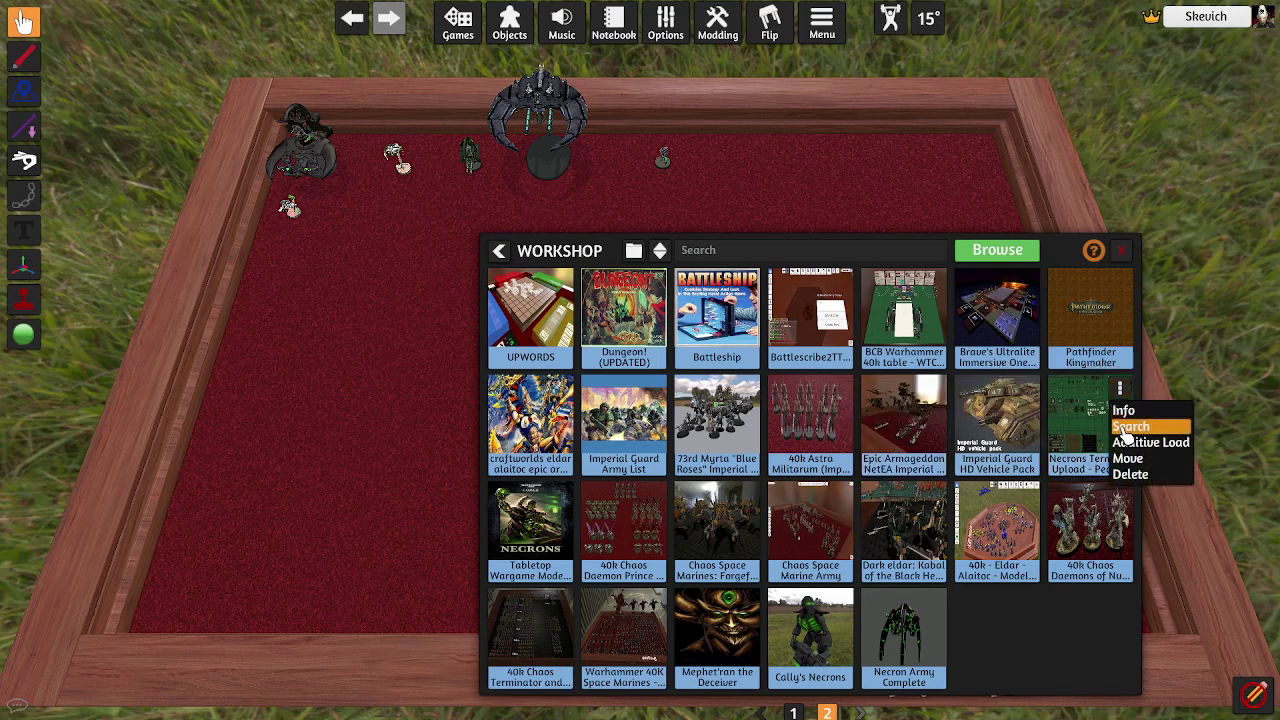
pyautogui.click(1128, 428)
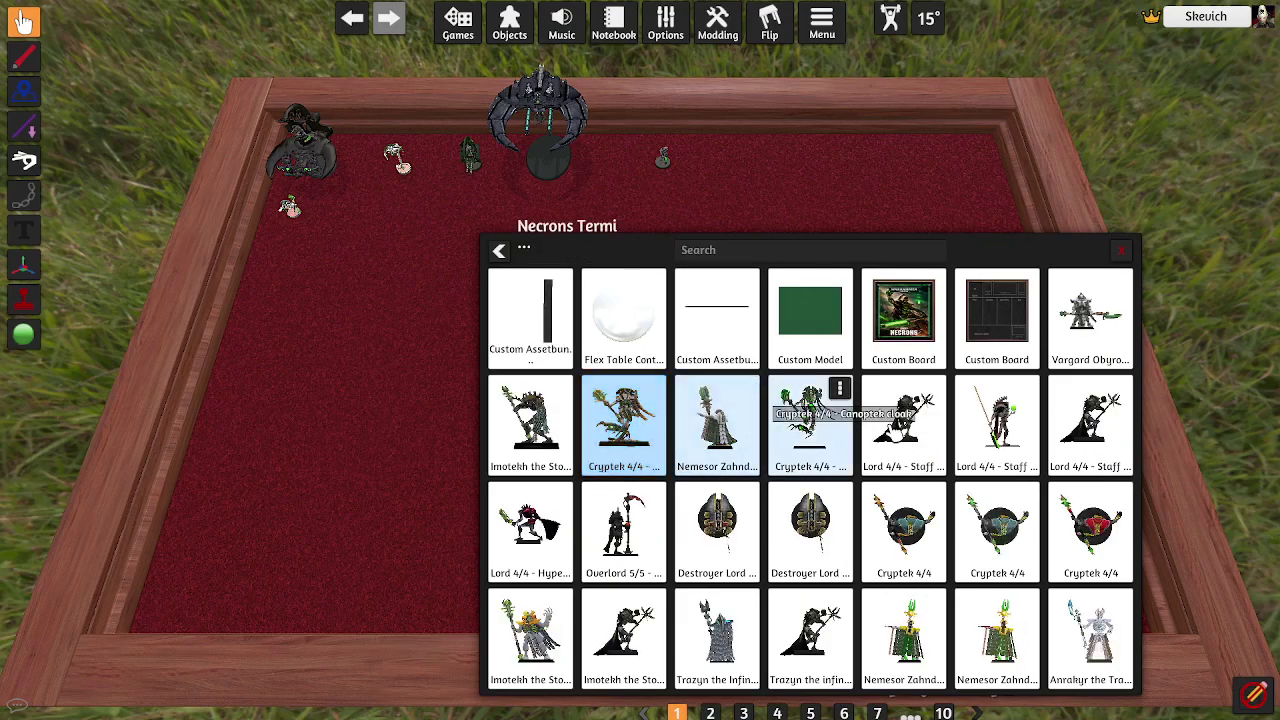
pyautogui.scroll(-4, 1010, 455)
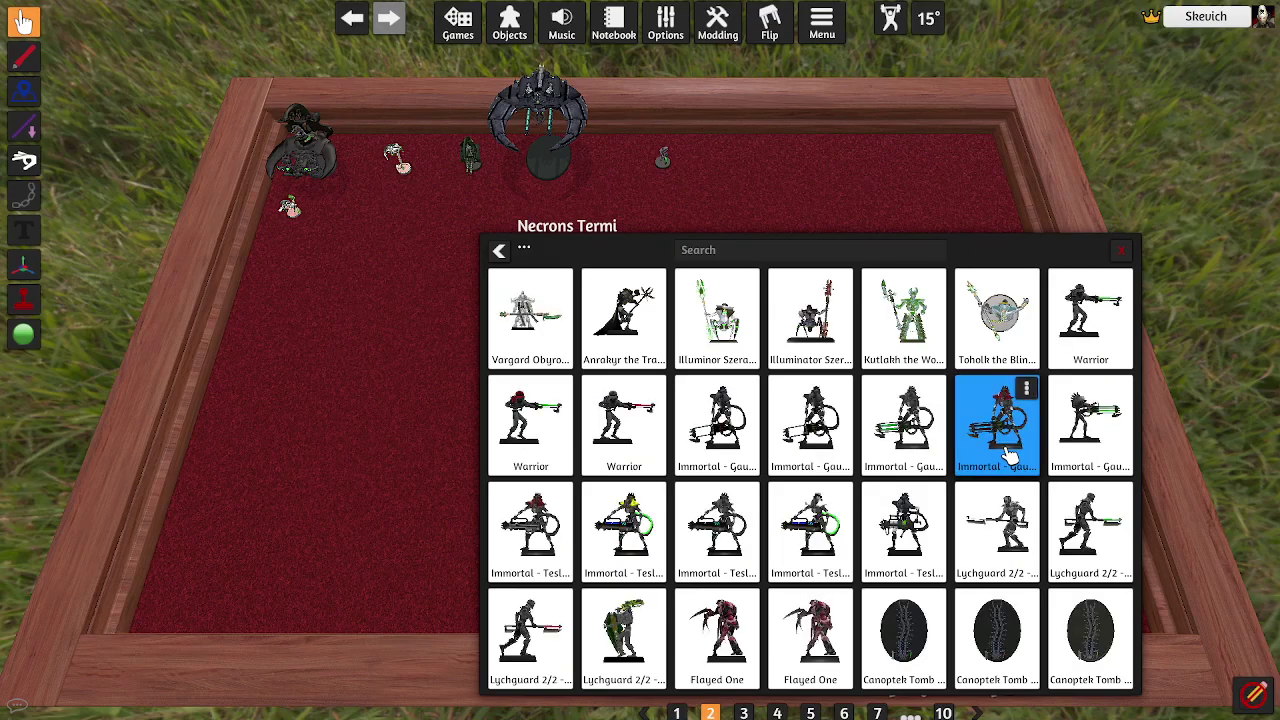
pyautogui.scroll(-4, 1010, 455)
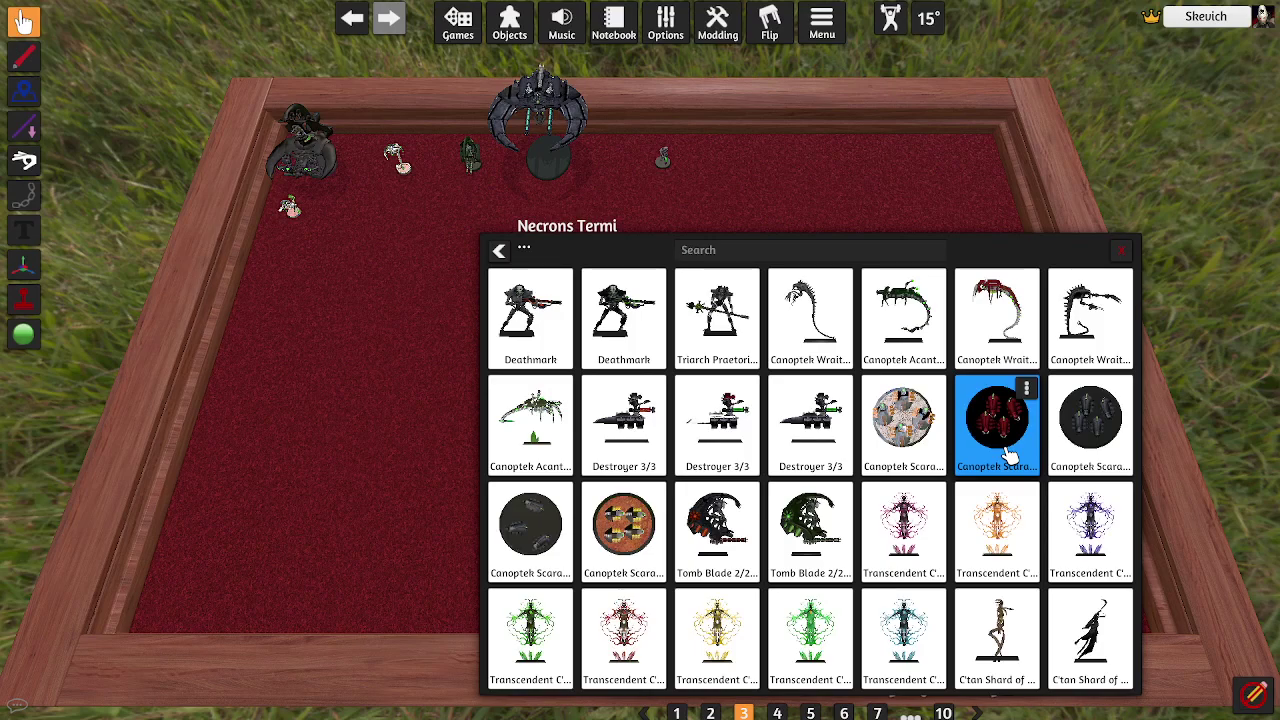
pyautogui.scroll(-4, 1010, 455)
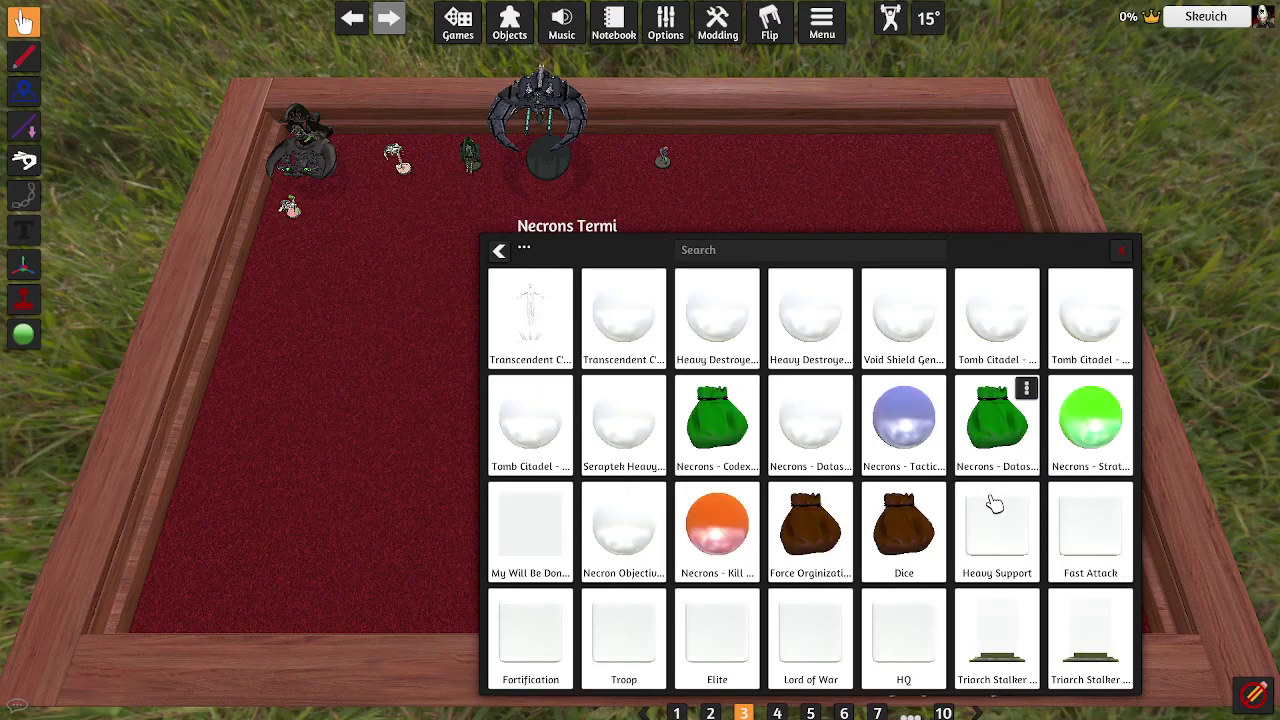
pyautogui.scroll(4, 995, 503)
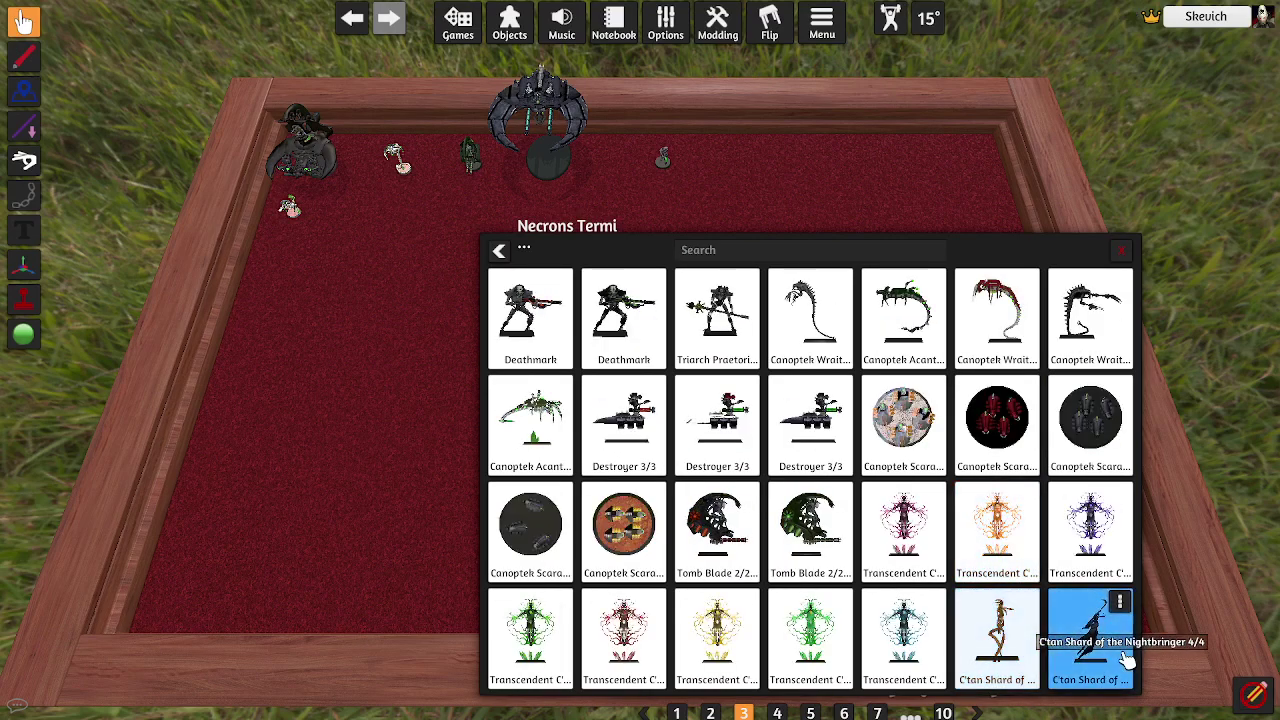
pyautogui.moveTo(1095, 640); pyautogui.dragTo(615, 176)
# Step: Look through the remaining pages of the Necrons Terminus Upload Workshop item for further army models
pyautogui.scroll(-4, 1110, 530)
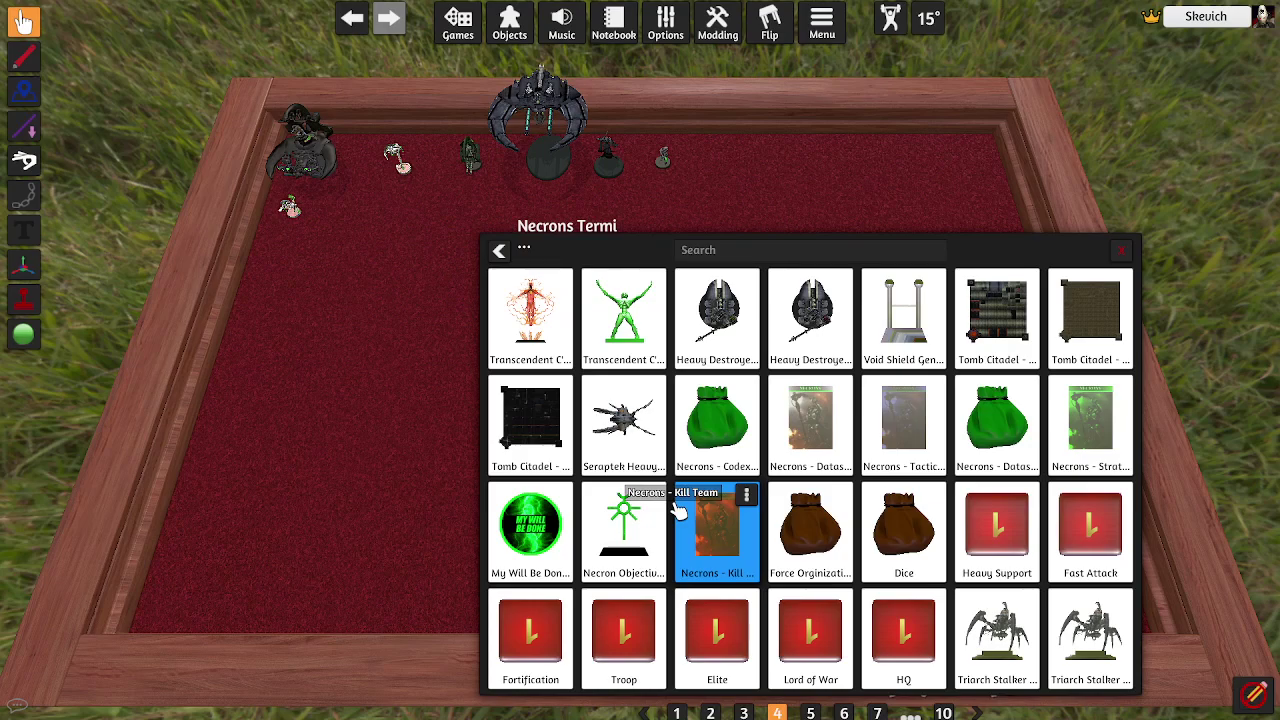
pyautogui.scroll(-2, 757, 543)
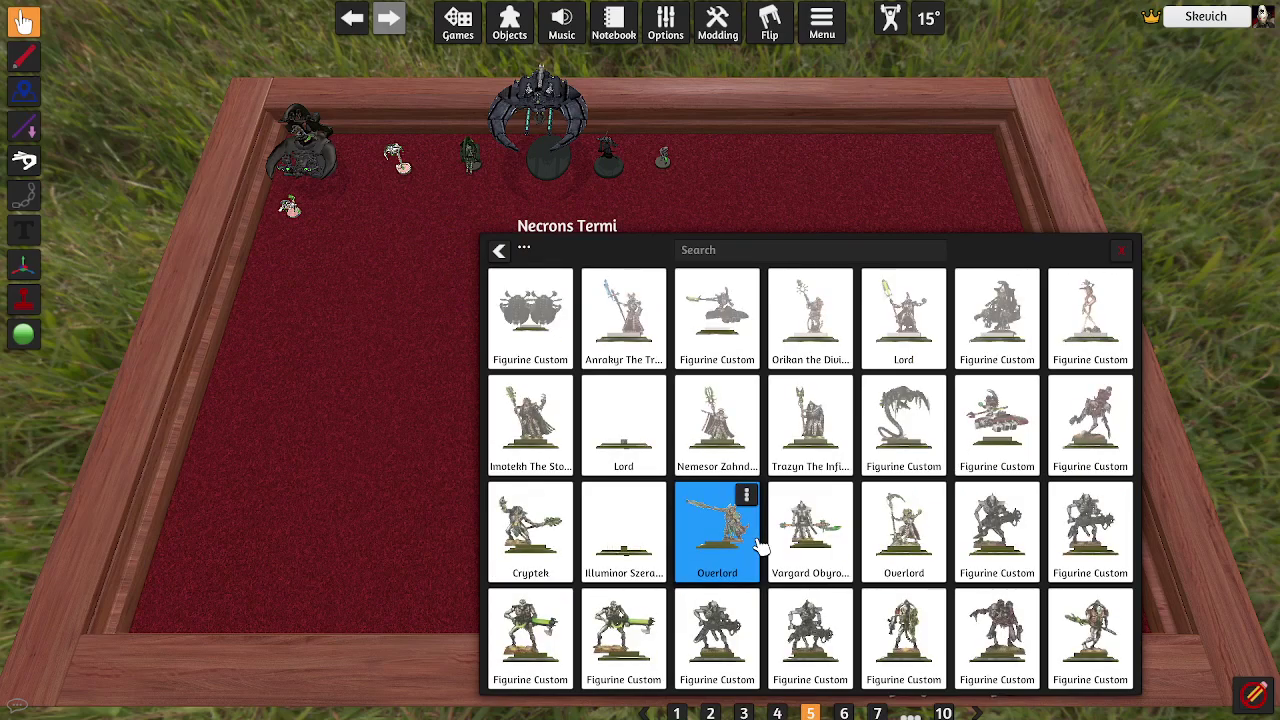
pyautogui.scroll(-2, 757, 543)
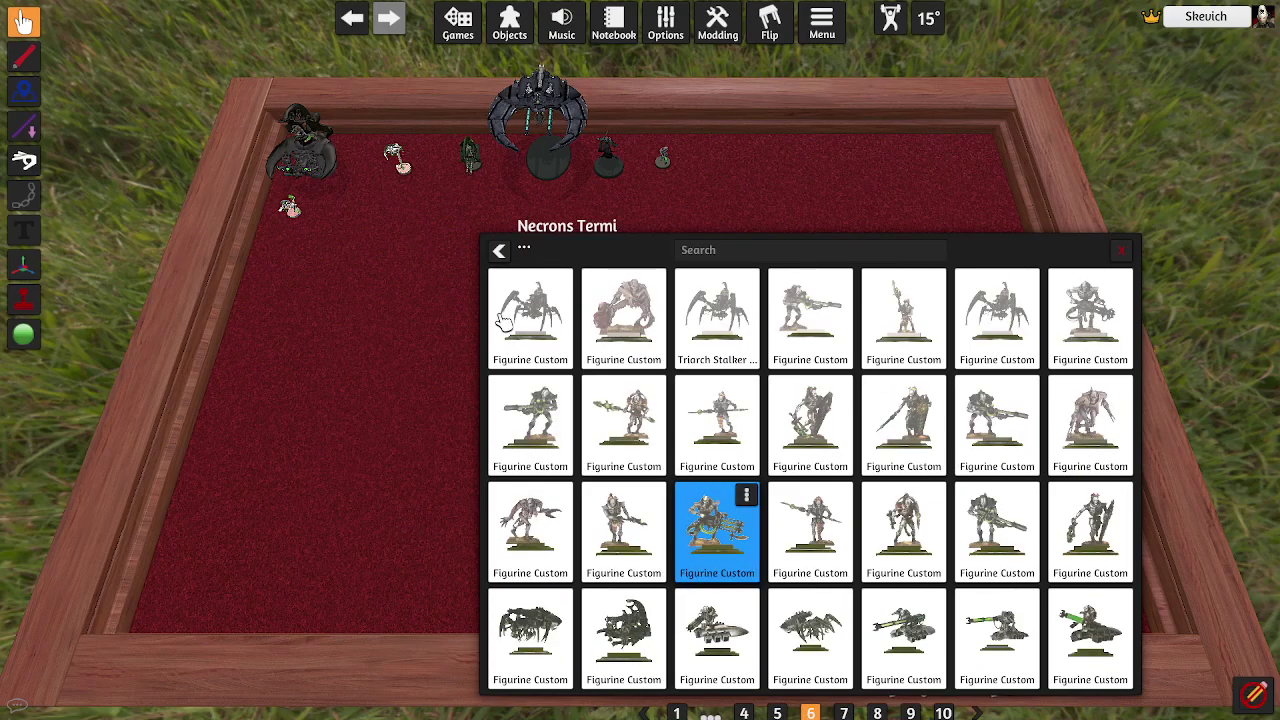
pyautogui.scroll(-2, 506, 313)
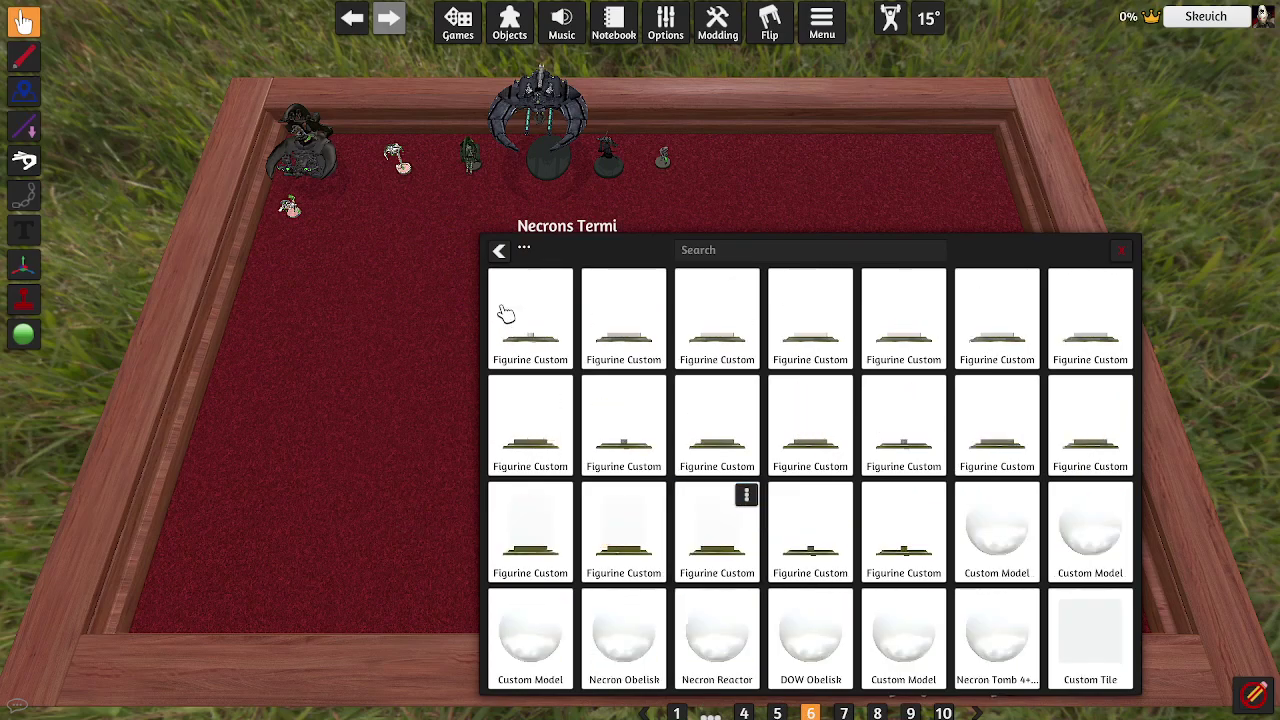
pyautogui.click(500, 253)
pyautogui.click(500, 251)
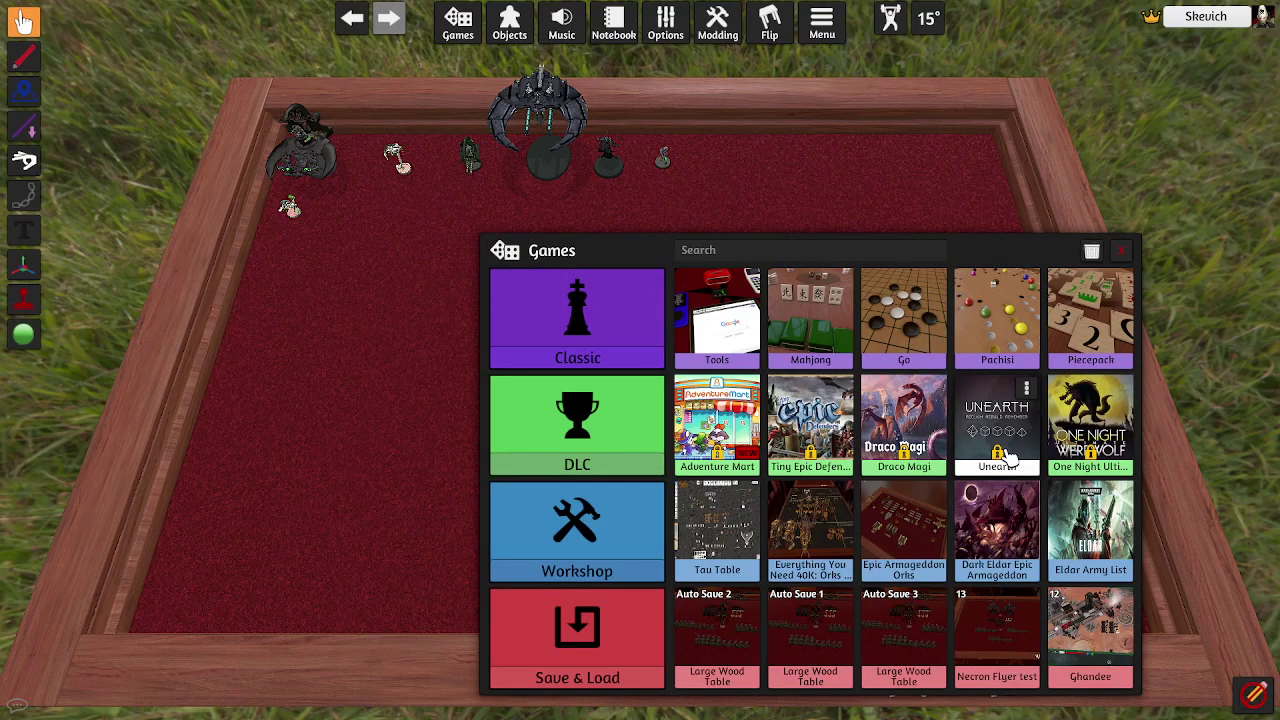
# Step: Search the Tabletop Wargame Necrons Workshop item and place its Triarch Stalker beside the Warrior along the table's far edge
pyautogui.click(630, 502)
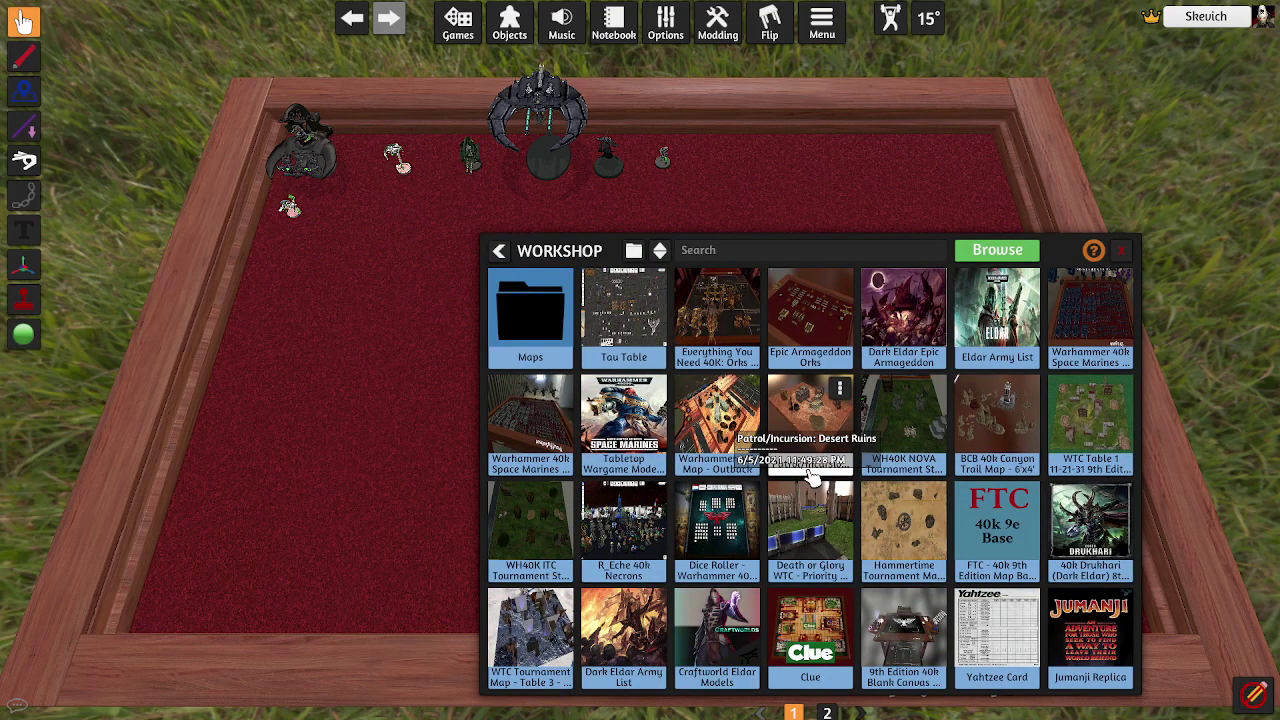
pyautogui.scroll(-1, 812, 478)
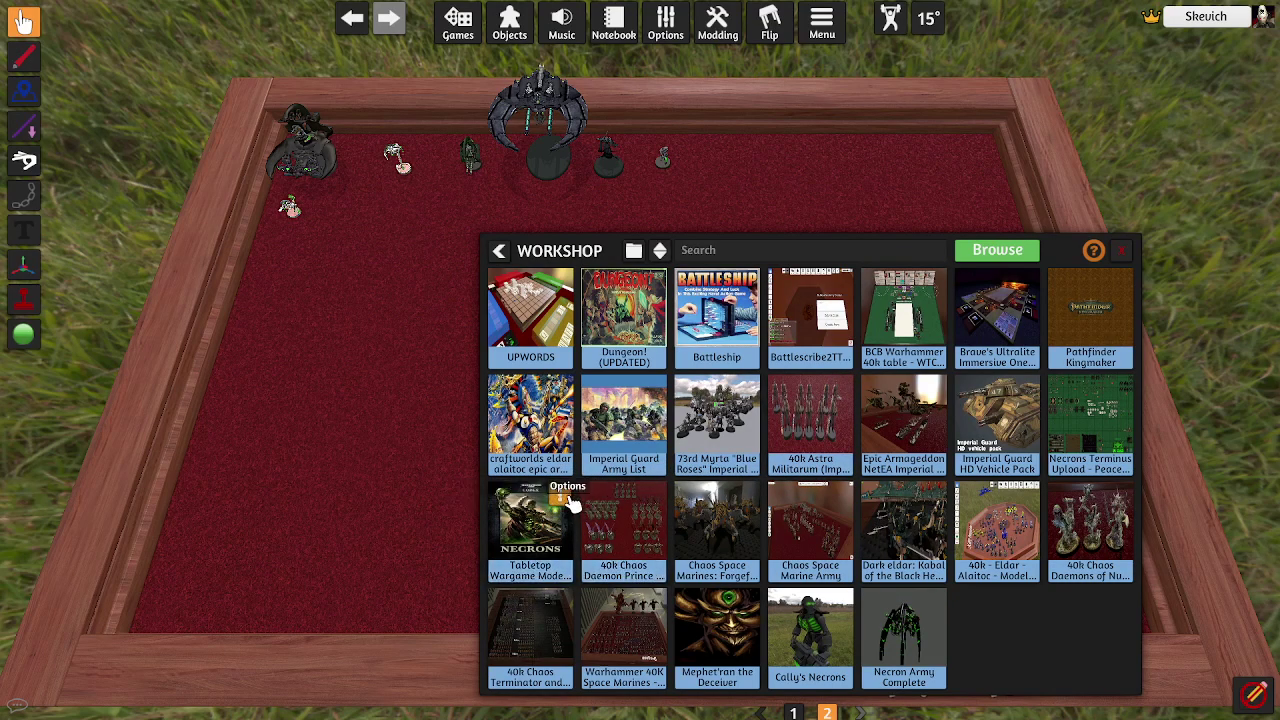
pyautogui.click(572, 503)
pyautogui.click(571, 530)
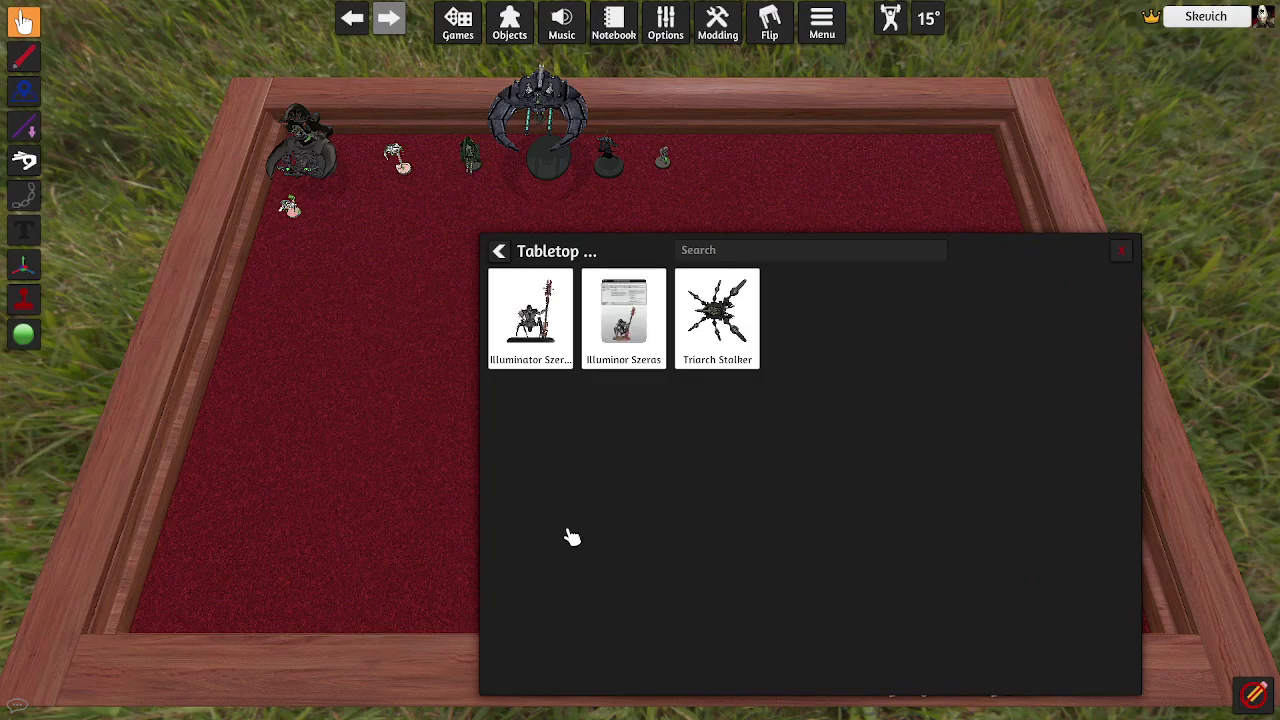
pyautogui.moveTo(717, 318); pyautogui.dragTo(766, 120)
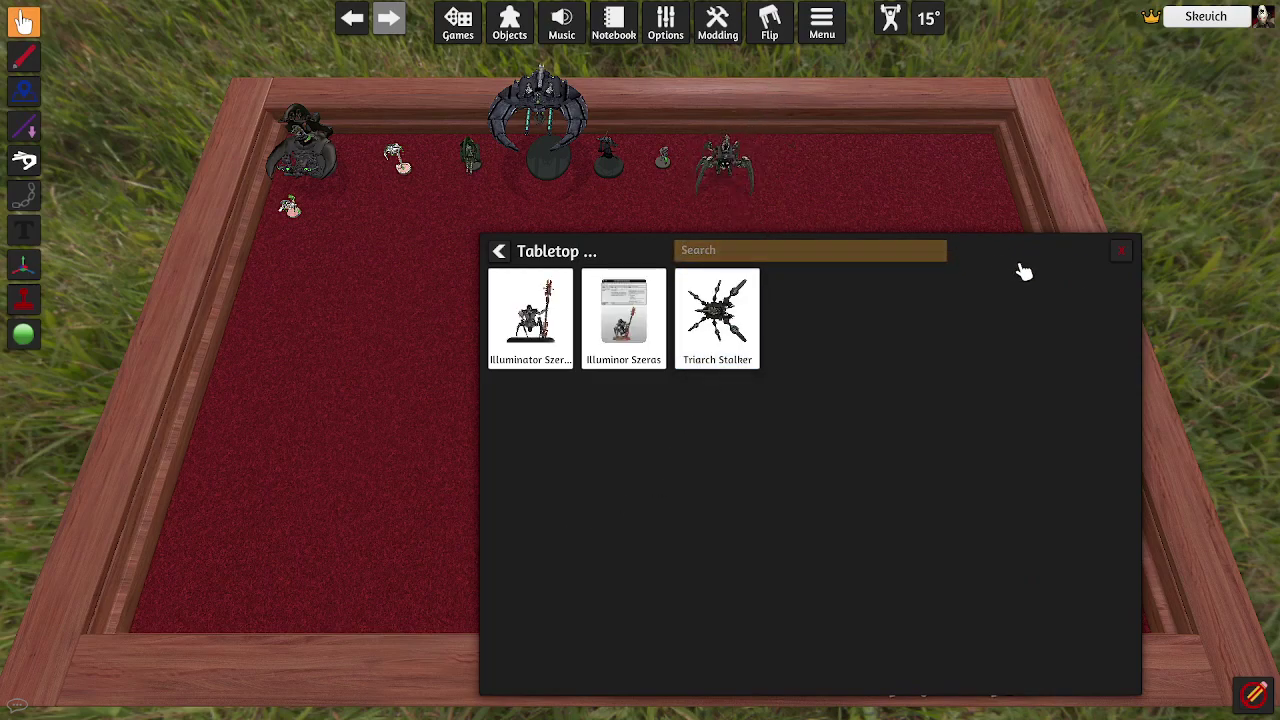
pyautogui.click(1124, 251)
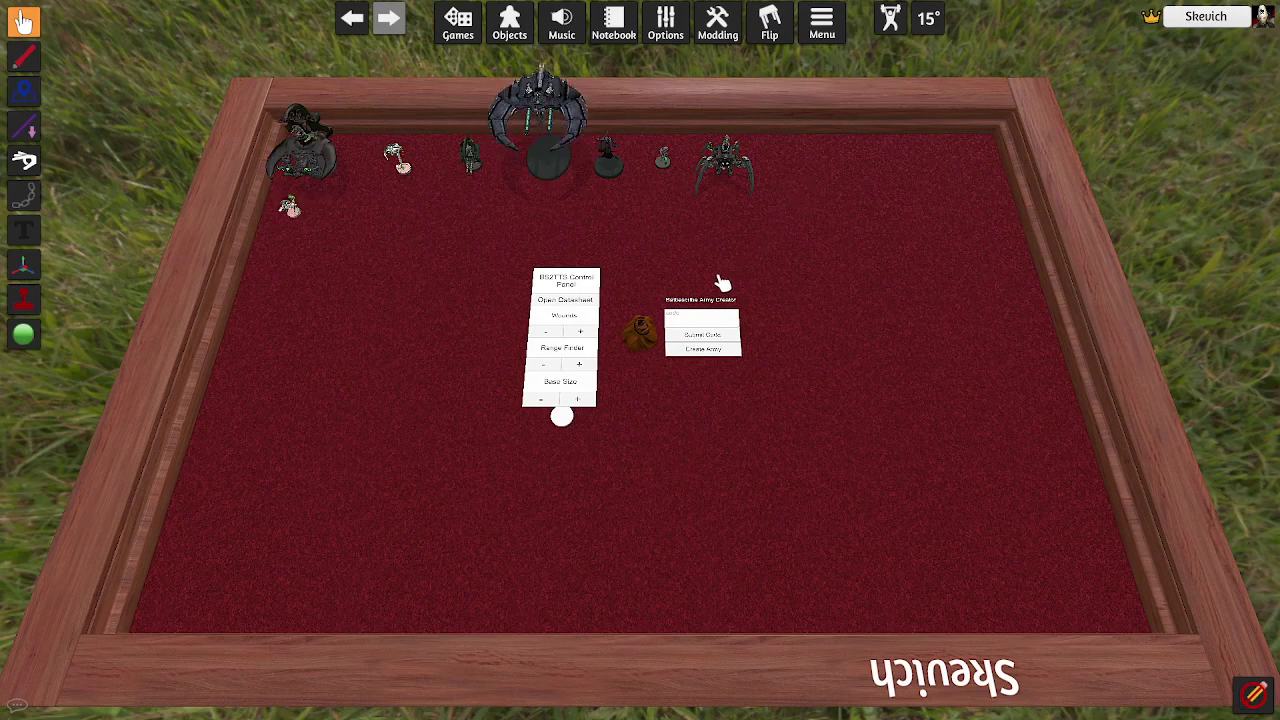
# Step: Try to submit the earlier roster code in the Battlescribe Army Creator, and switch to the Battlescribe2TTS page in the browser
pyautogui.click(704, 320)
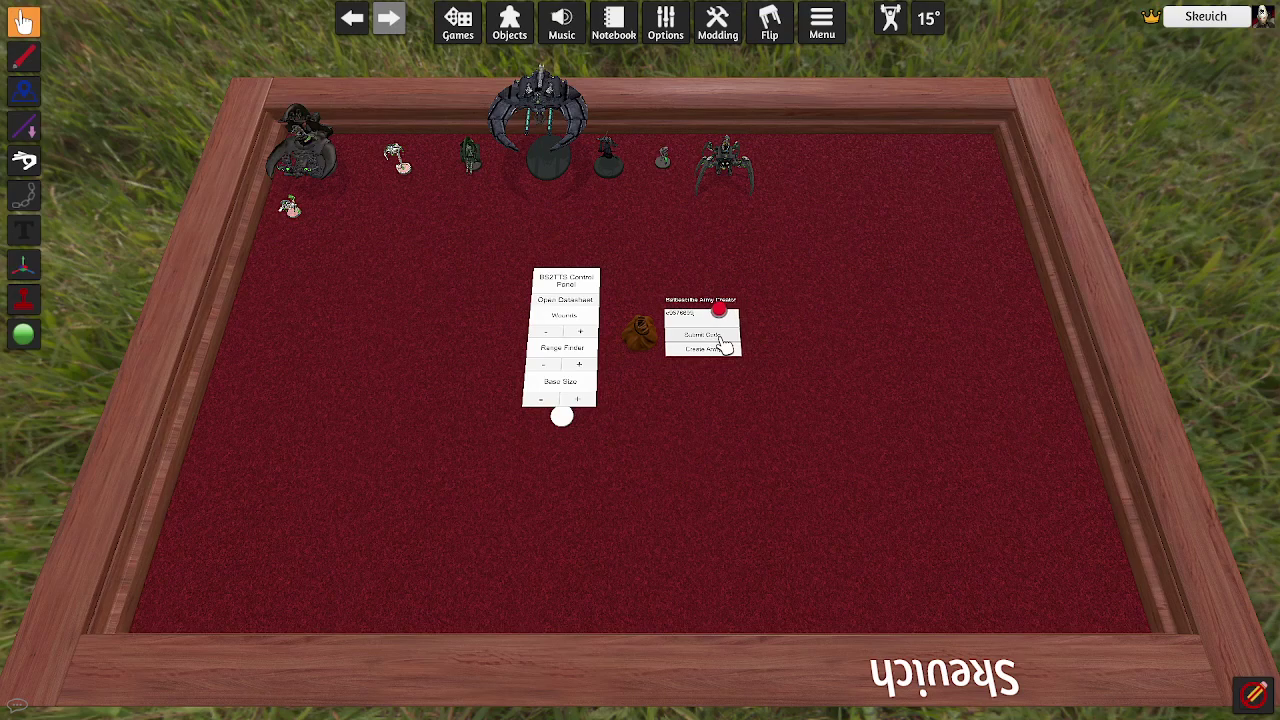
pyautogui.click(721, 338)
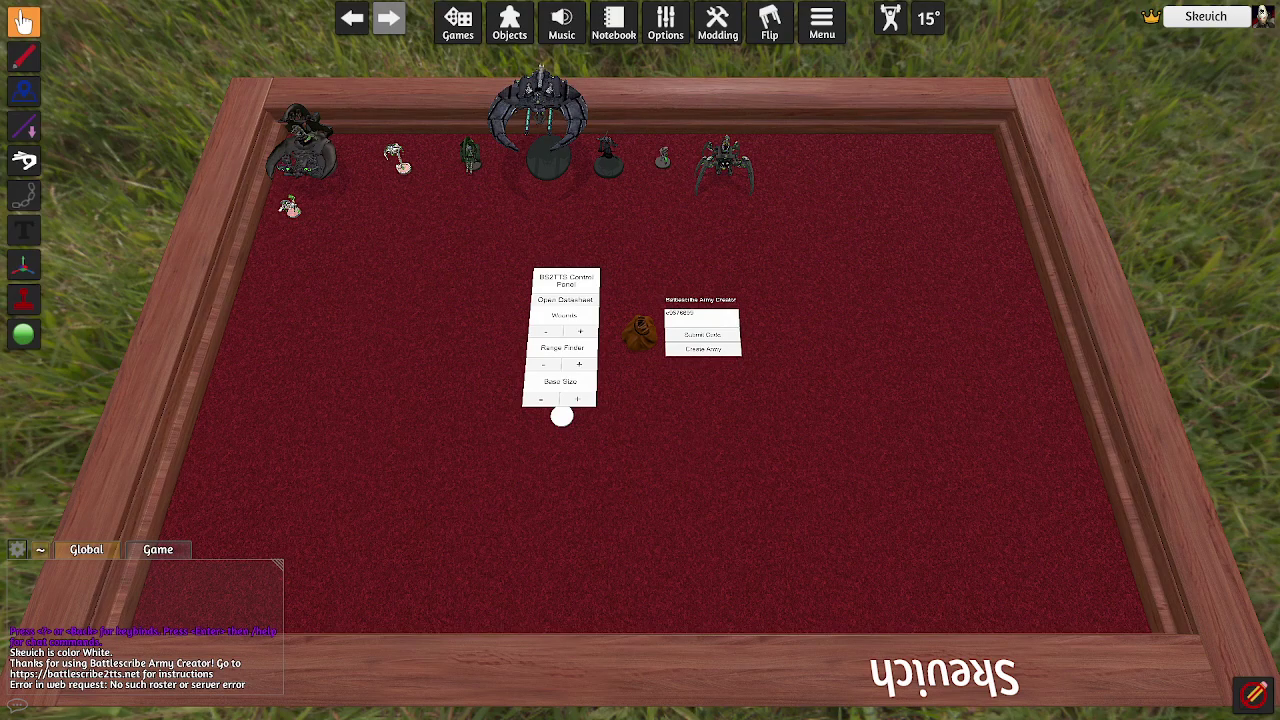
pyautogui.hotkey('alt', 'Tab')
pyautogui.click(481, 299)
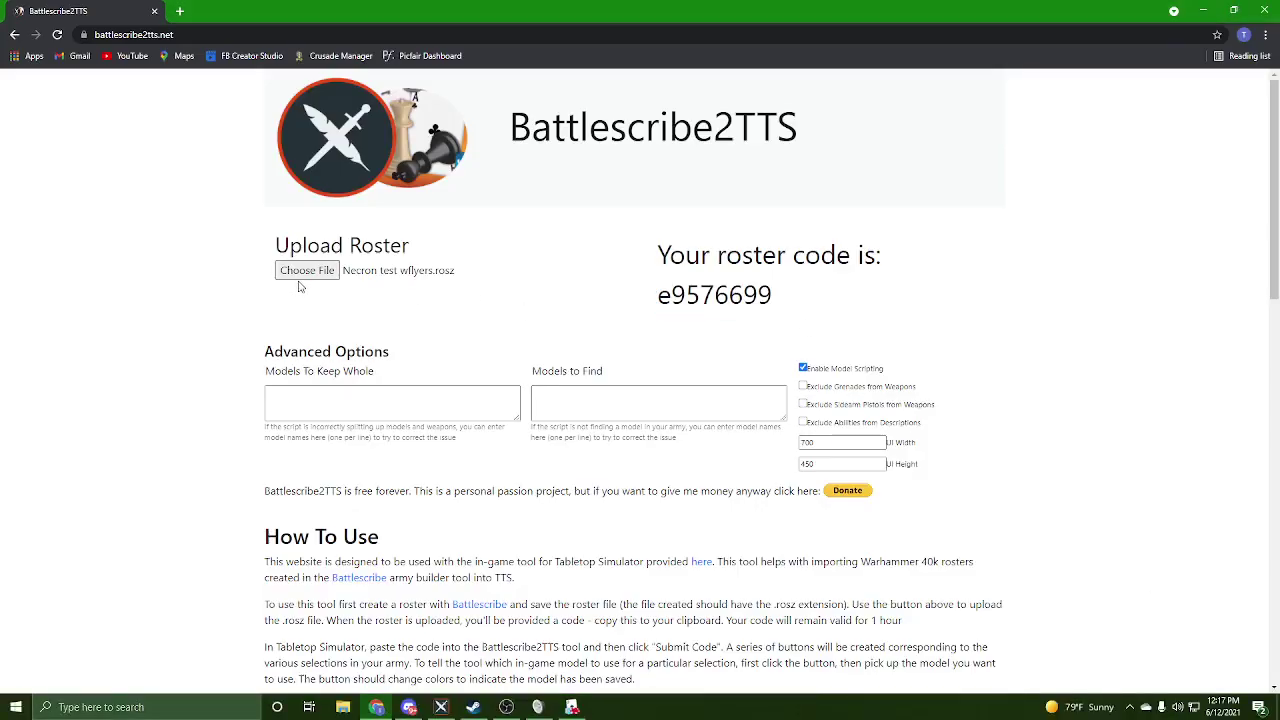
# Step: Upload the 50 PL Eldar.rosz roster to Battlescribe2TTS in place of the current one
pyautogui.click(300, 272)
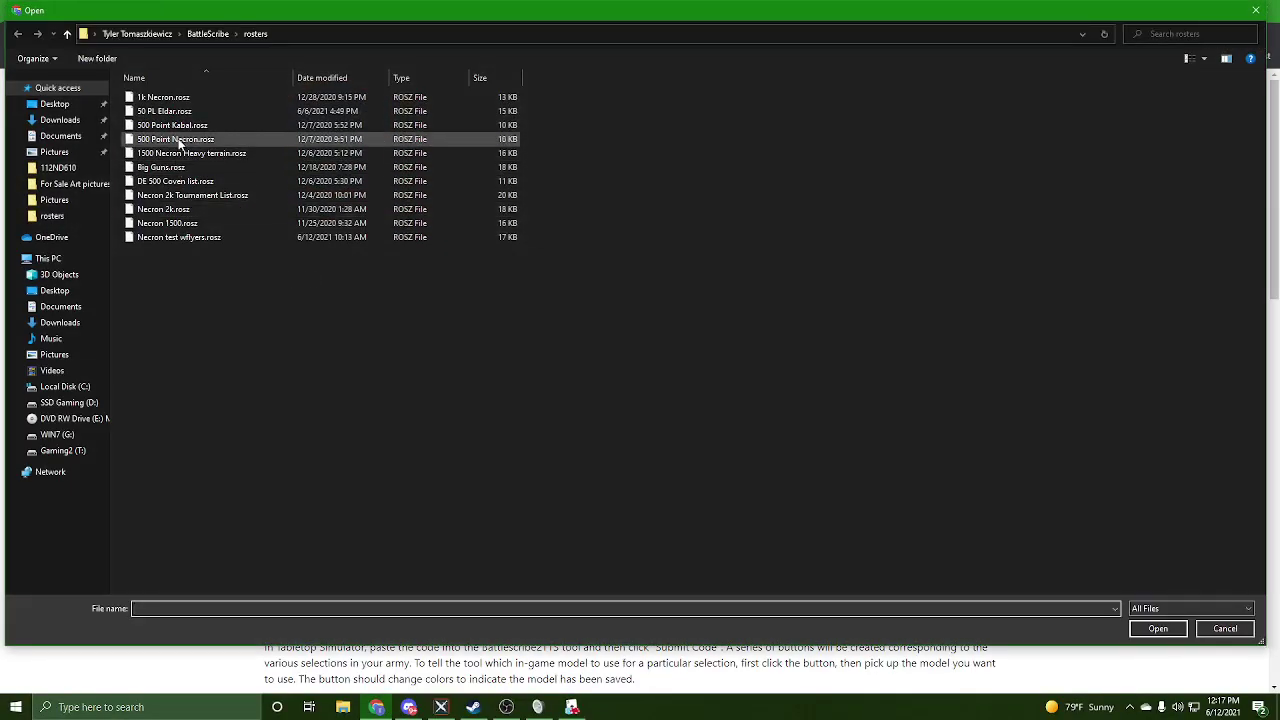
pyautogui.click(164, 111)
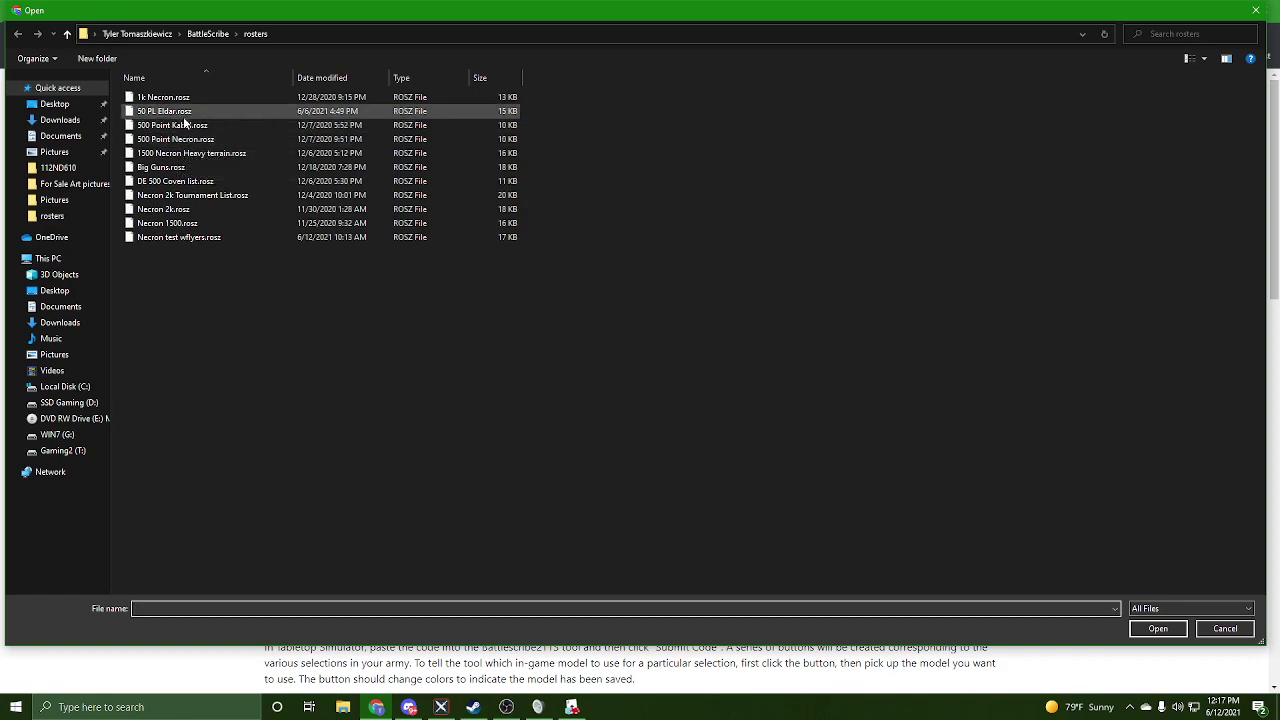
pyautogui.click(1145, 630)
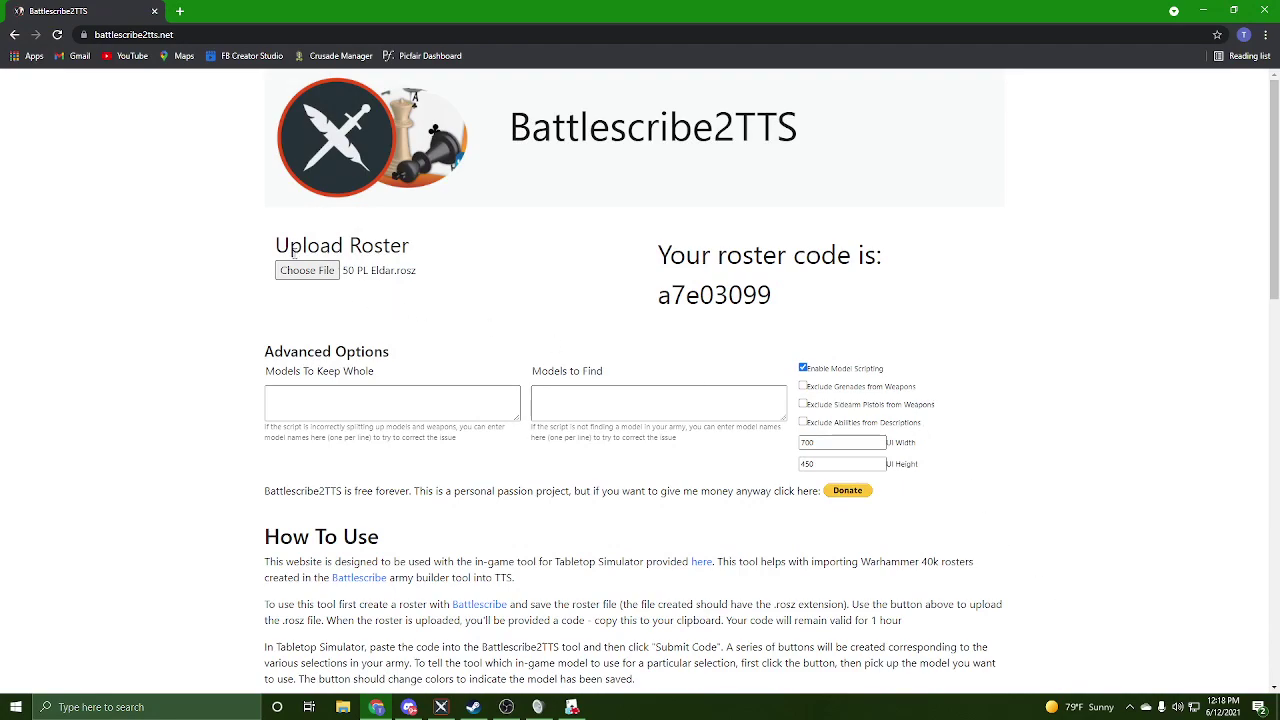
# Step: Reload the Battlescribe2TTS page, upload Necron test wflyers.rosz again and select the newly generated roster code
pyautogui.click(57, 34)
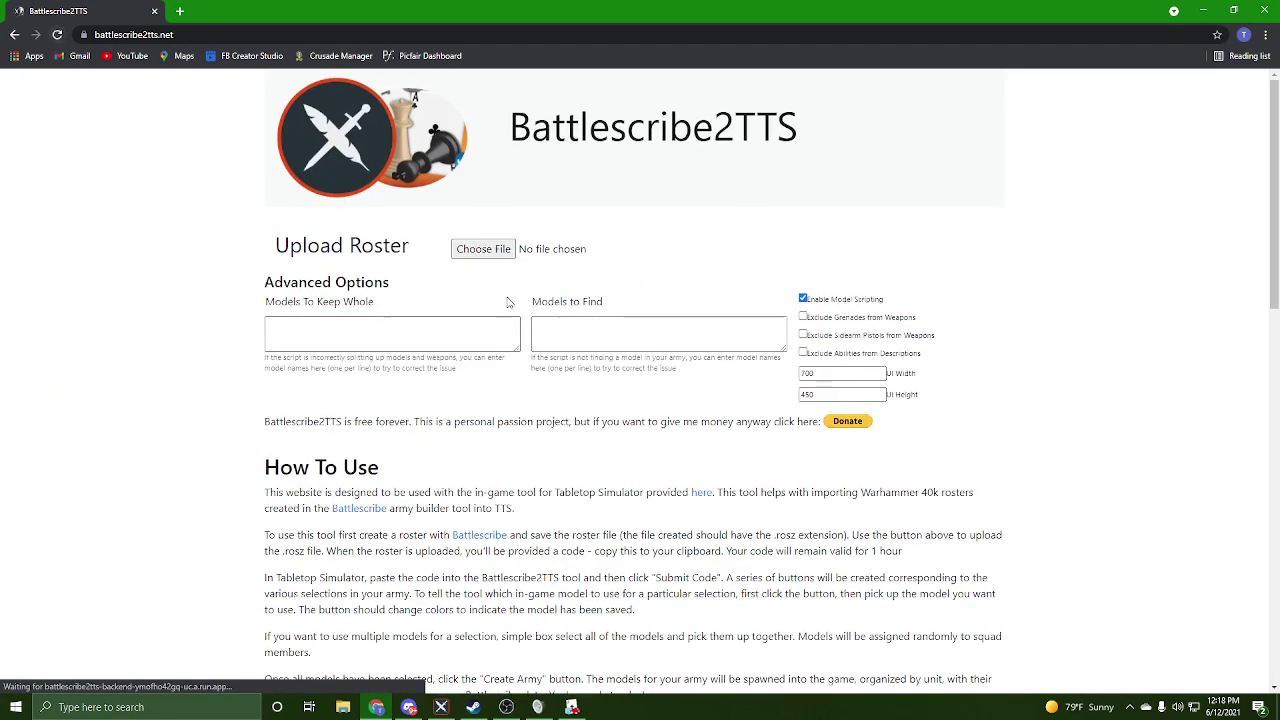
pyautogui.click(481, 250)
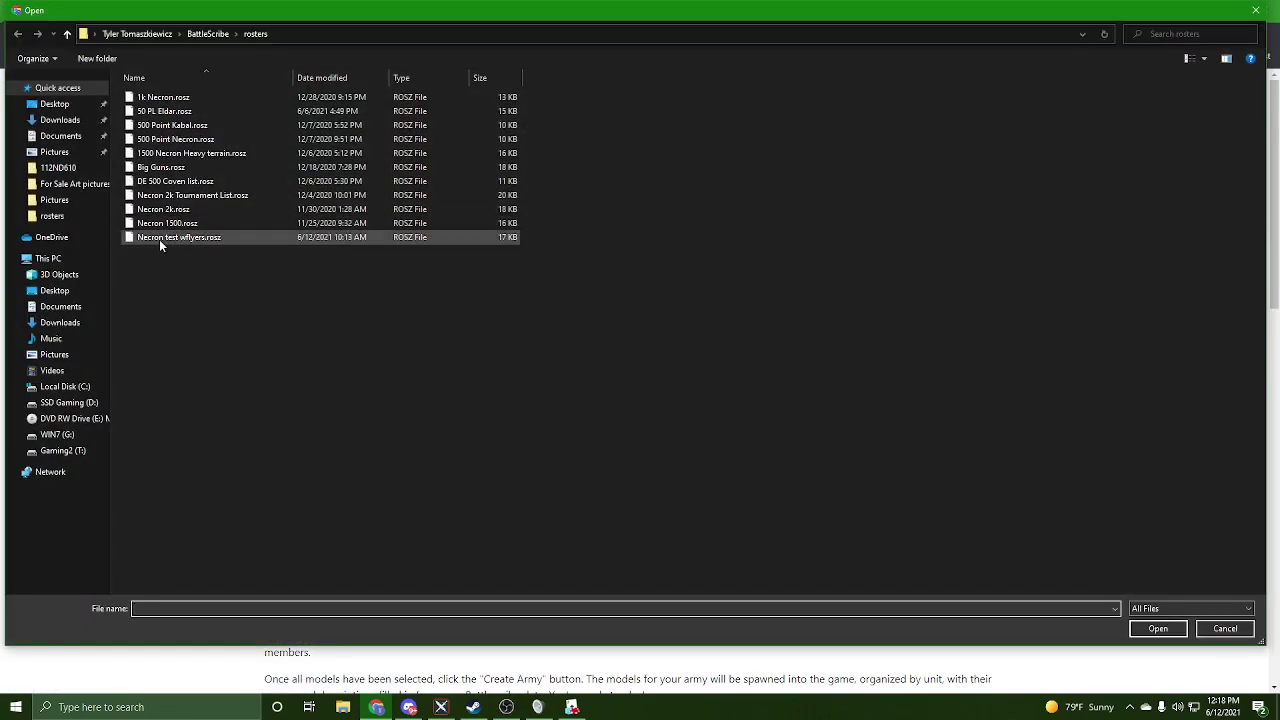
pyautogui.click(159, 239)
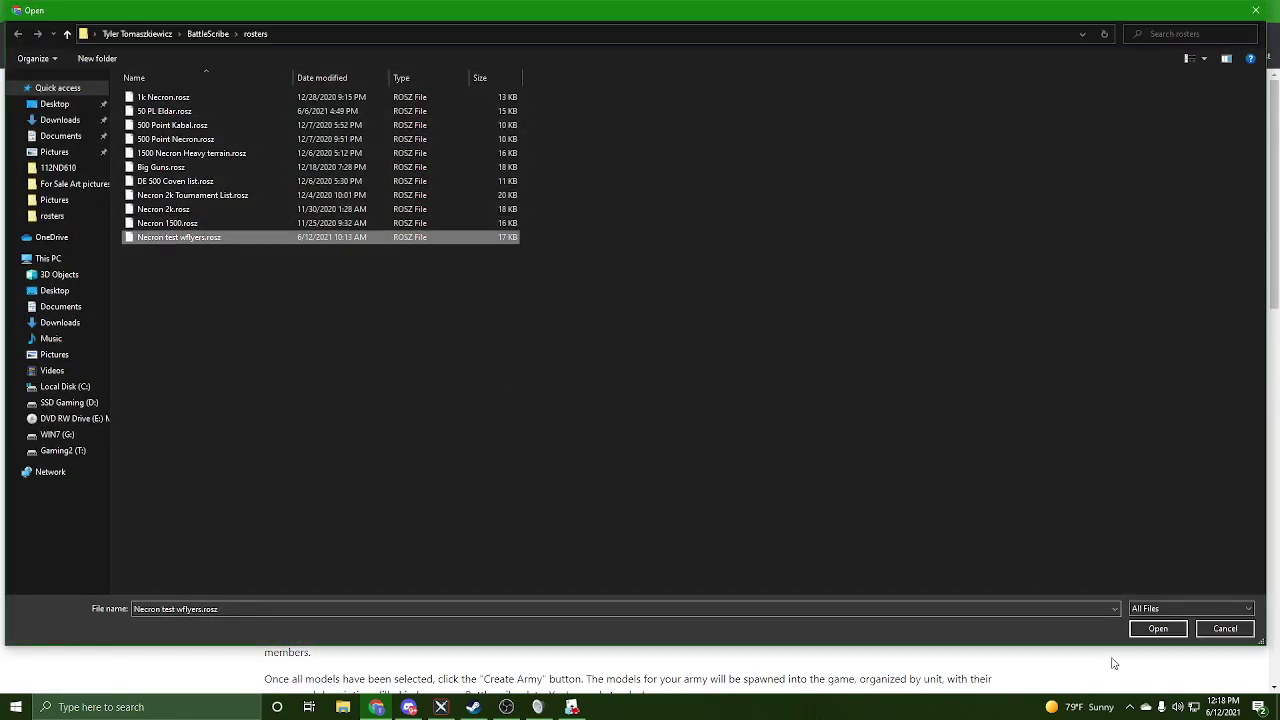
pyautogui.click(1131, 630)
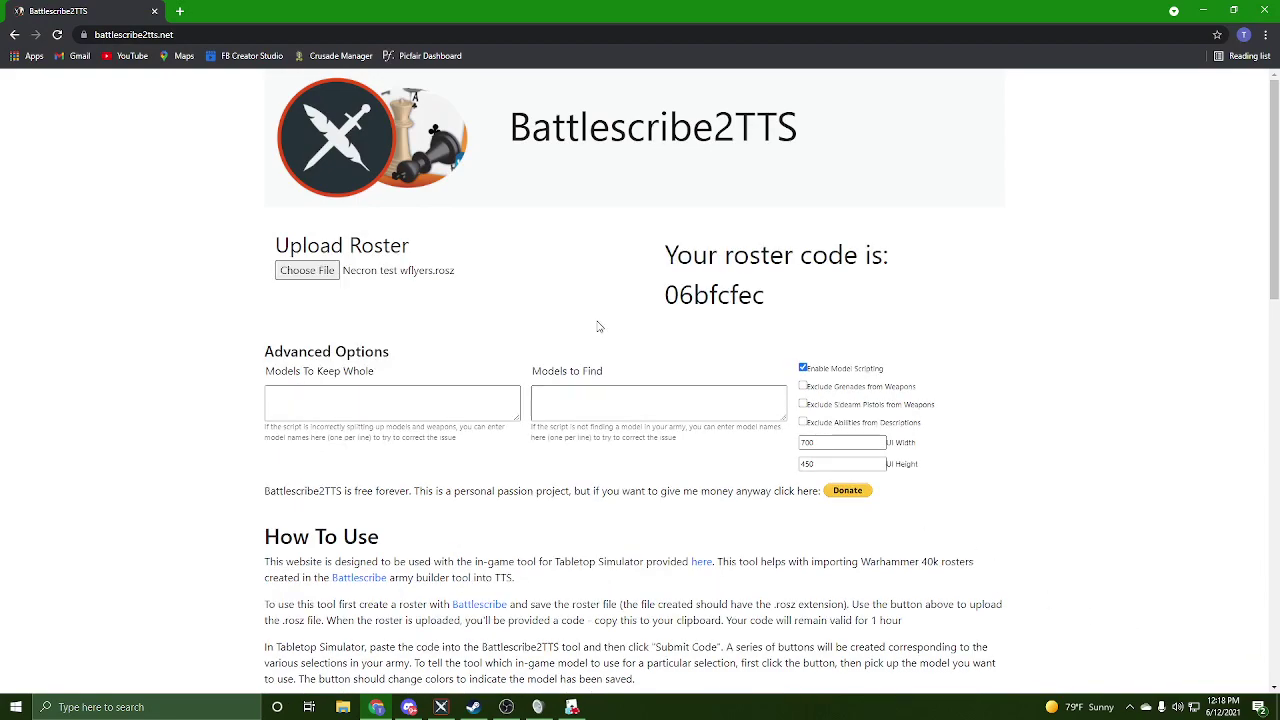
pyautogui.moveTo(668, 289); pyautogui.dragTo(883, 293)
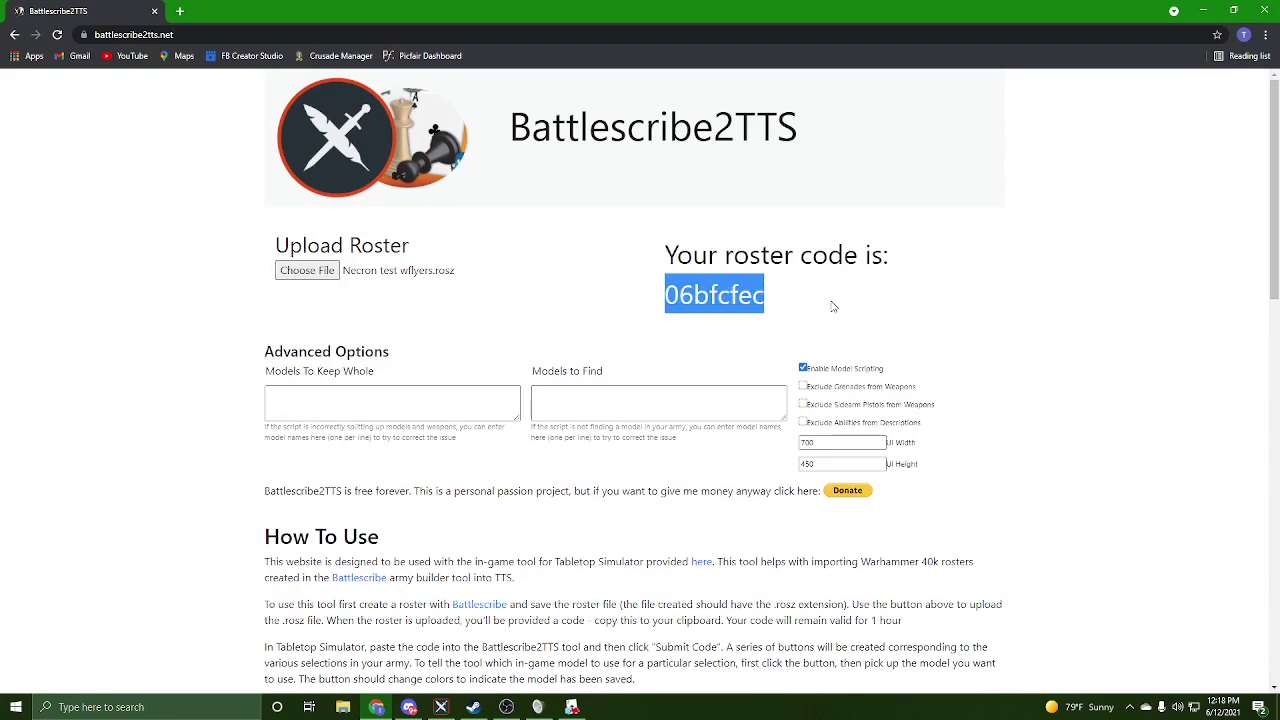
# Step: Return to Tabletop Simulator and submit the new roster code in the Battlescribe Army Creator
pyautogui.click(1203, 9)
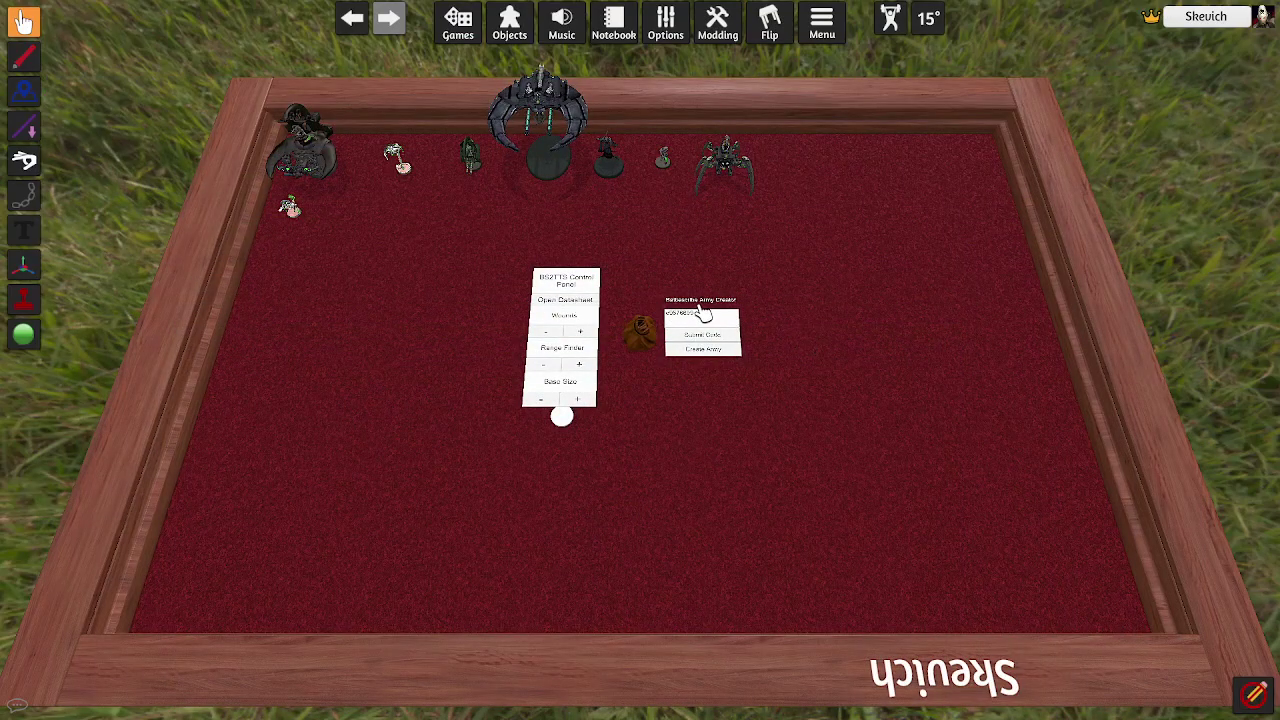
pyautogui.write('0b9dec')
pyautogui.click(724, 336)
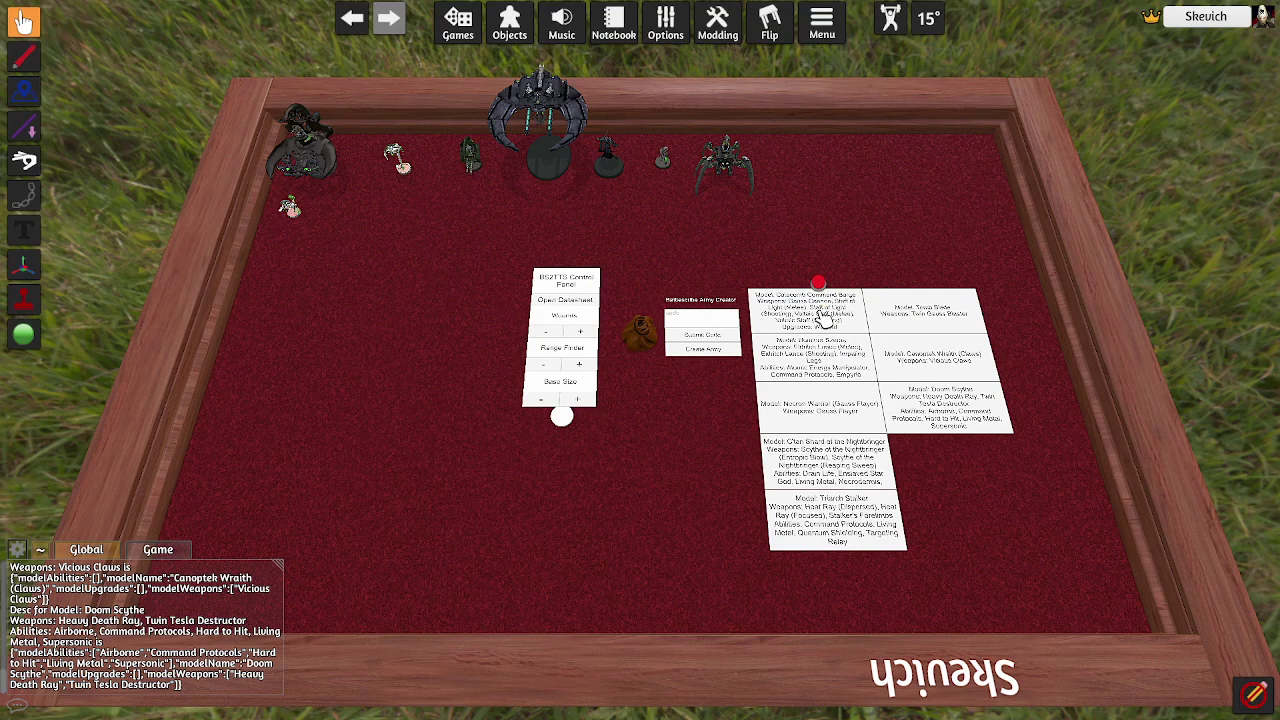
# Step: Assign the barge figure to the Catacomb Command Barge entry and the Illuminor Szeras figure to its entry
pyautogui.click(822, 318)
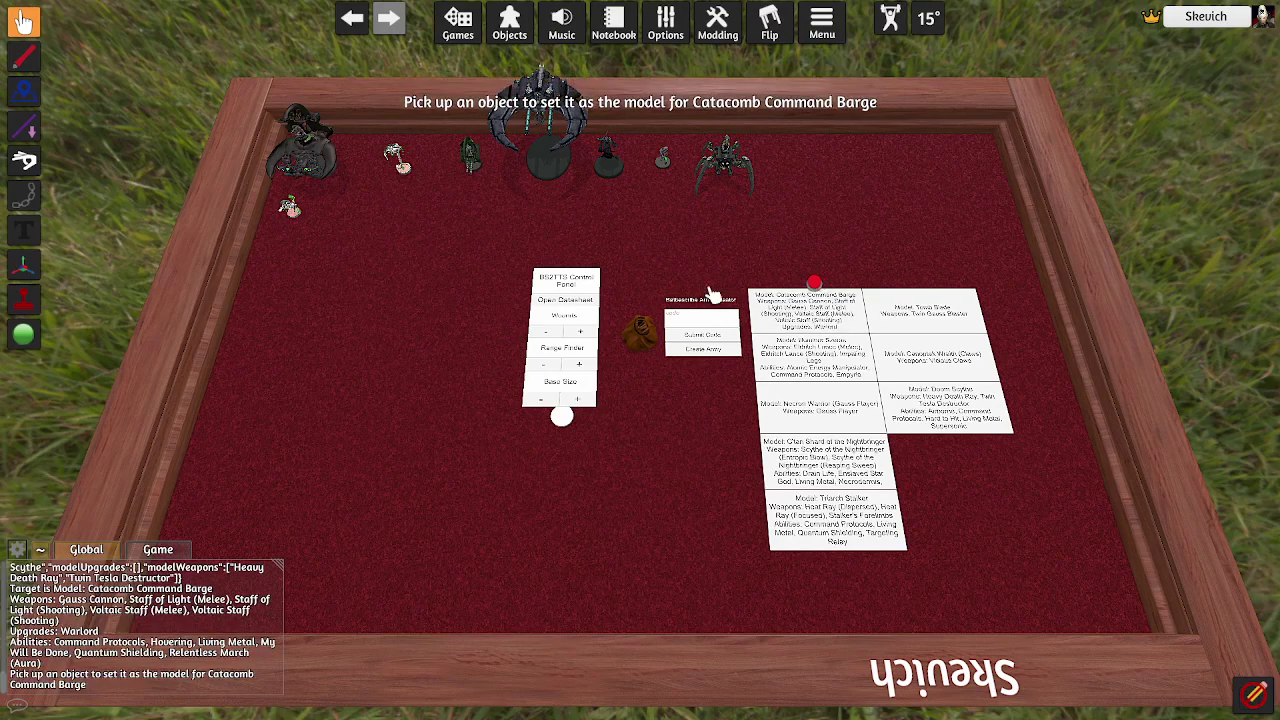
pyautogui.click(333, 172)
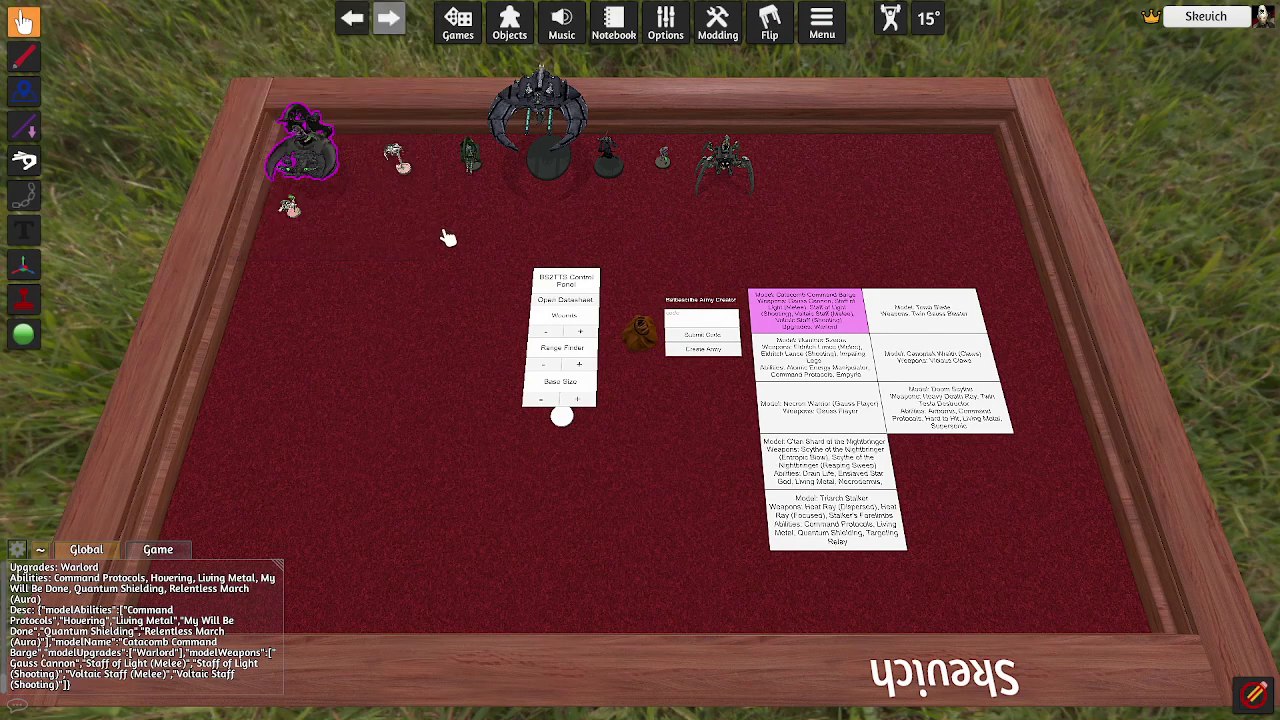
pyautogui.click(785, 368)
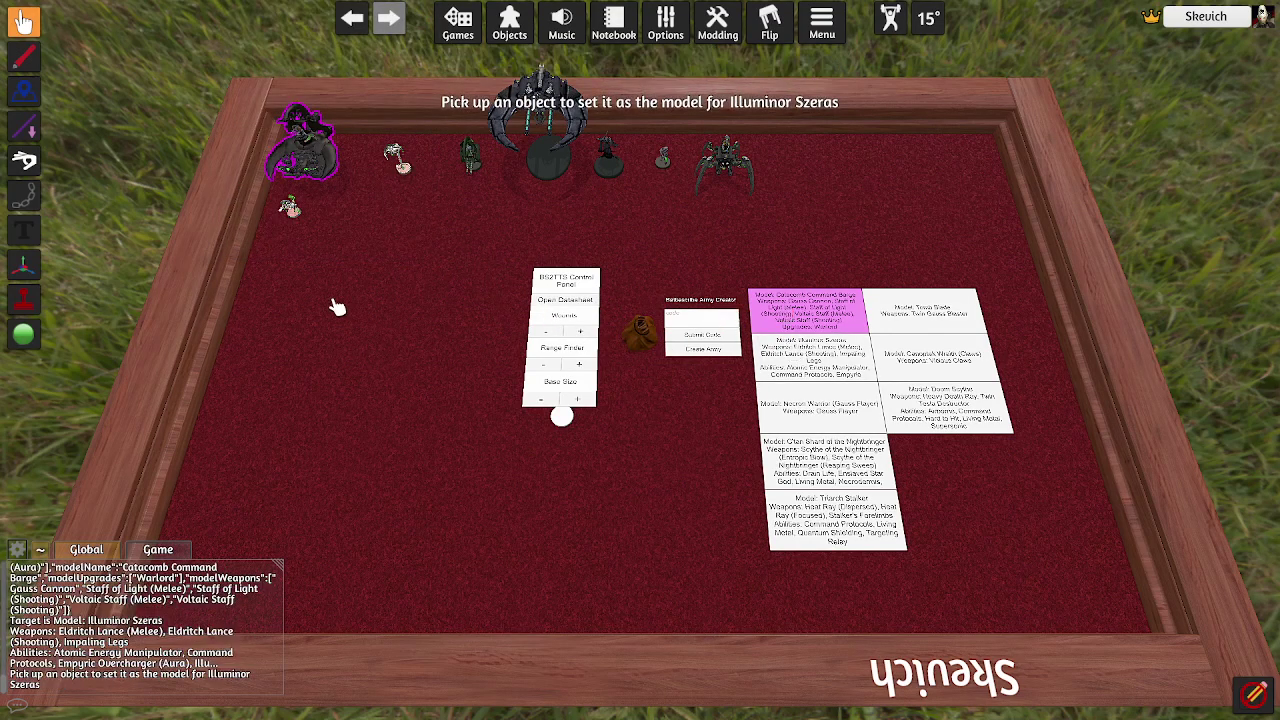
pyautogui.click(289, 207)
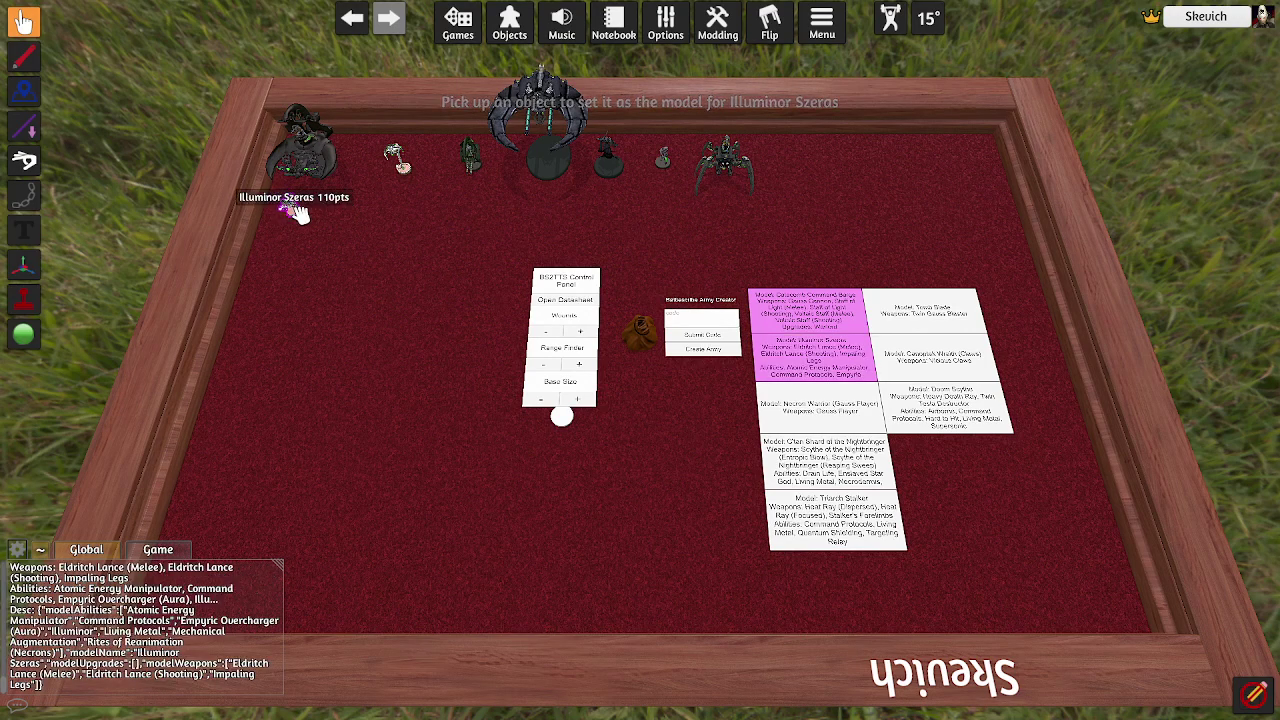
# Step: Assign the Warrior figure to Necron Warrior (Gauss Flayer) and the Nightbringer figure to C'tan Shard of the Nightbringer
pyautogui.click(845, 410)
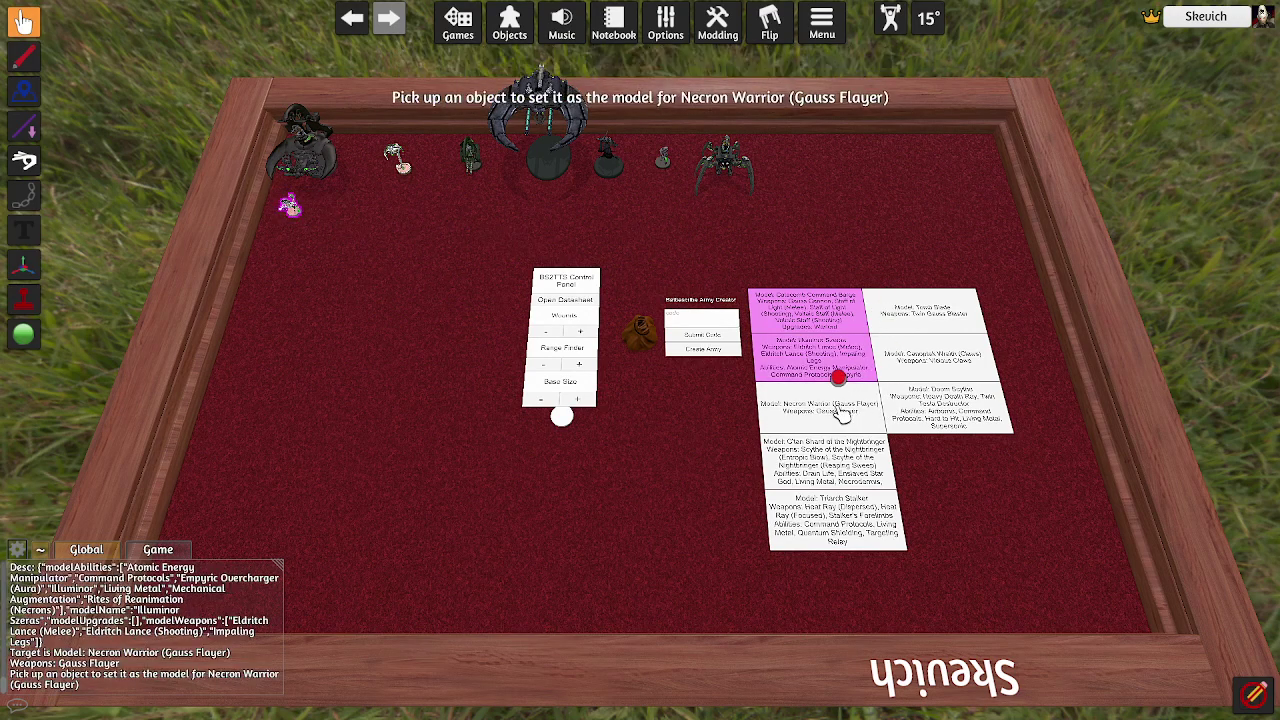
pyautogui.click(668, 163)
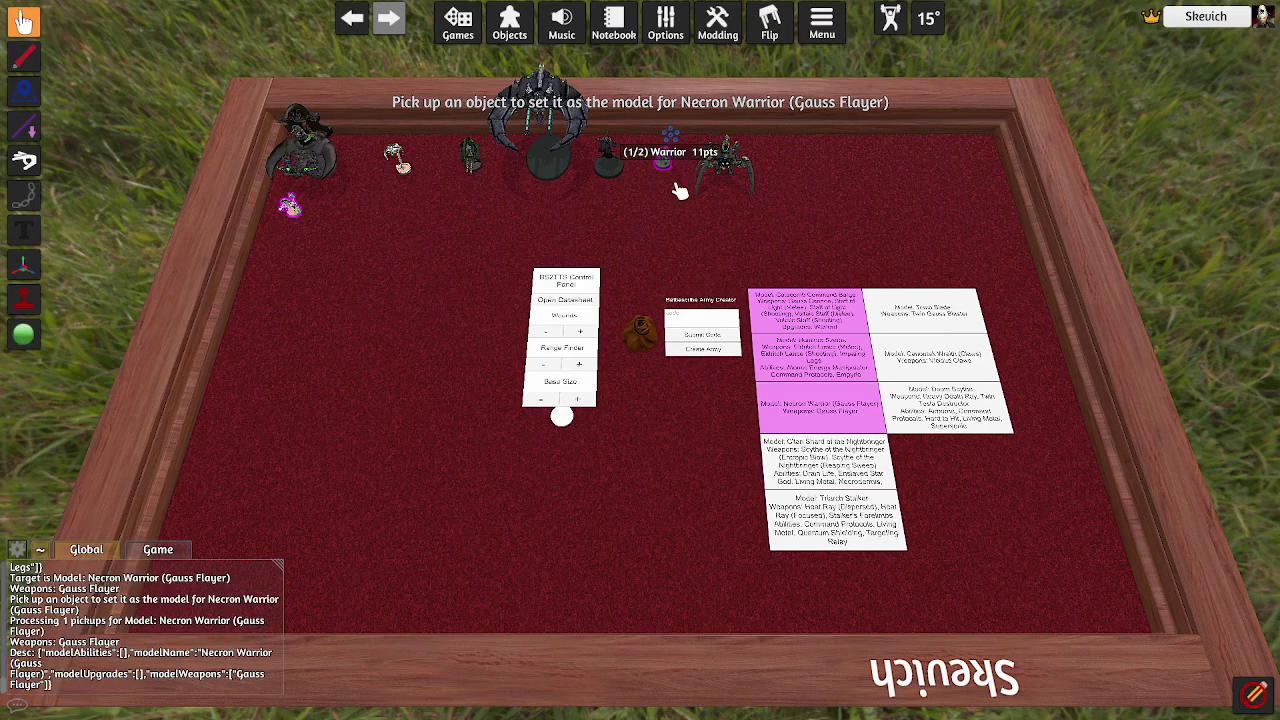
pyautogui.click(884, 462)
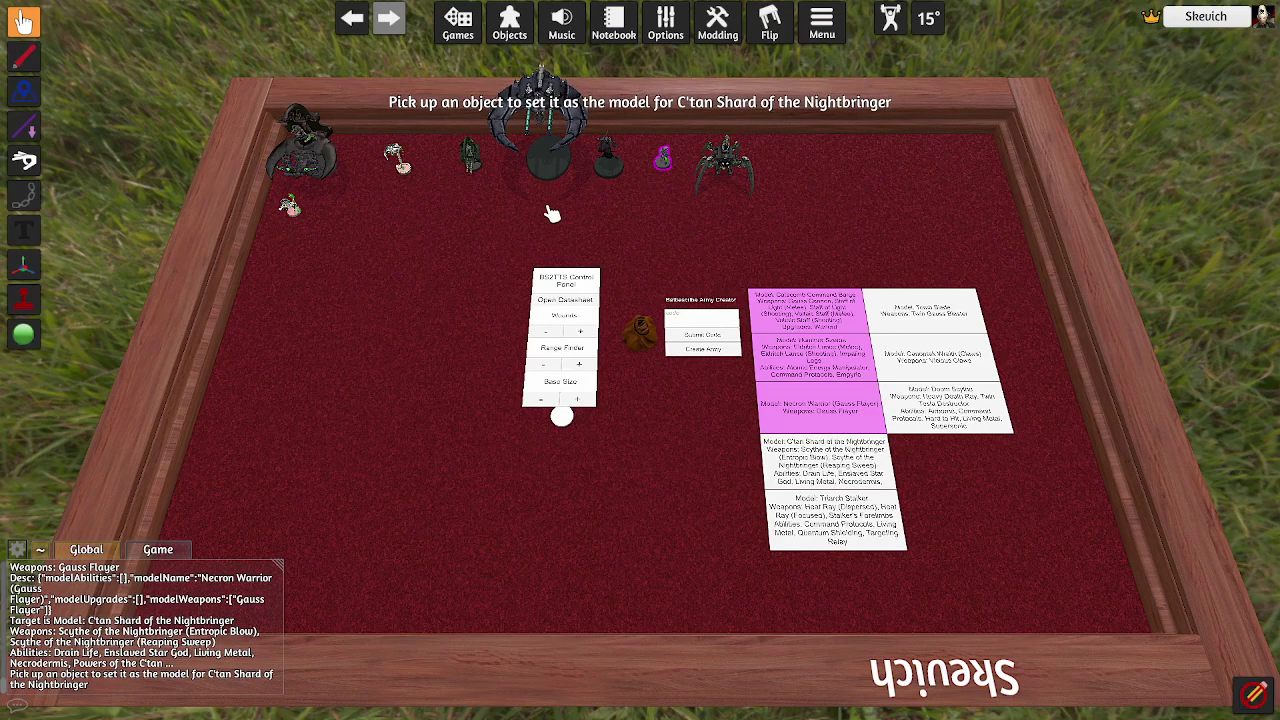
pyautogui.click(607, 170)
# Step: Assign the Triarch Stalker and Tomb Blade figures to their matching roster entries
pyautogui.click(846, 500)
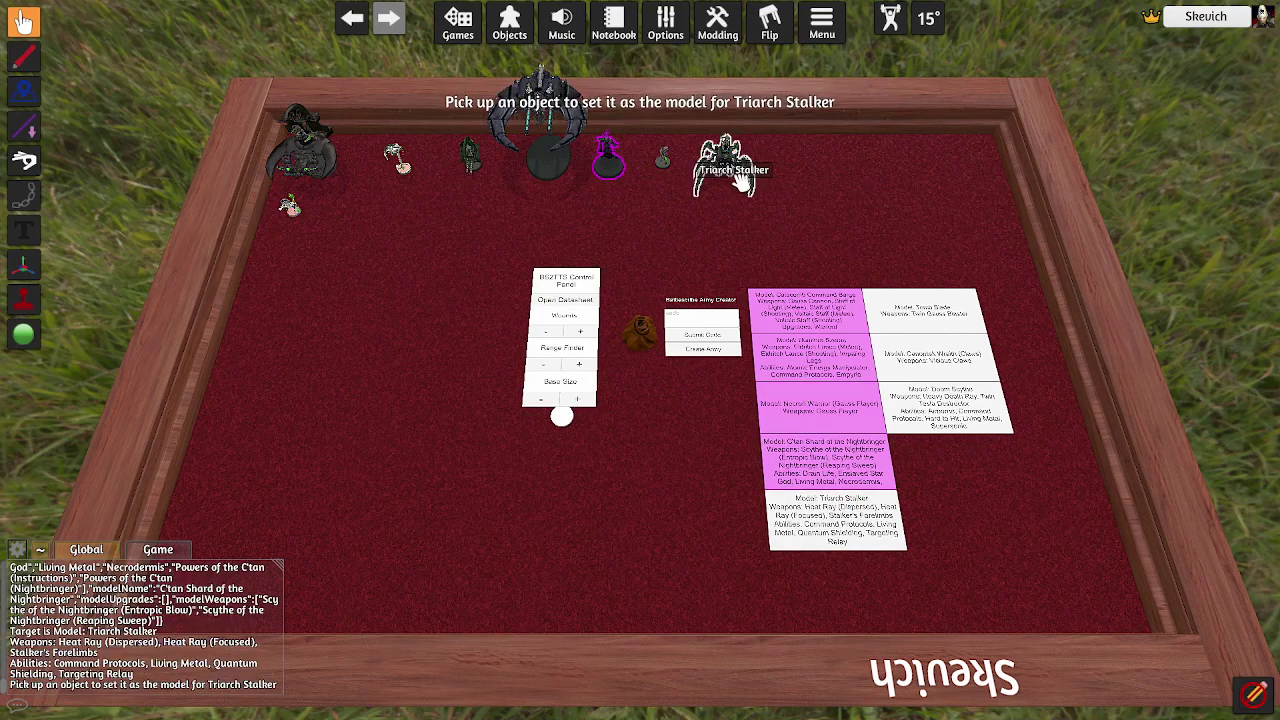
pyautogui.click(726, 165)
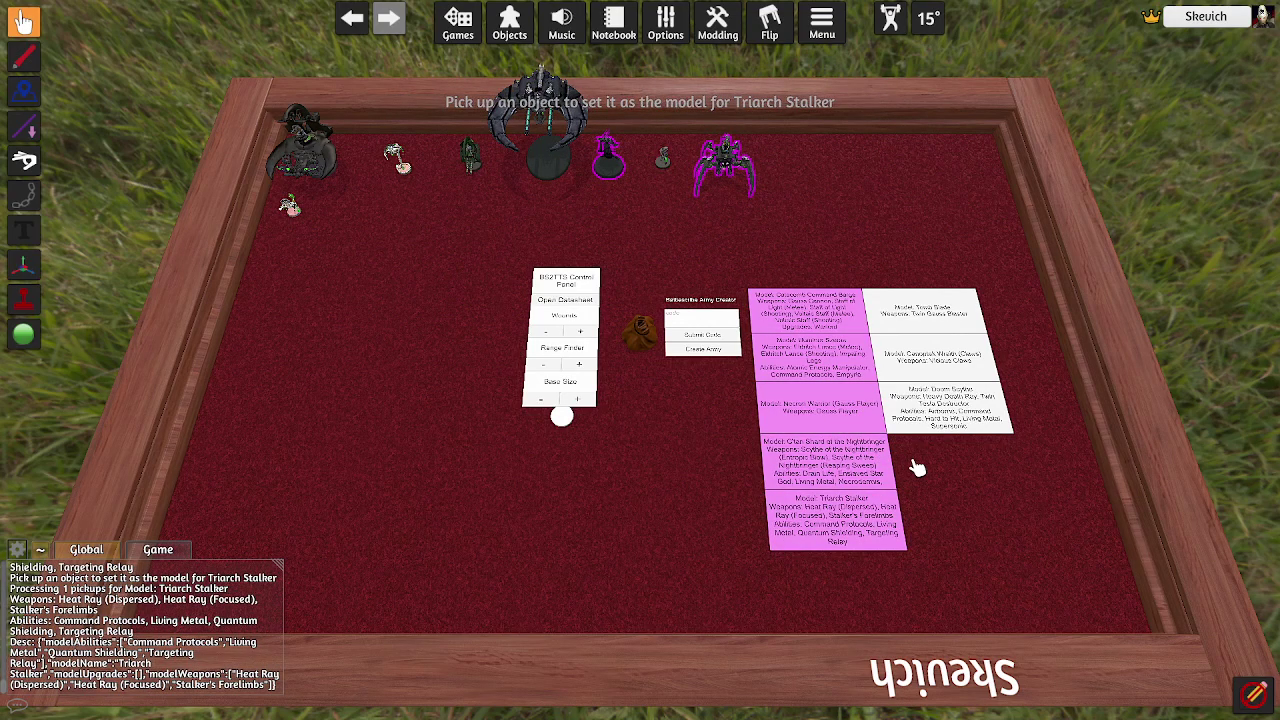
pyautogui.click(972, 328)
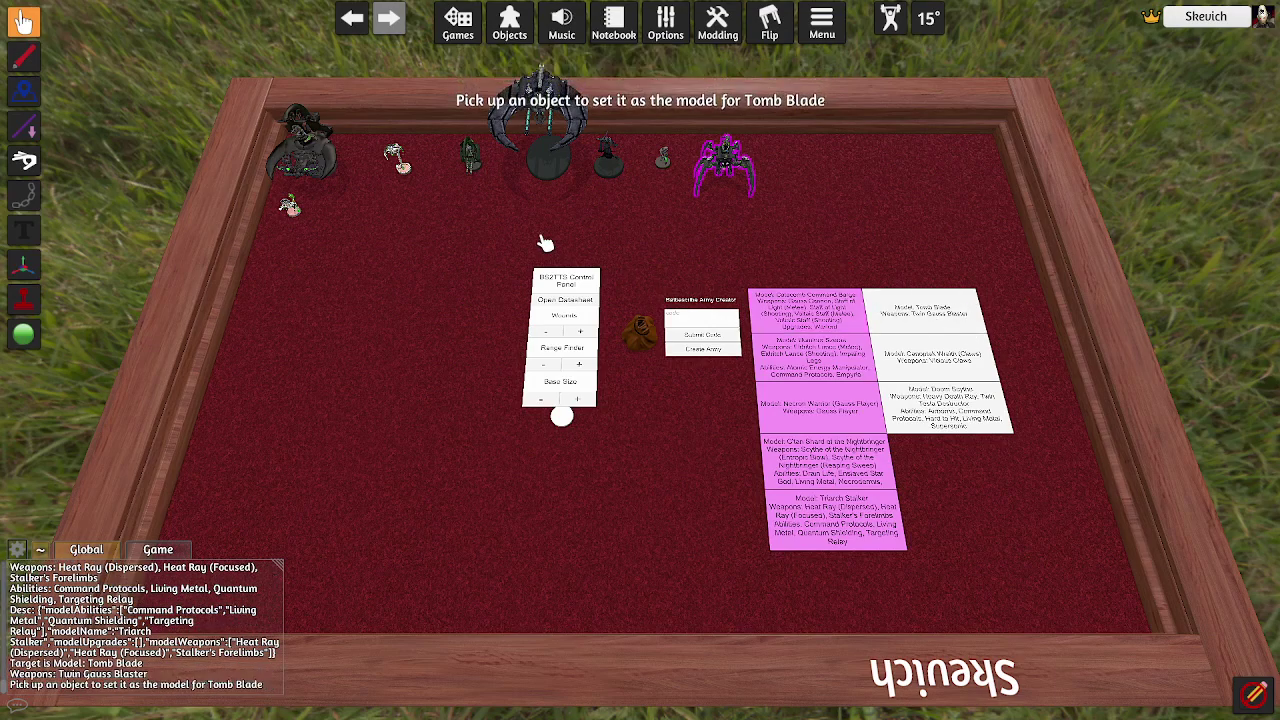
pyautogui.click(471, 153)
# Step: Assign the Wraith figure to Canoptek Wraith (Claws) and the Doom Scythe figure to the Doom Scythe entry
pyautogui.click(966, 366)
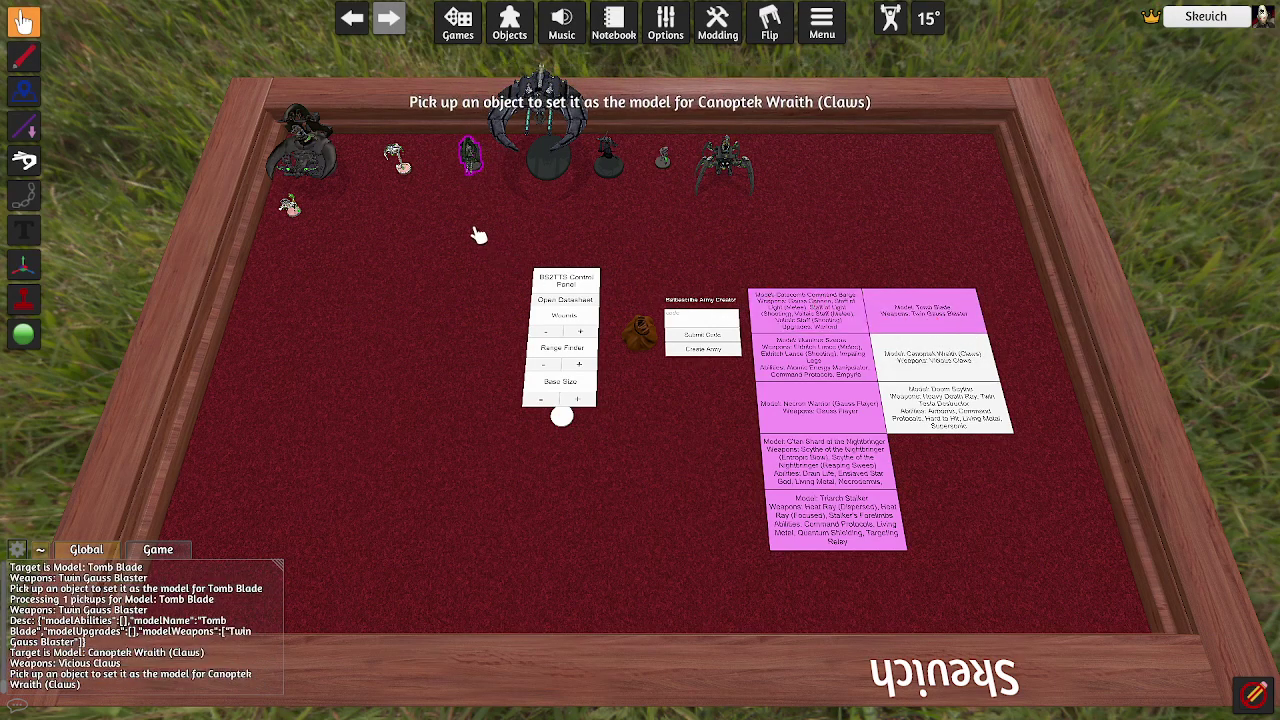
pyautogui.click(394, 156)
pyautogui.click(962, 410)
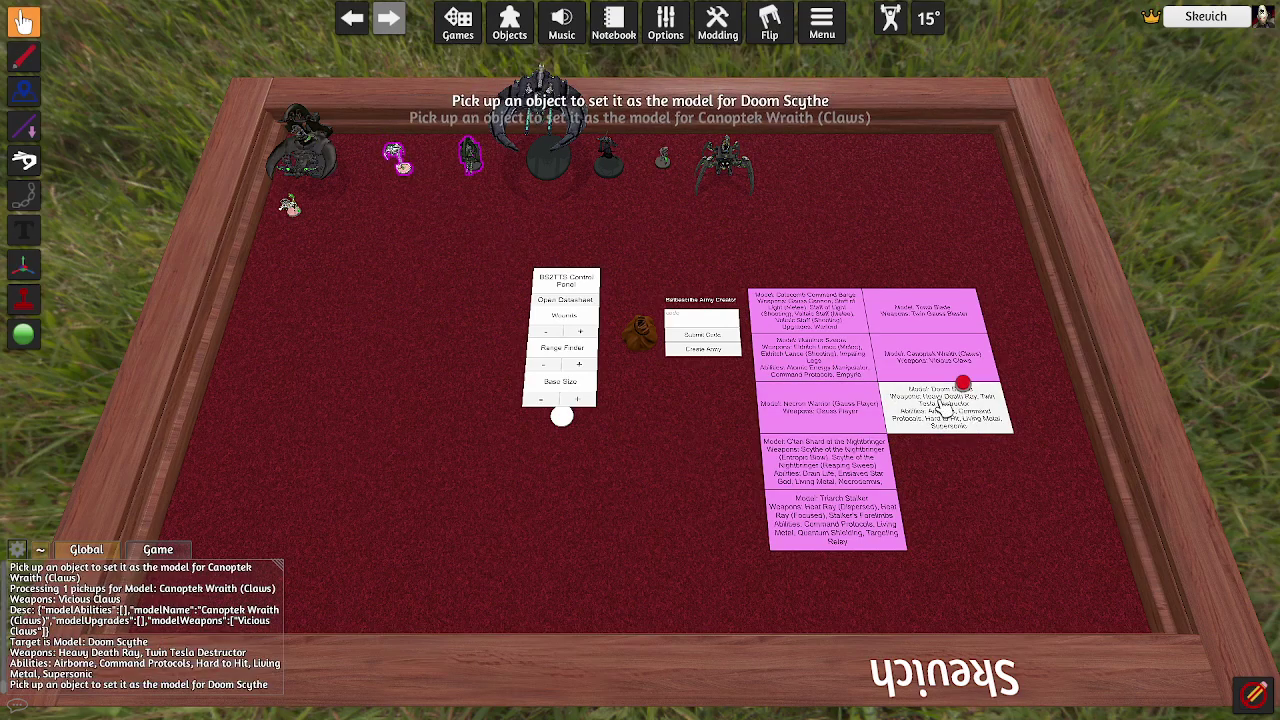
pyautogui.click(546, 160)
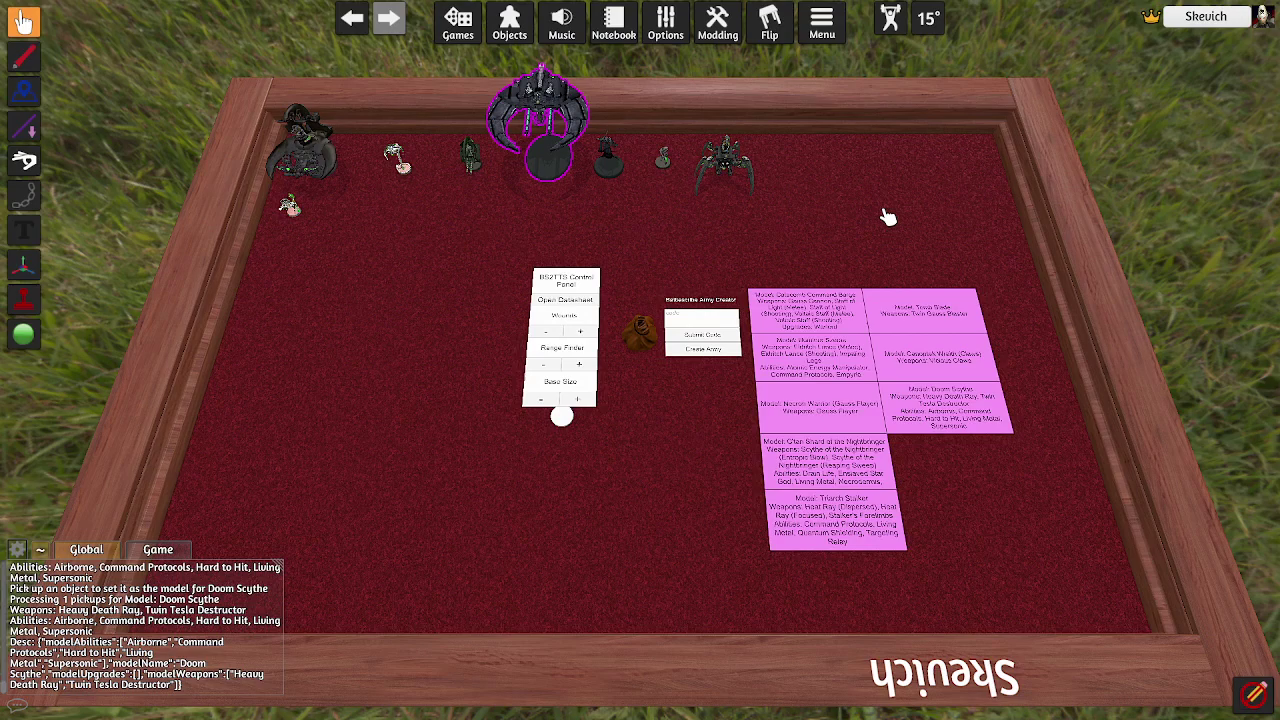
# Step: Create the army from the assigned models and delete the Battlescribe Army Creator from the table
pyautogui.click(726, 352)
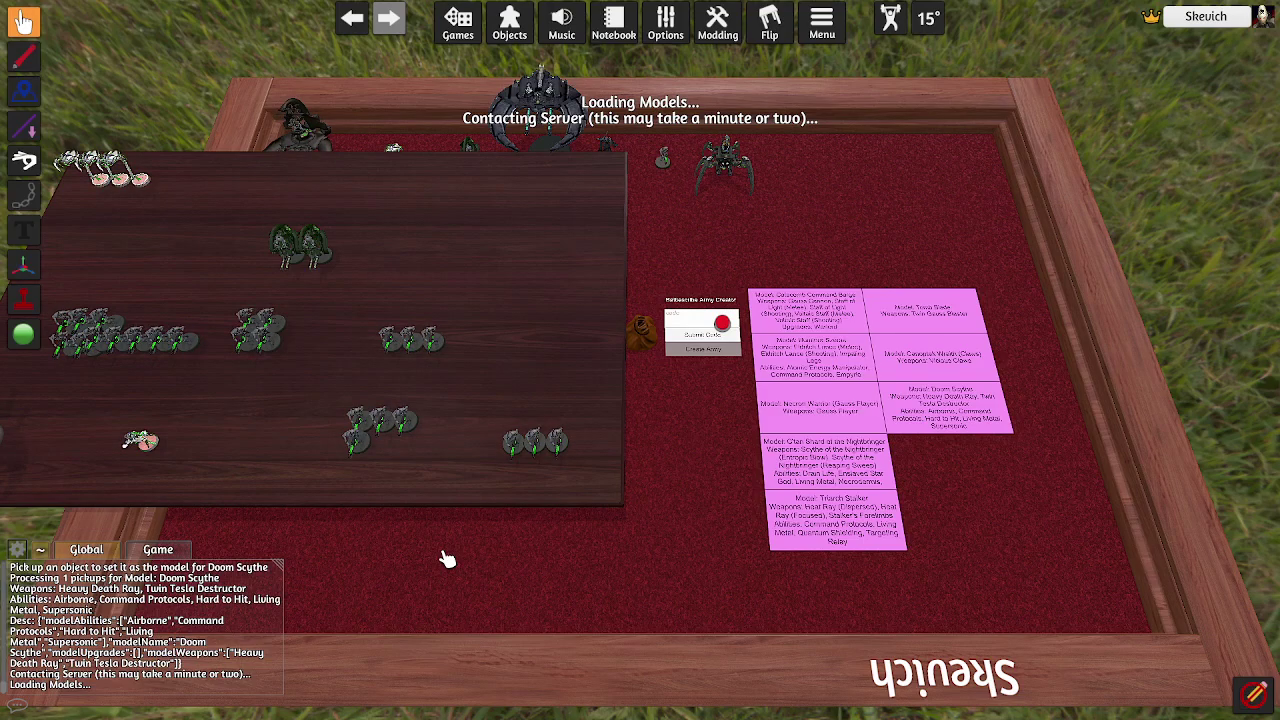
pyautogui.press('e')
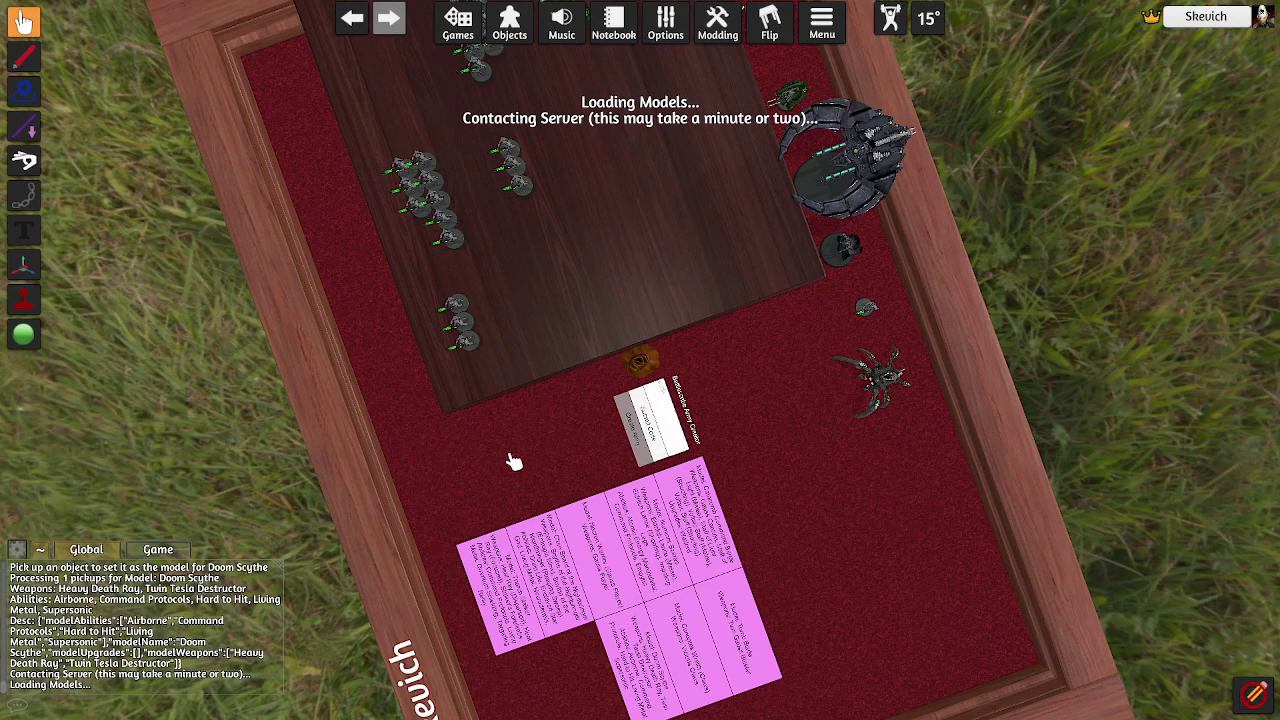
pyautogui.rightClick(412, 626)
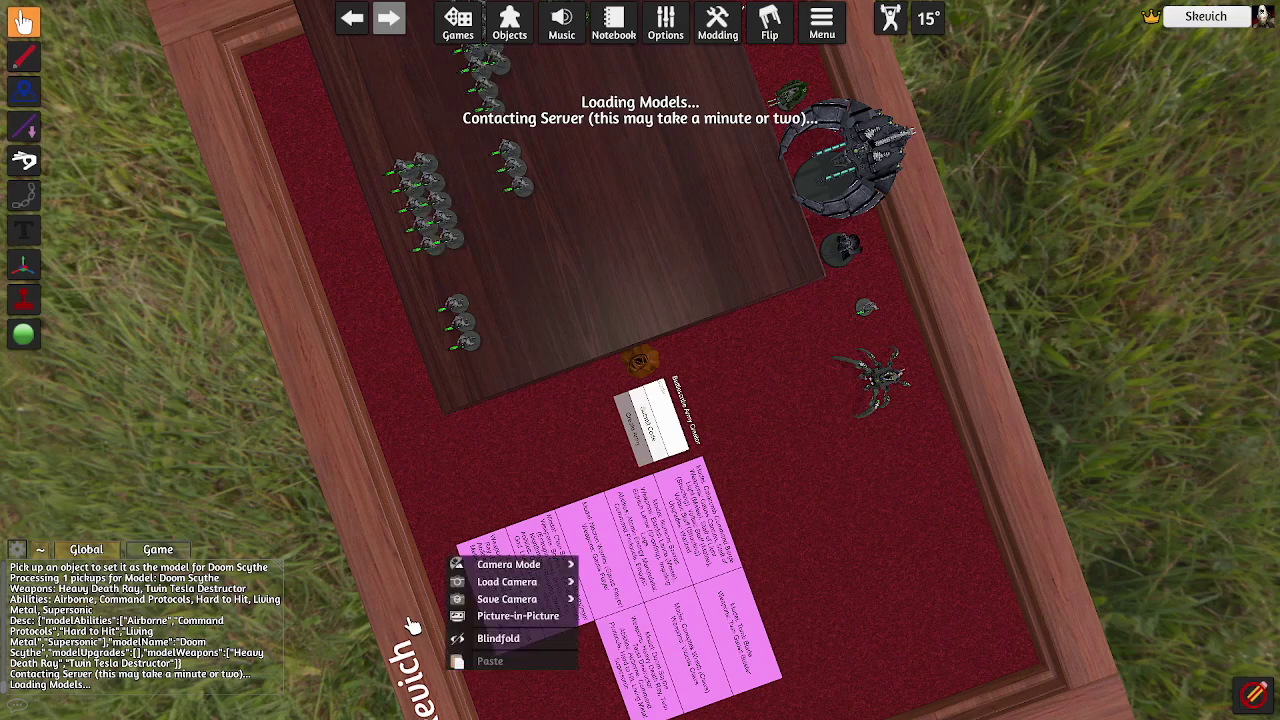
pyautogui.click(418, 530)
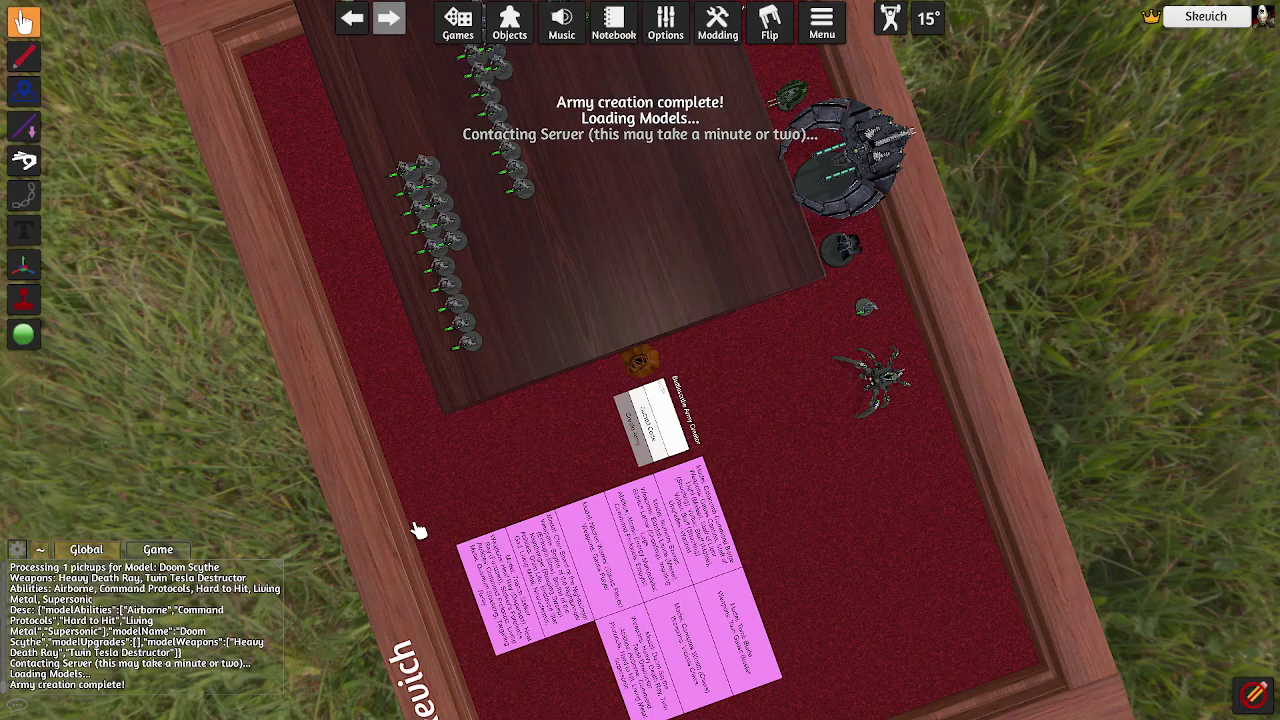
pyautogui.press('space')
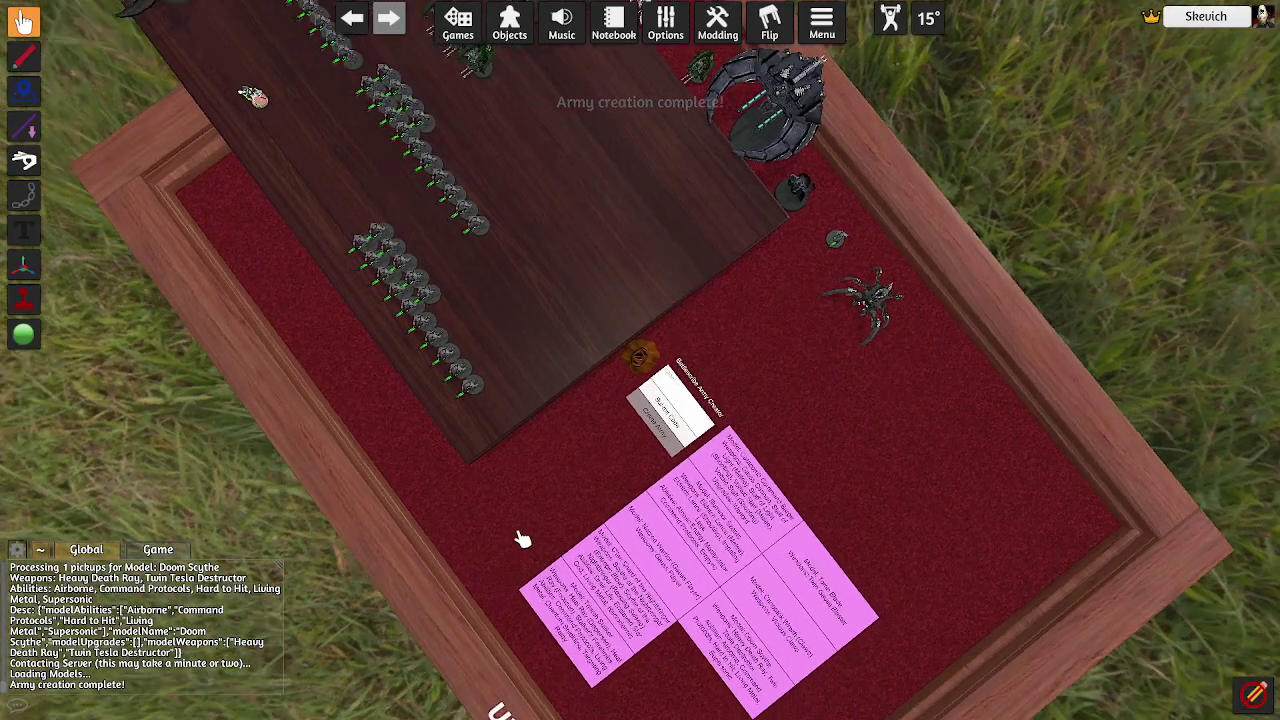
pyautogui.scroll(3, 703, 412)
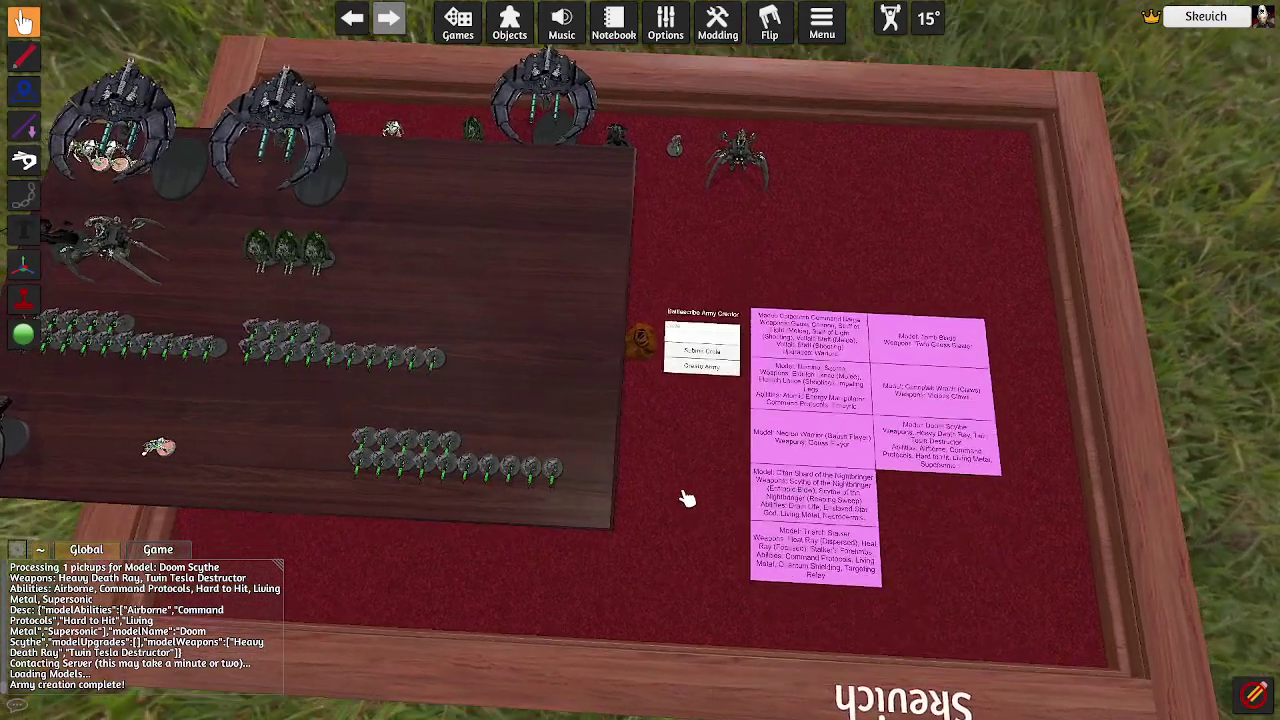
pyautogui.rightClick(645, 350)
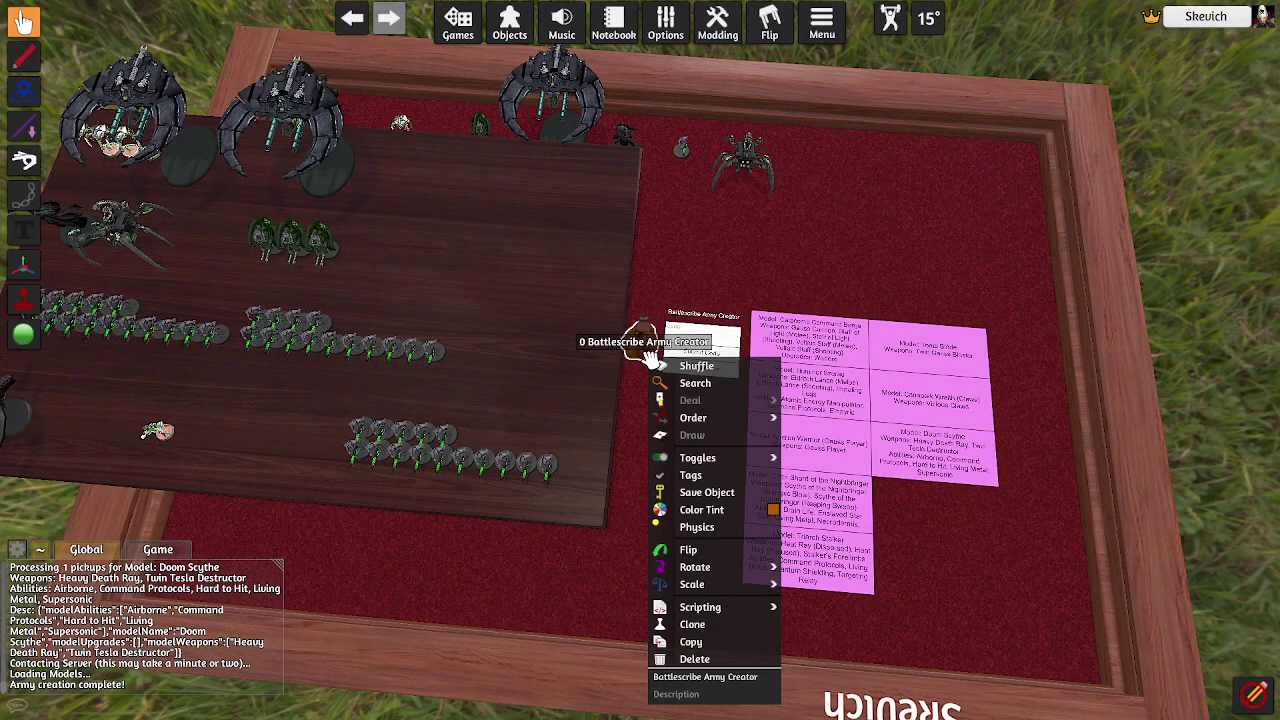
pyautogui.click(694, 659)
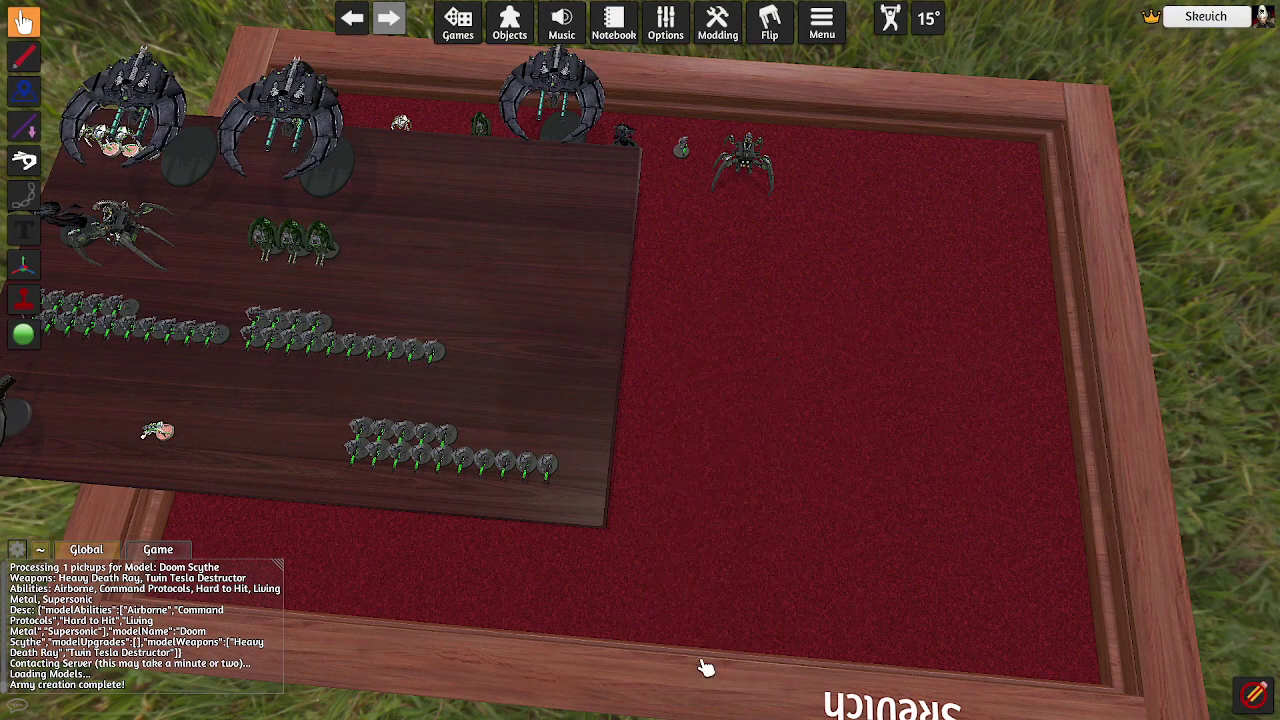
# Step: Move the three Necron Warrior squads off the wooden board and line them up in rows on the red mat
pyautogui.moveTo(655, 537); pyautogui.dragTo(342, 425)
pyautogui.moveTo(350, 440); pyautogui.dragTo(872, 594)
pyautogui.press('a')
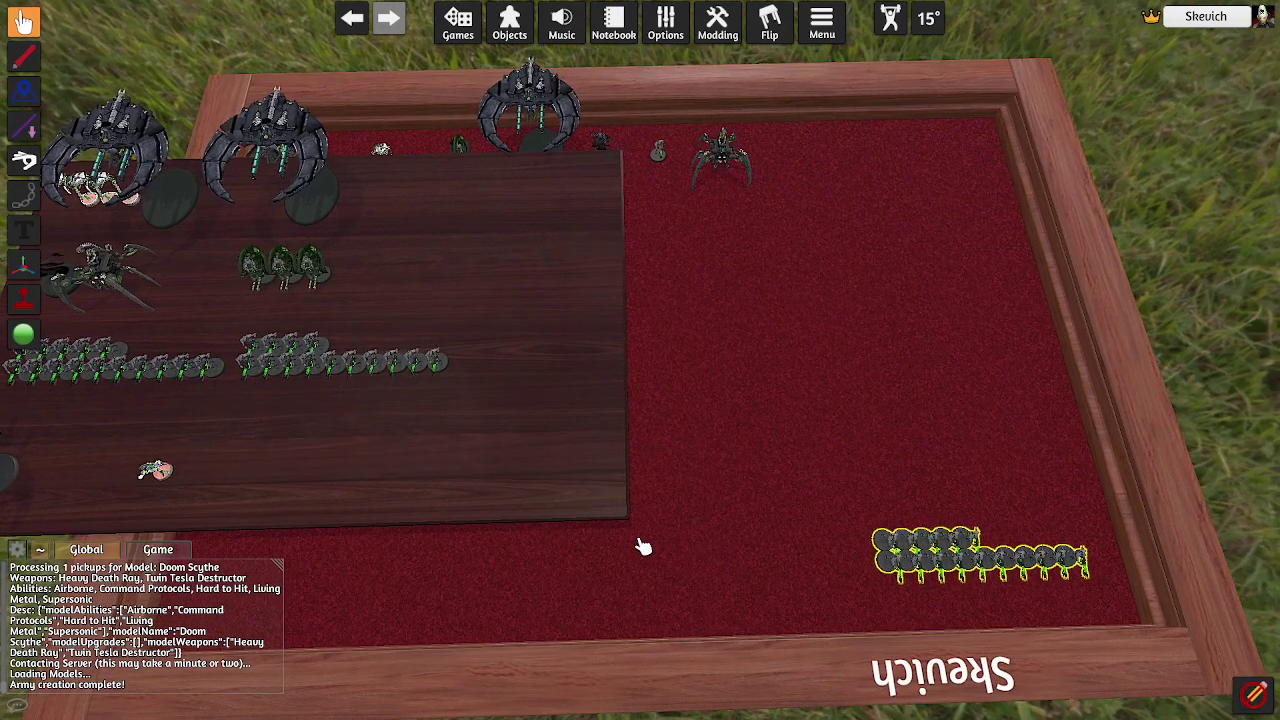
pyautogui.press('a')
pyautogui.moveTo(437, 334); pyautogui.dragTo(1110, 447)
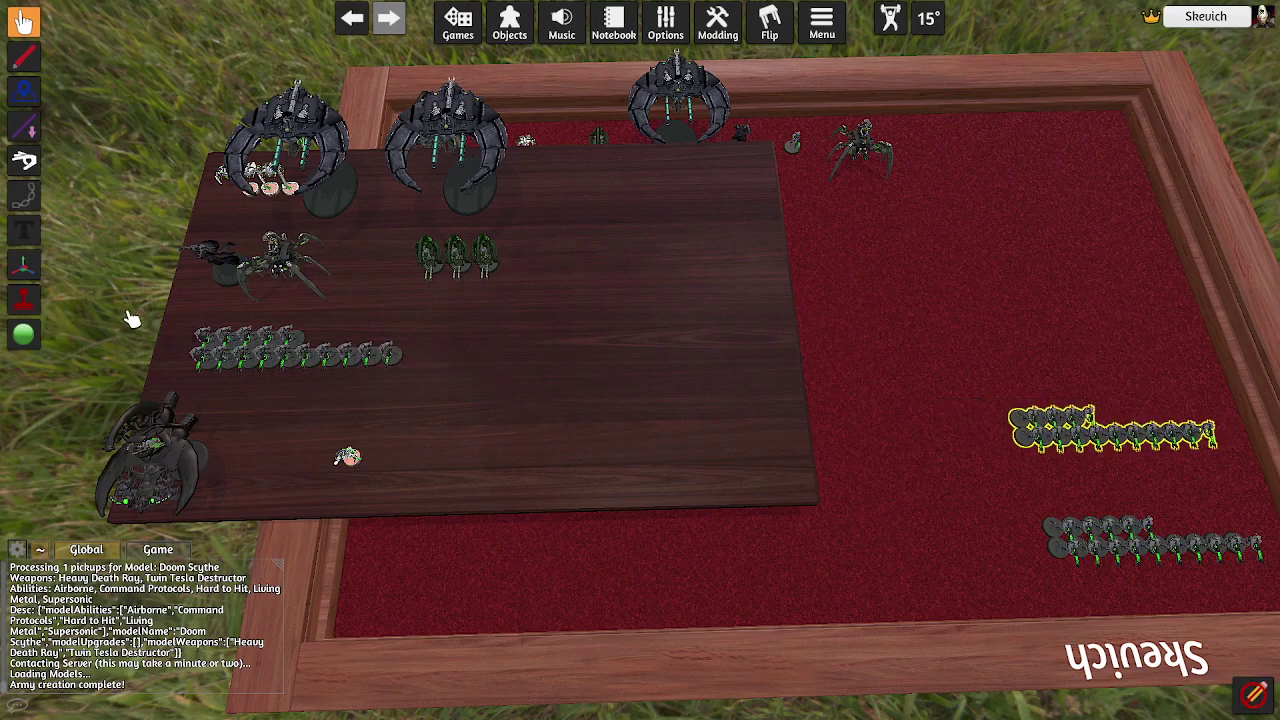
pyautogui.moveTo(137, 314); pyautogui.dragTo(500, 414)
pyautogui.moveTo(400, 366); pyautogui.dragTo(1120, 363)
# Step: Move the Catacomb Command Barge, Nightbringer, Triarch Stalker, Tomb Blades and Illuminor Szeras from the wooden board onto the red mat beside the Warriors
pyautogui.moveTo(104, 430); pyautogui.dragTo(268, 507)
pyautogui.moveTo(566, 600); pyautogui.dragTo(929, 537)
pyautogui.moveTo(200, 263); pyautogui.dragTo(740, 555)
pyautogui.moveTo(257, 266); pyautogui.dragTo(868, 418)
pyautogui.moveTo(455, 258); pyautogui.dragTo(896, 348)
pyautogui.moveTo(345, 457); pyautogui.dragTo(997, 520)
# Step: Move the two Doom Scythes and the three Canoptek Wraiths off the wooden board onto the red mat
pyautogui.moveTo(327, 264); pyautogui.dragTo(505, 205)
pyautogui.moveTo(335, 200); pyautogui.dragTo(1108, 275)
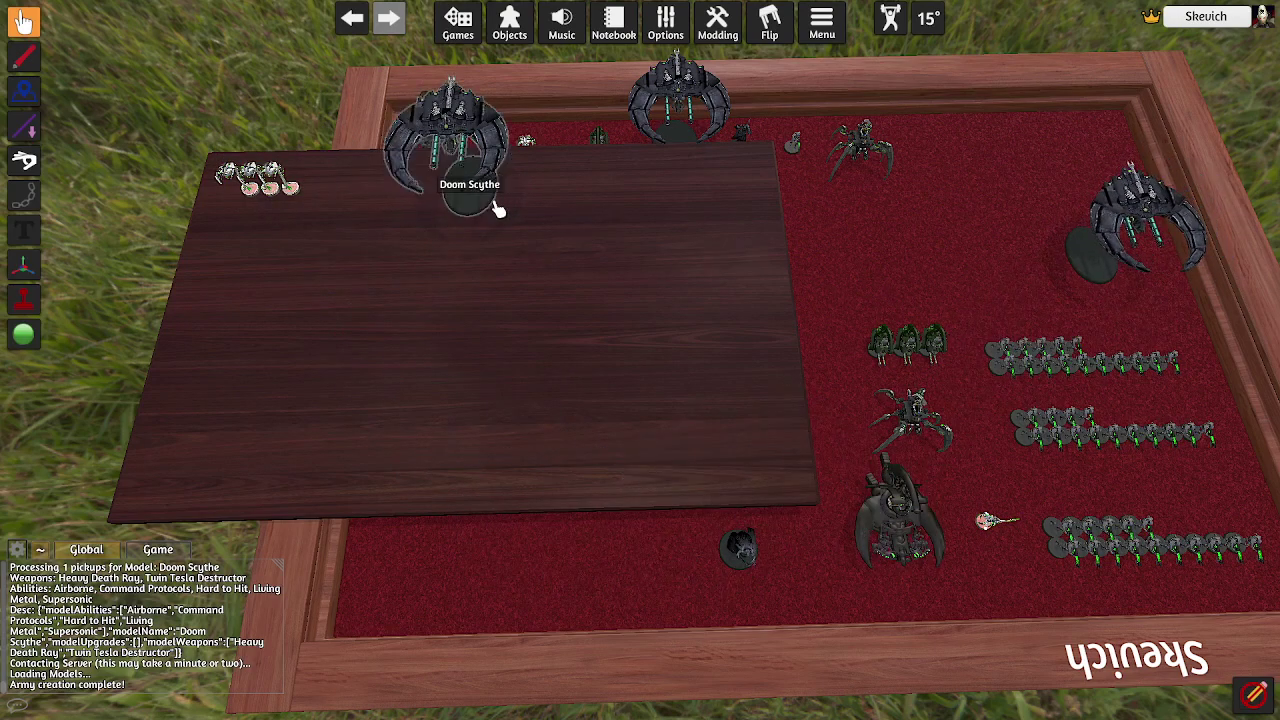
pyautogui.moveTo(520, 209); pyautogui.dragTo(960, 275)
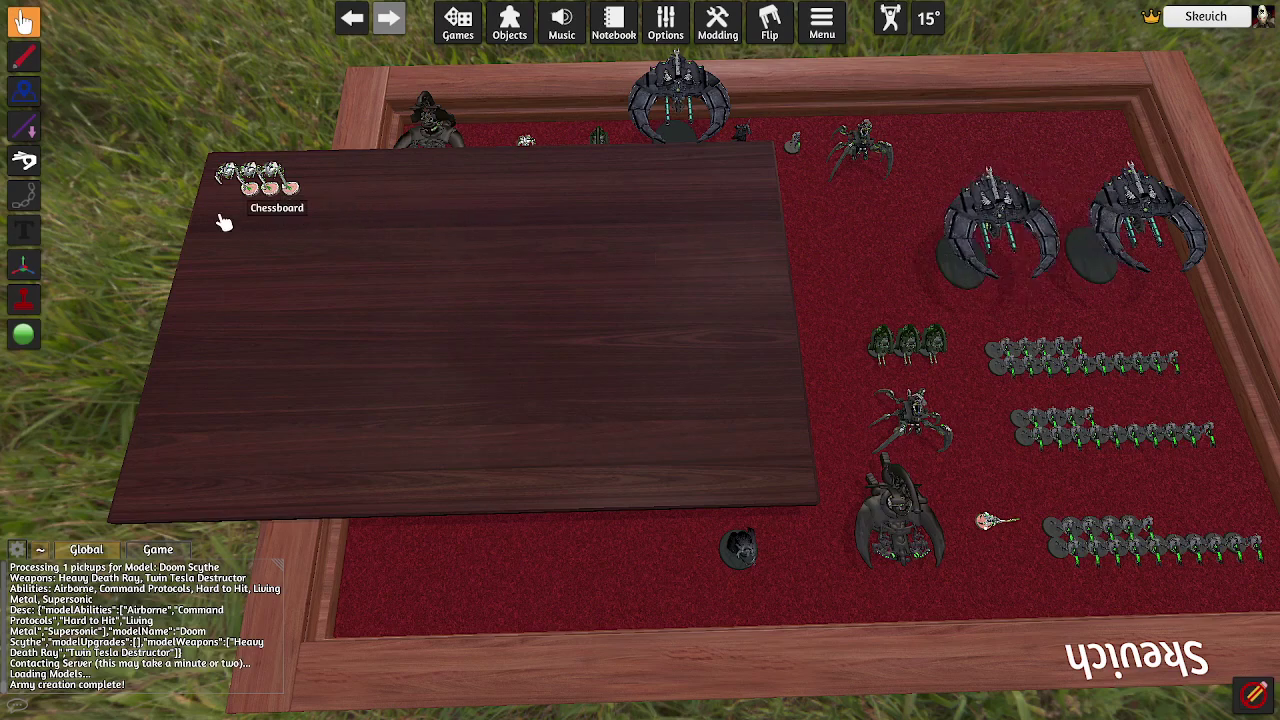
pyautogui.moveTo(384, 252); pyautogui.dragTo(200, 140)
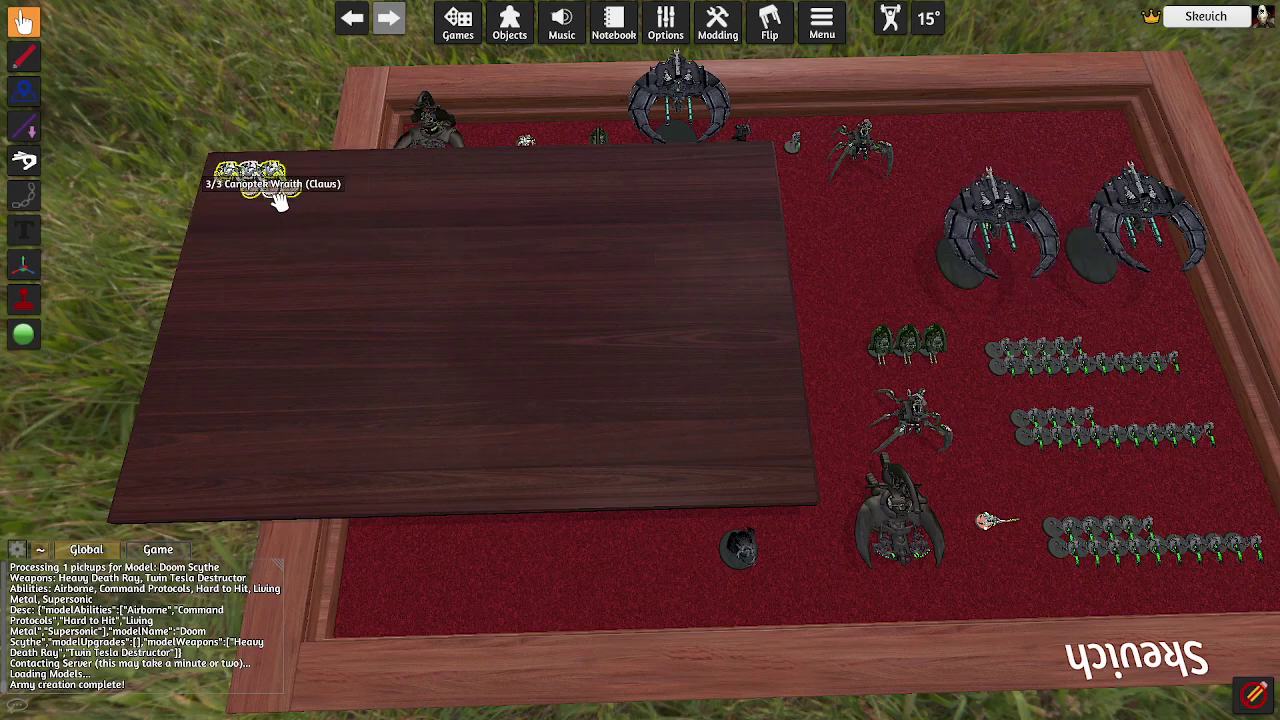
pyautogui.moveTo(280, 200); pyautogui.dragTo(668, 585)
# Step: Clear the table by deleting the wooden Chessboard, the leftover source models and the BS2TTS Control Panel
pyautogui.rightClick(443, 363)
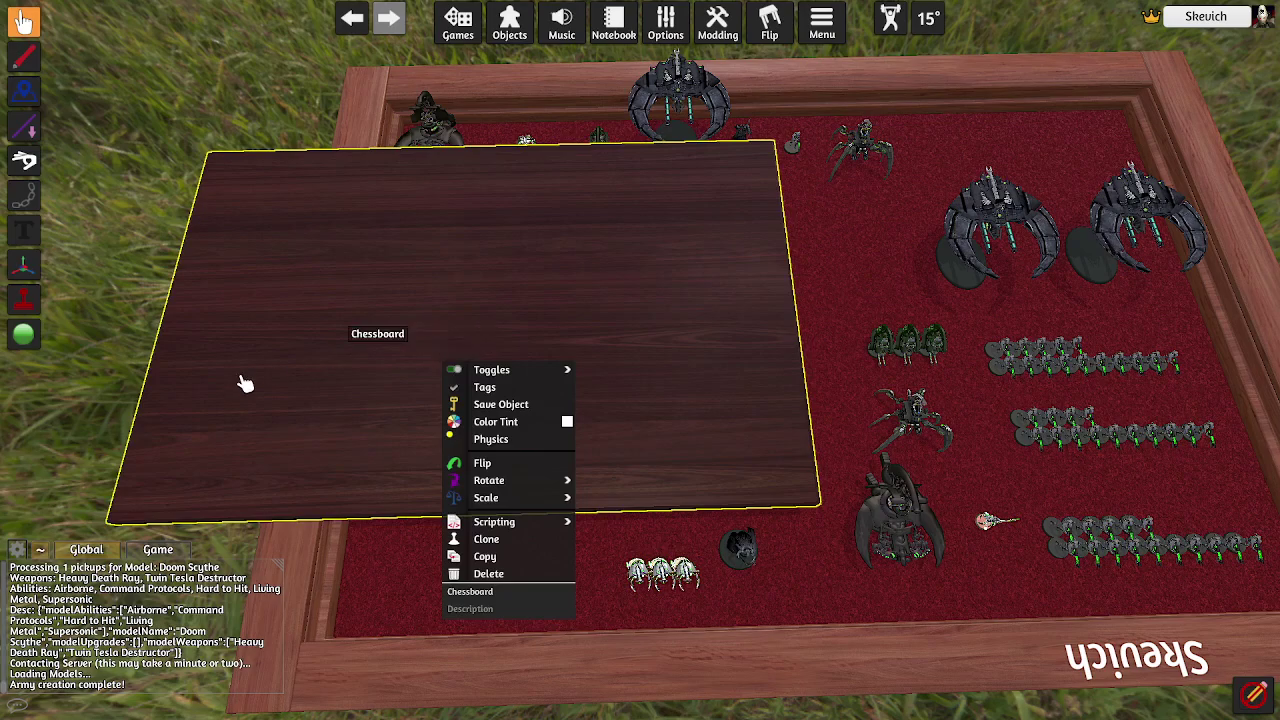
pyautogui.click(515, 575)
pyautogui.moveTo(340, 43); pyautogui.dragTo(894, 243)
pyautogui.press('Delete')
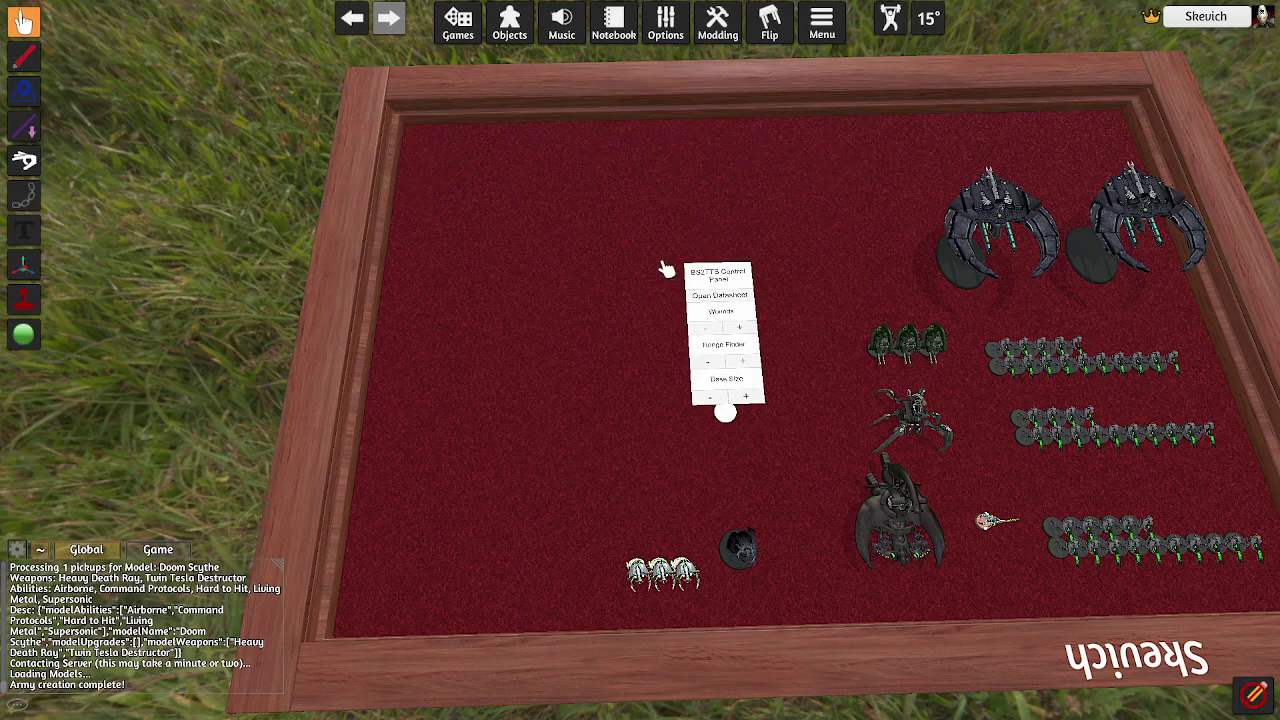
pyautogui.rightClick(725, 413)
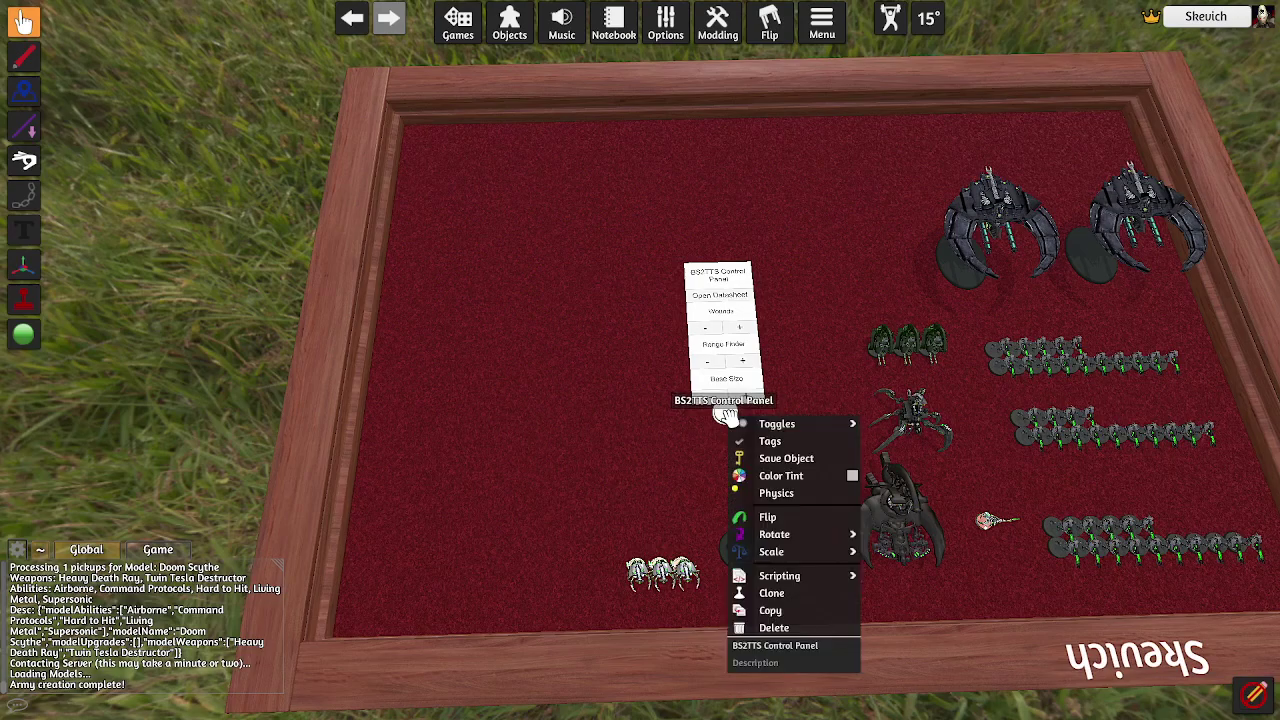
pyautogui.click(765, 611)
# Step: Inspect the stats and weapons shown for a Necron Warrior and the Catacomb Command Barge
pyautogui.press('d')
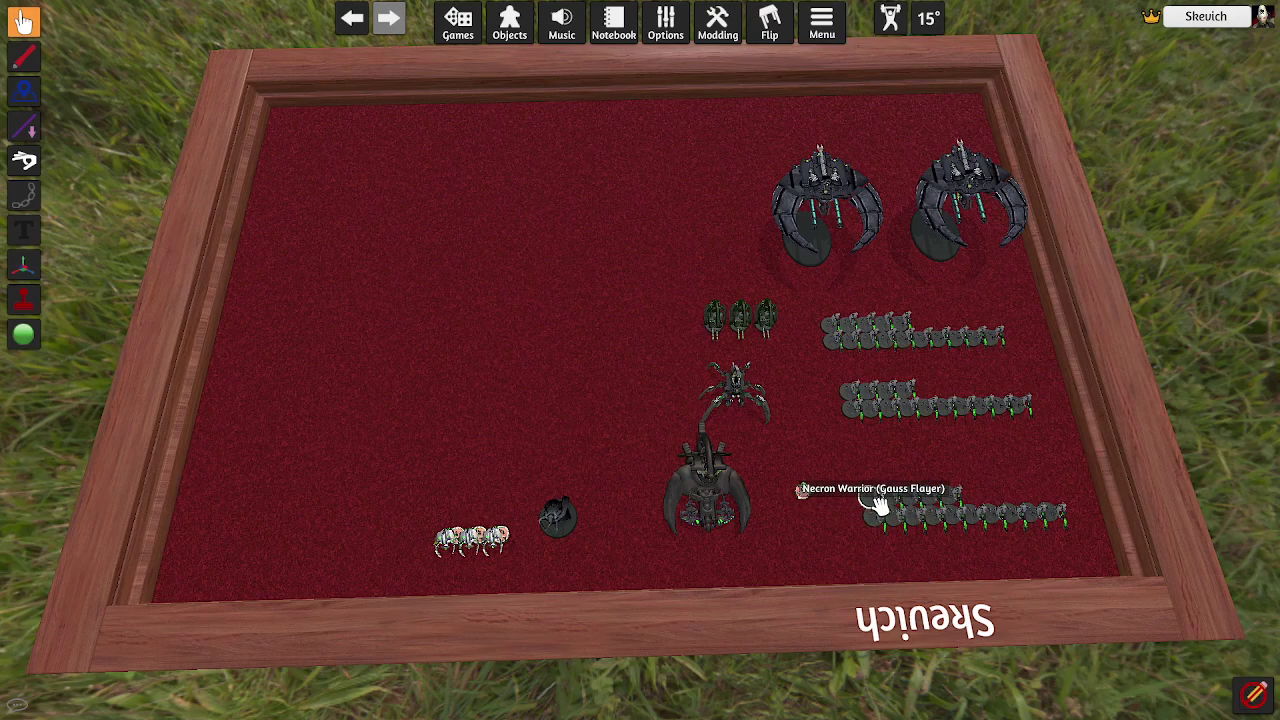
pyautogui.moveTo(875, 505)
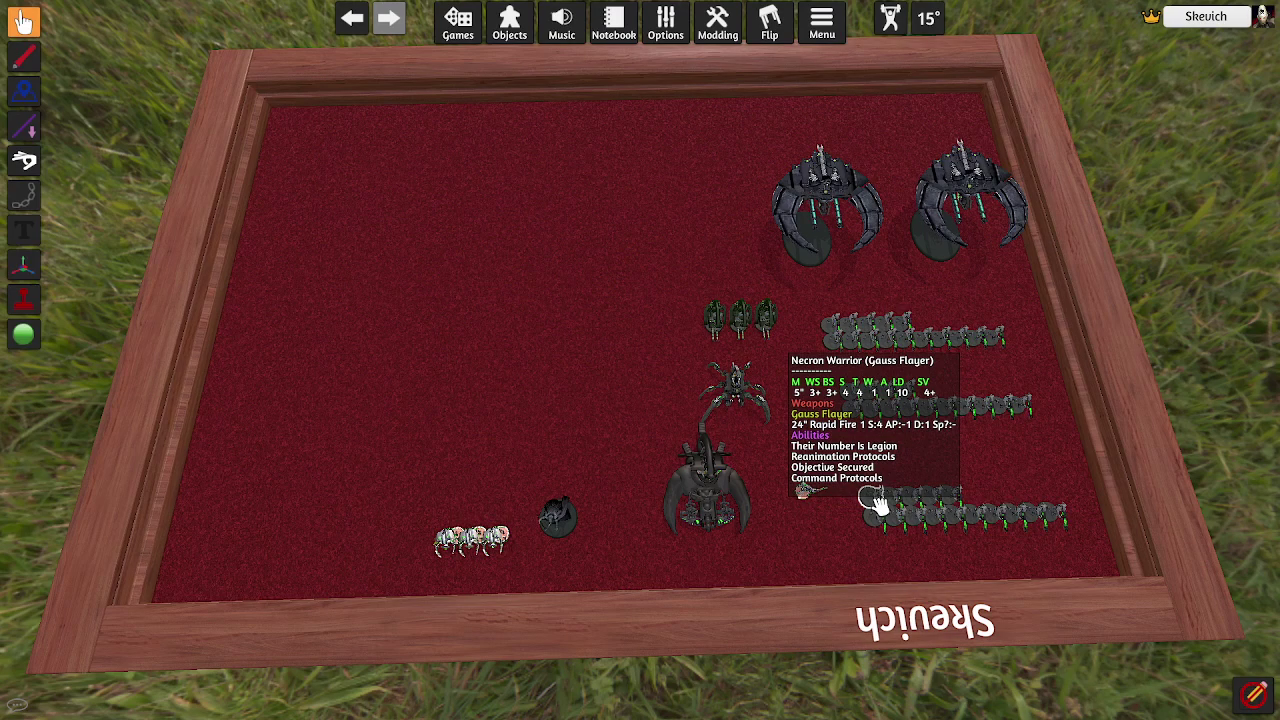
pyautogui.moveTo(718, 508)
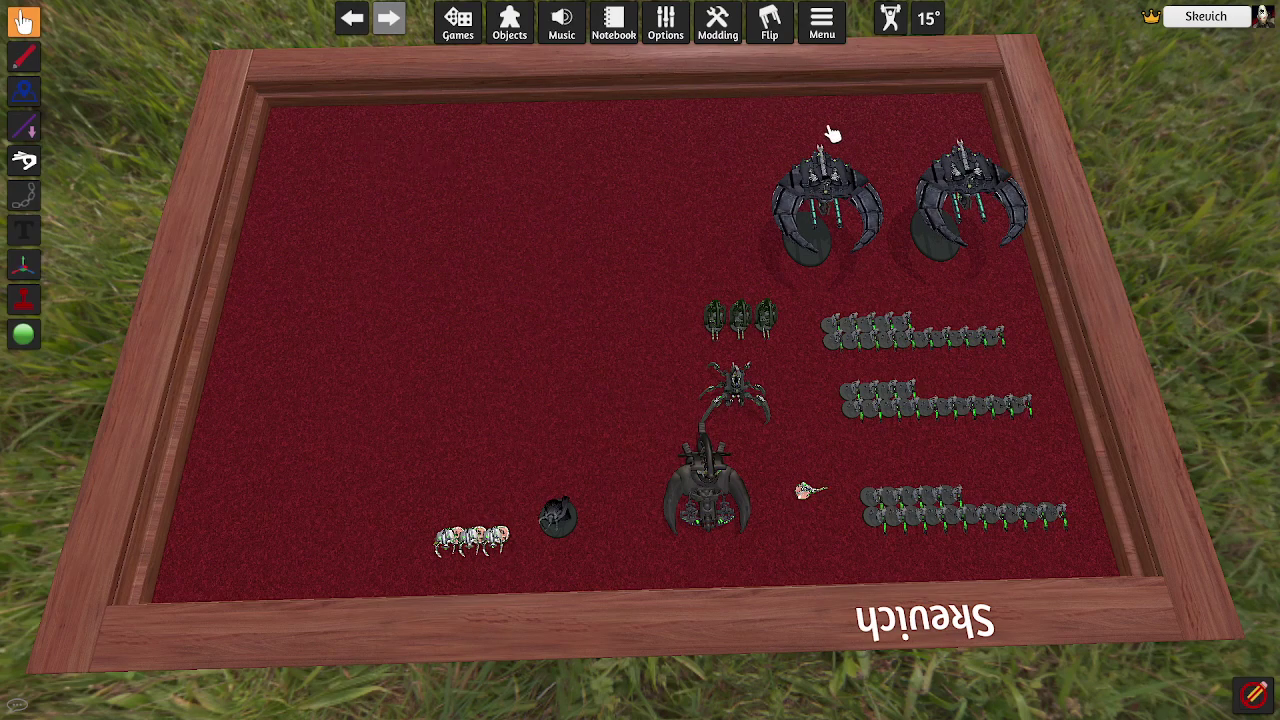
pyautogui.click(457, 30)
pyautogui.click(521, 641)
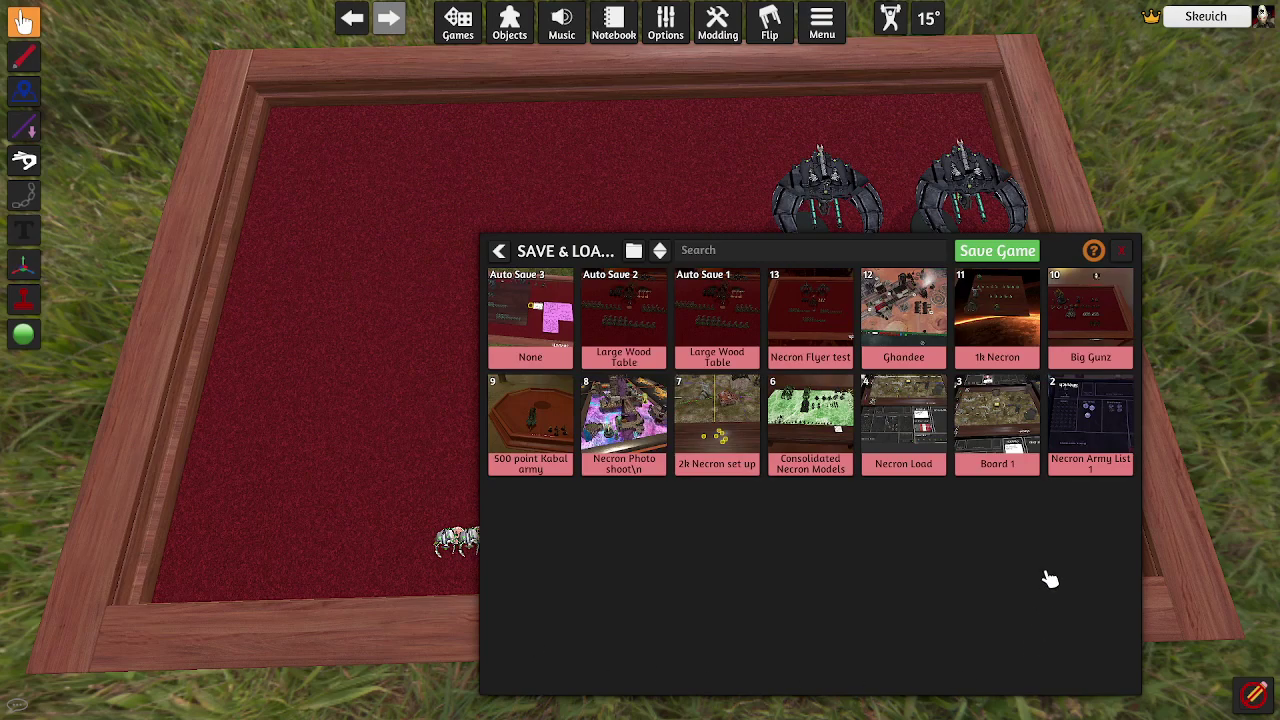
pyautogui.click(1016, 254)
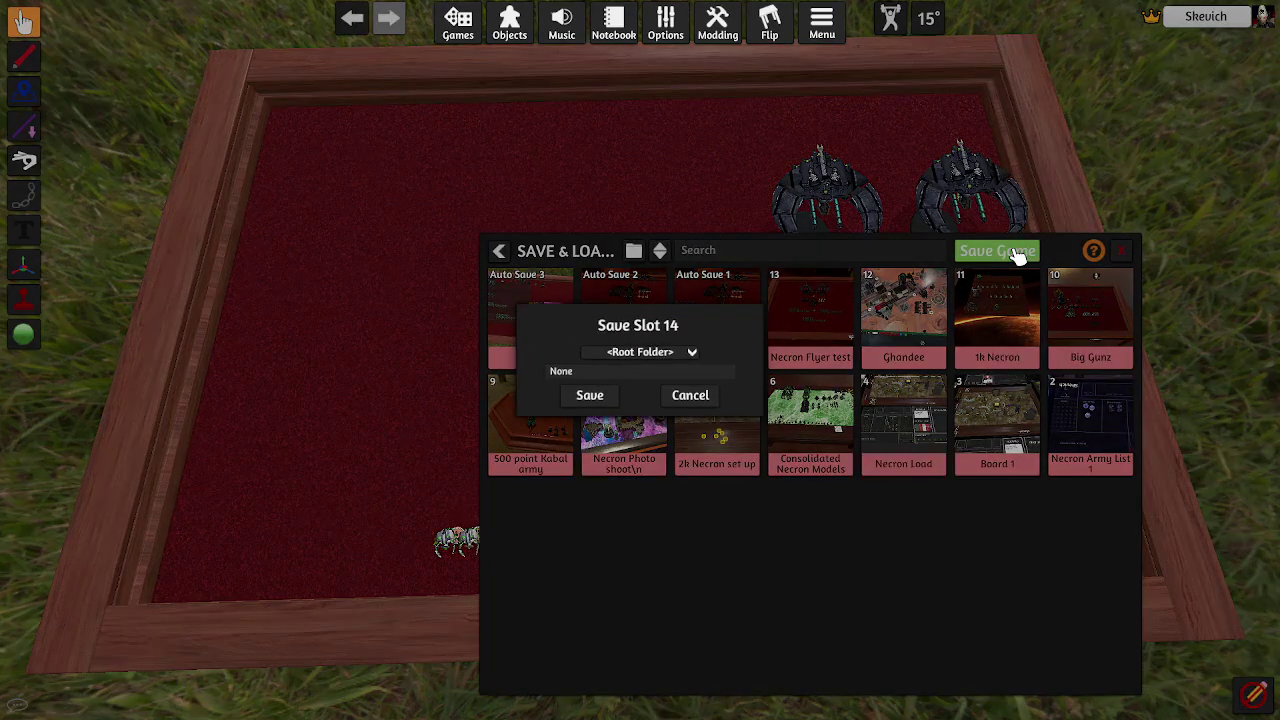
pyautogui.click(634, 376)
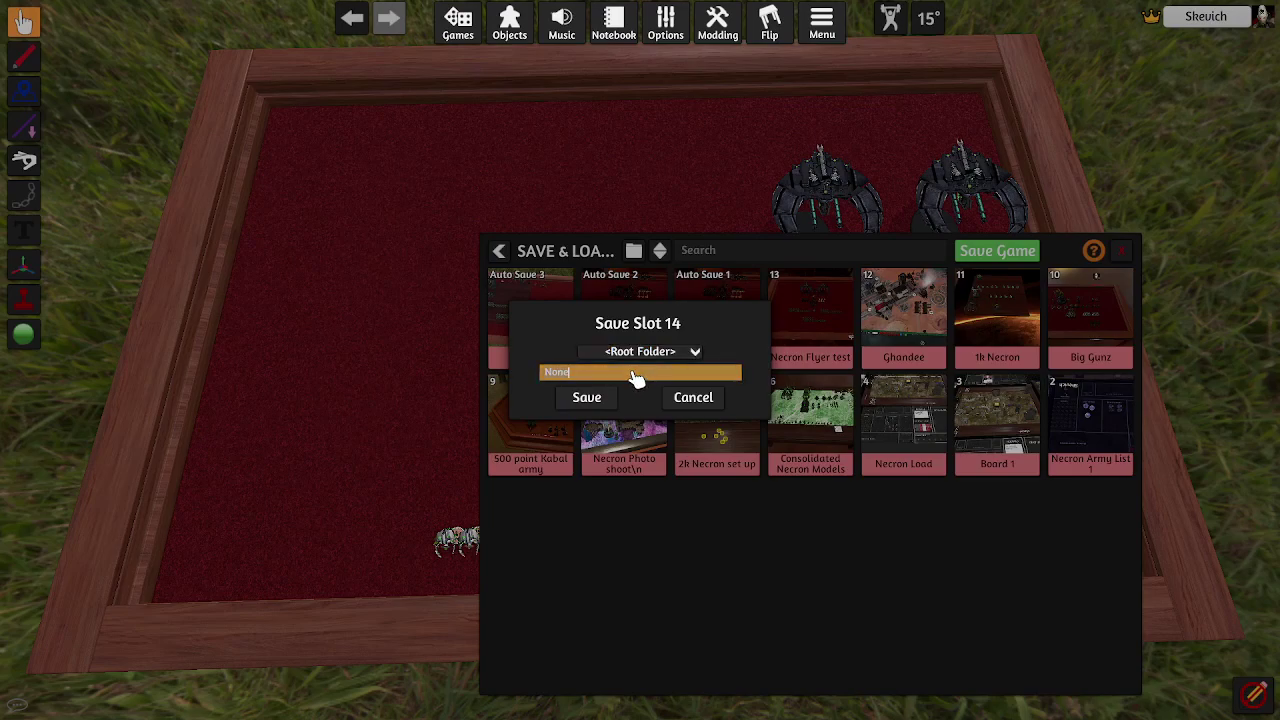
pyautogui.click(702, 399)
pyautogui.click(1122, 252)
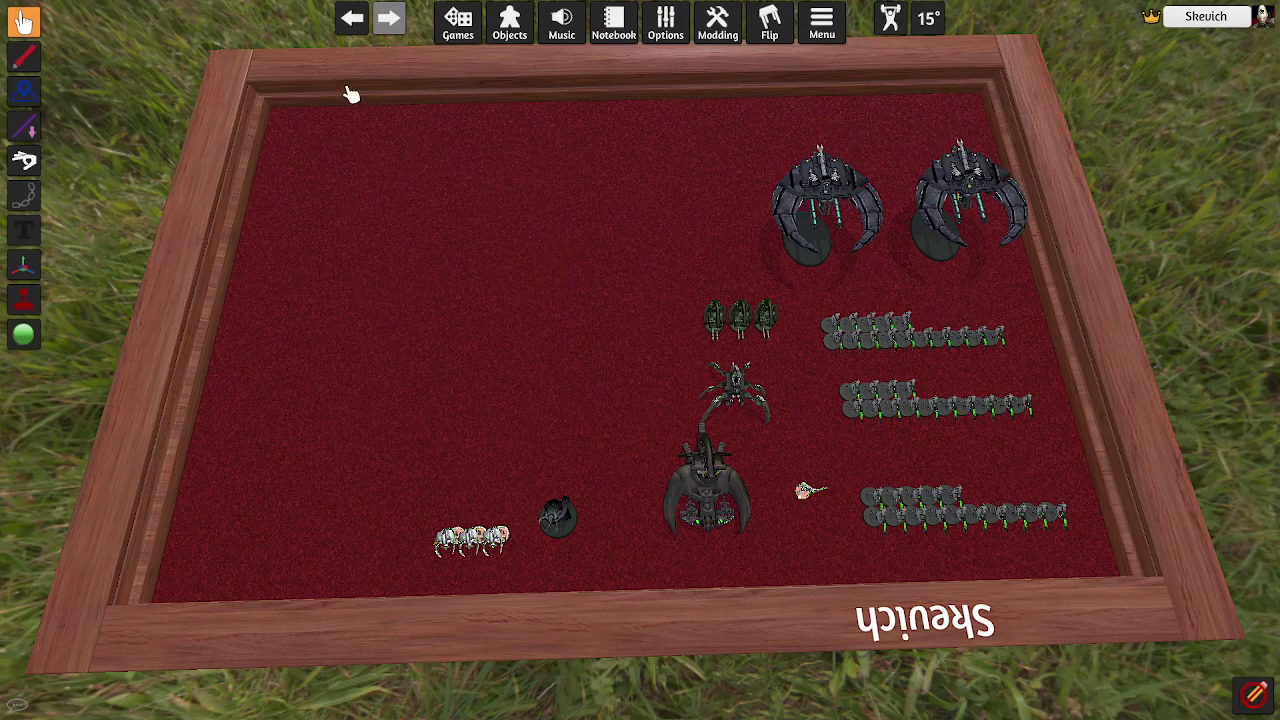
# Step: Load the Necron Overgrowth 4x8 Baconcats Template from the Workshop's Maps folder
pyautogui.click(458, 30)
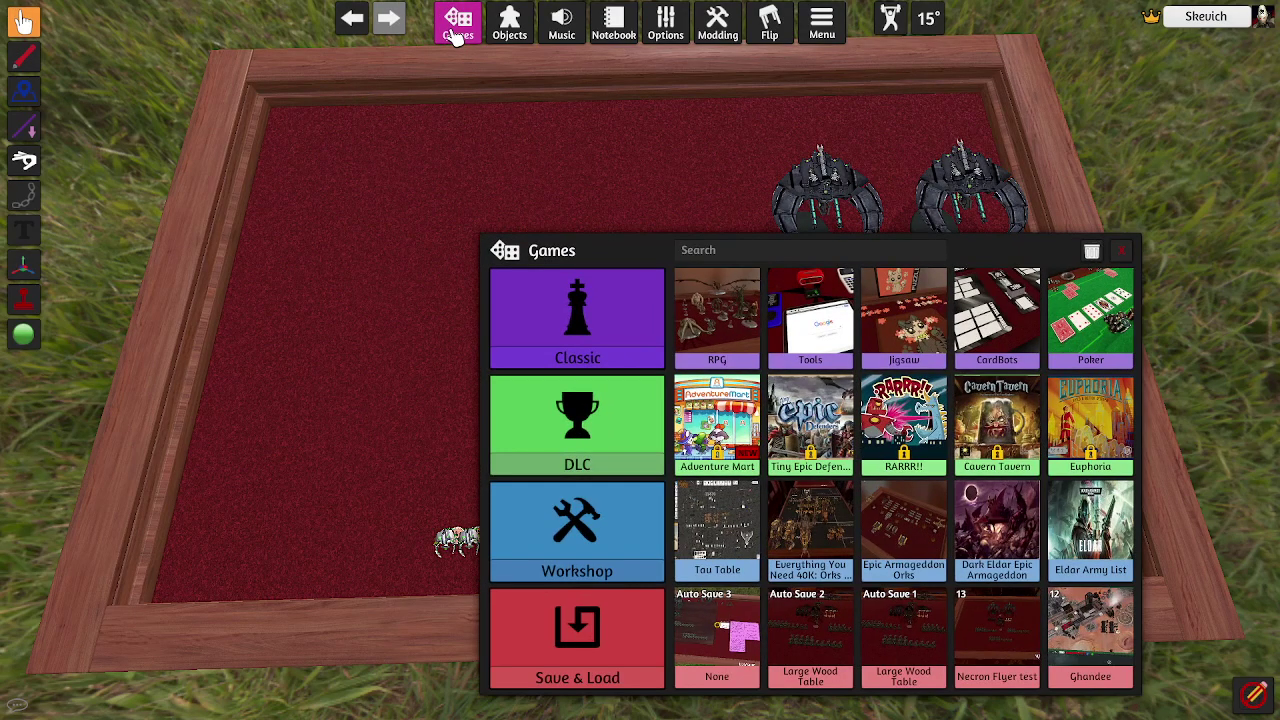
pyautogui.click(606, 530)
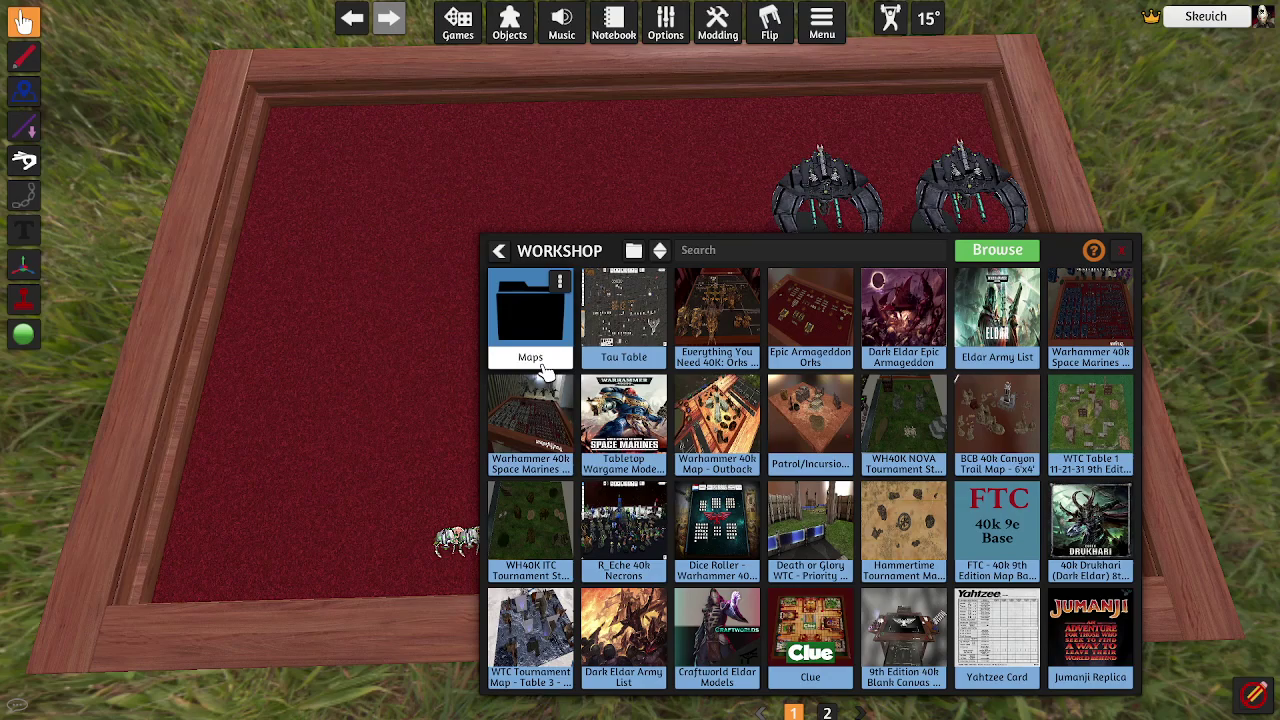
pyautogui.click(541, 335)
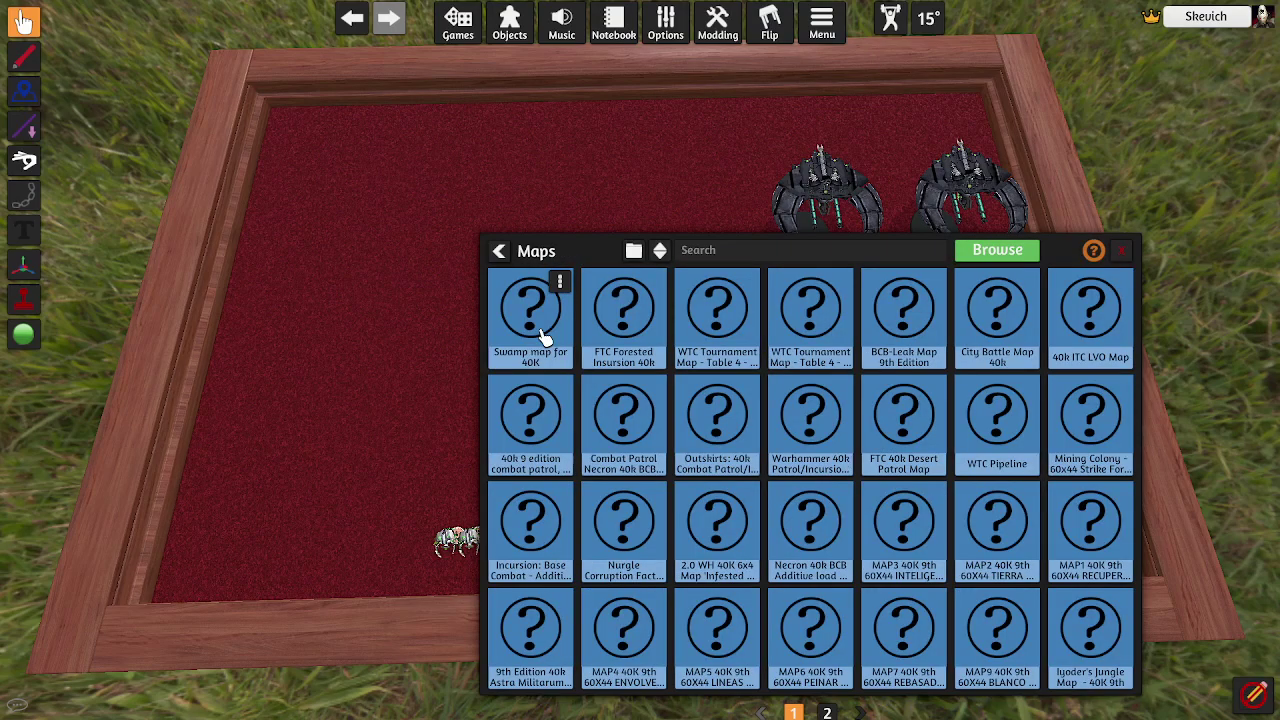
pyautogui.click(541, 338)
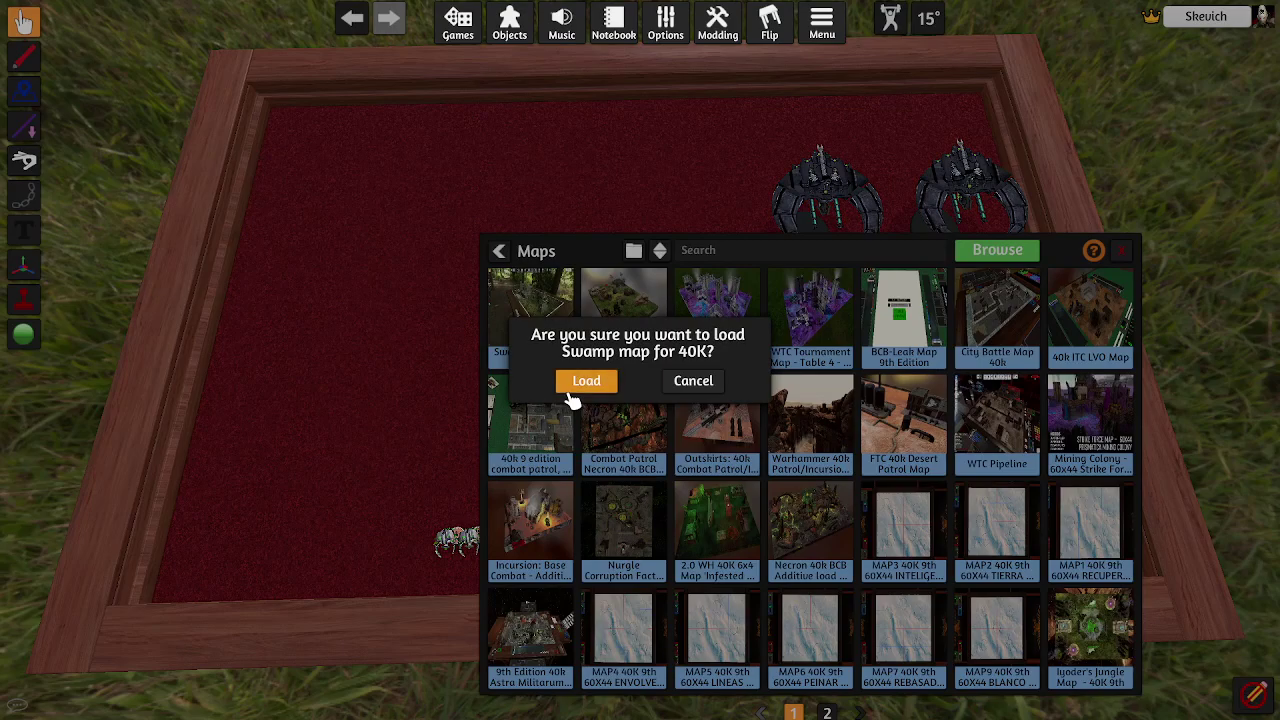
pyautogui.click(676, 388)
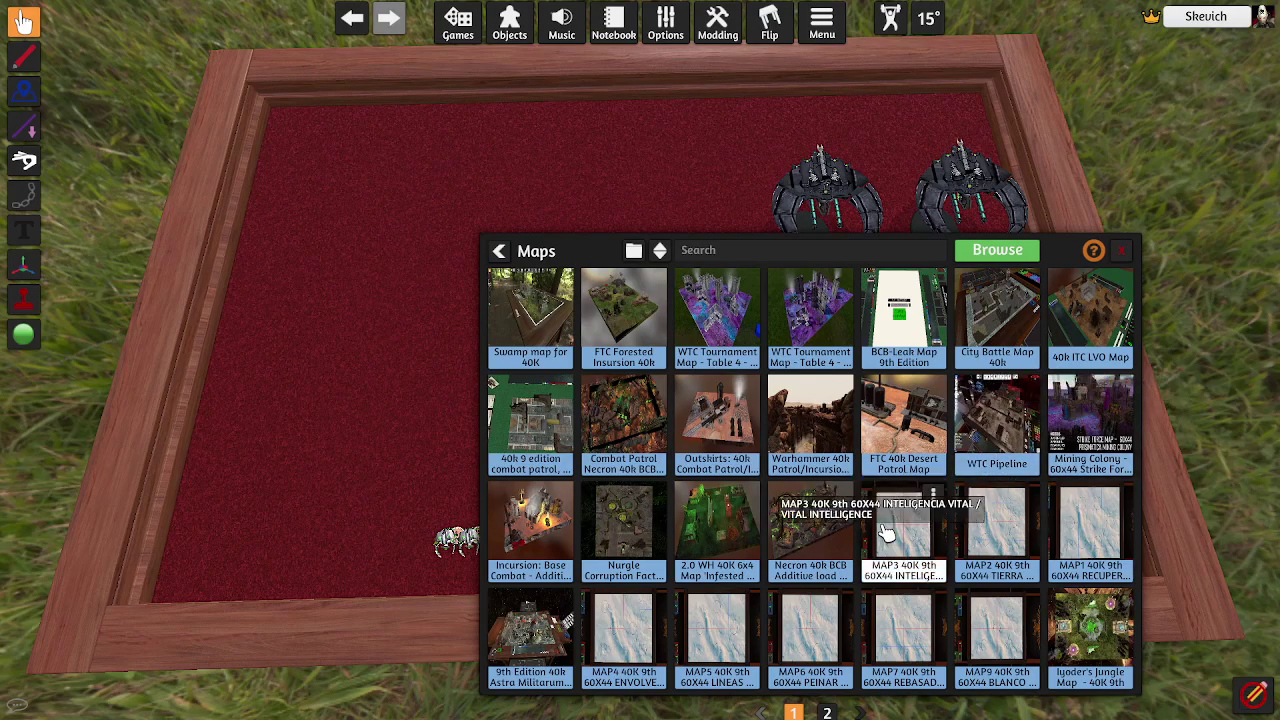
pyautogui.scroll(-1, 885, 530)
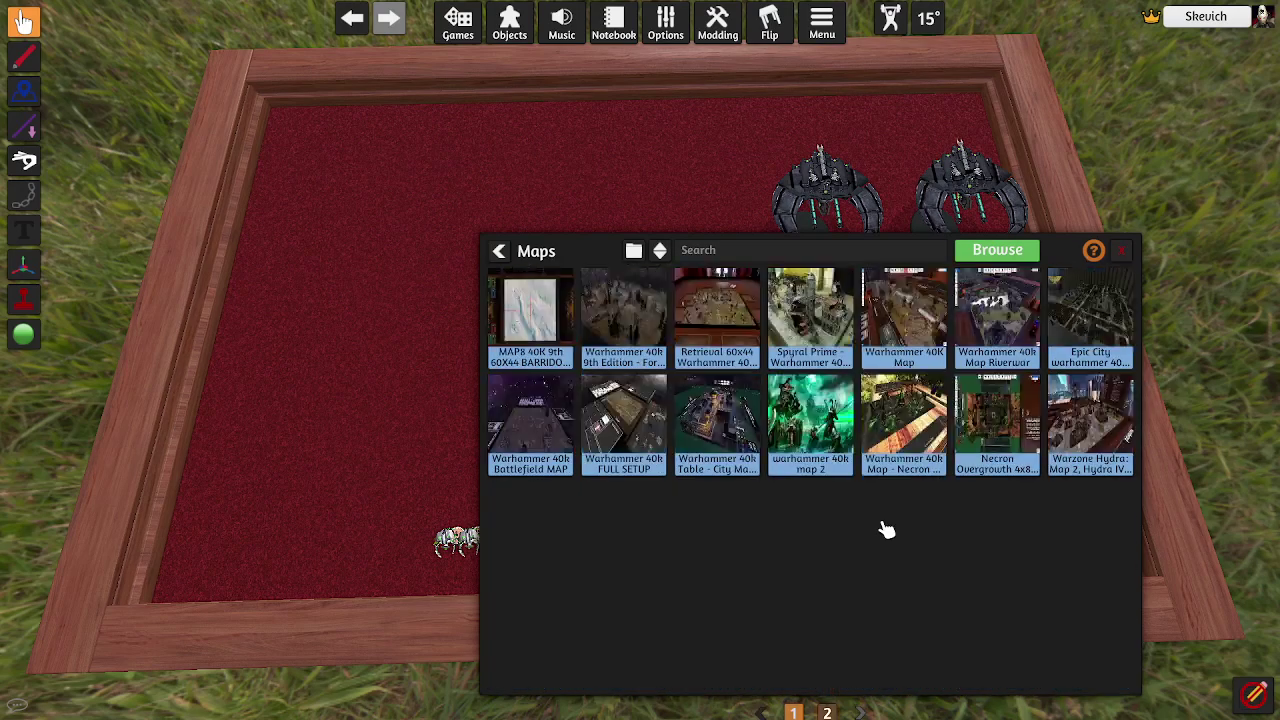
pyautogui.click(991, 402)
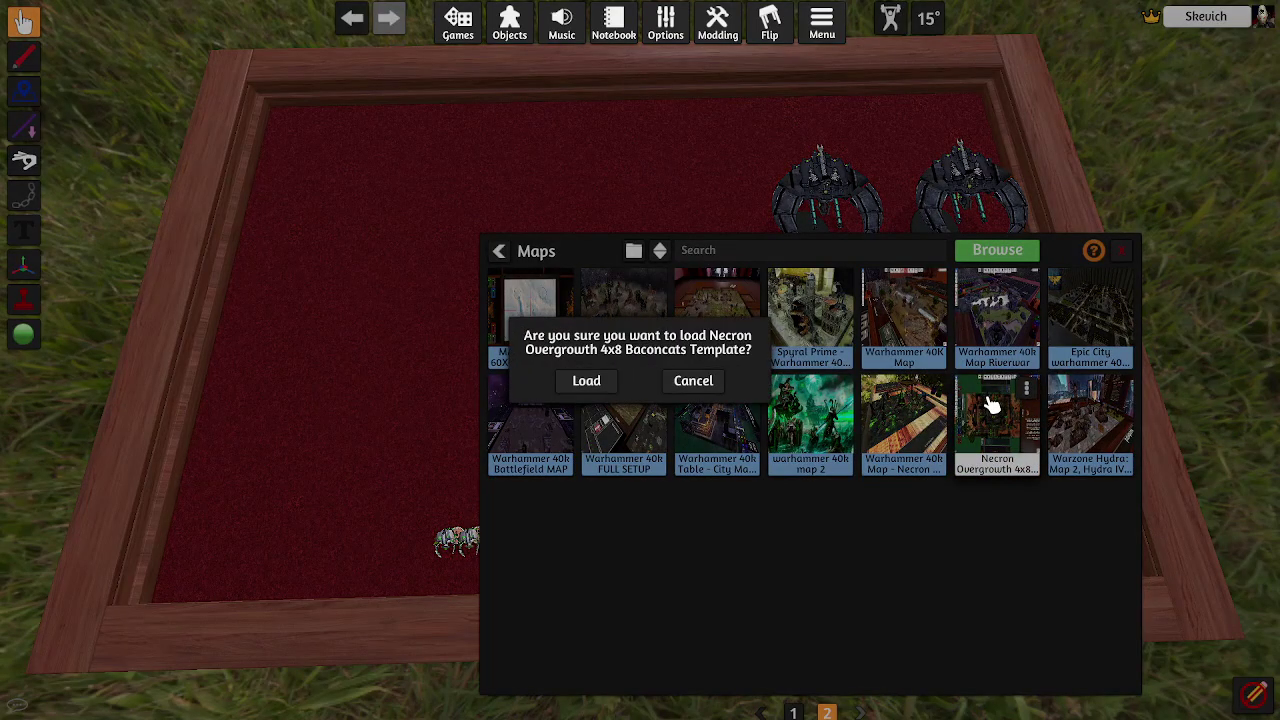
pyautogui.click(584, 388)
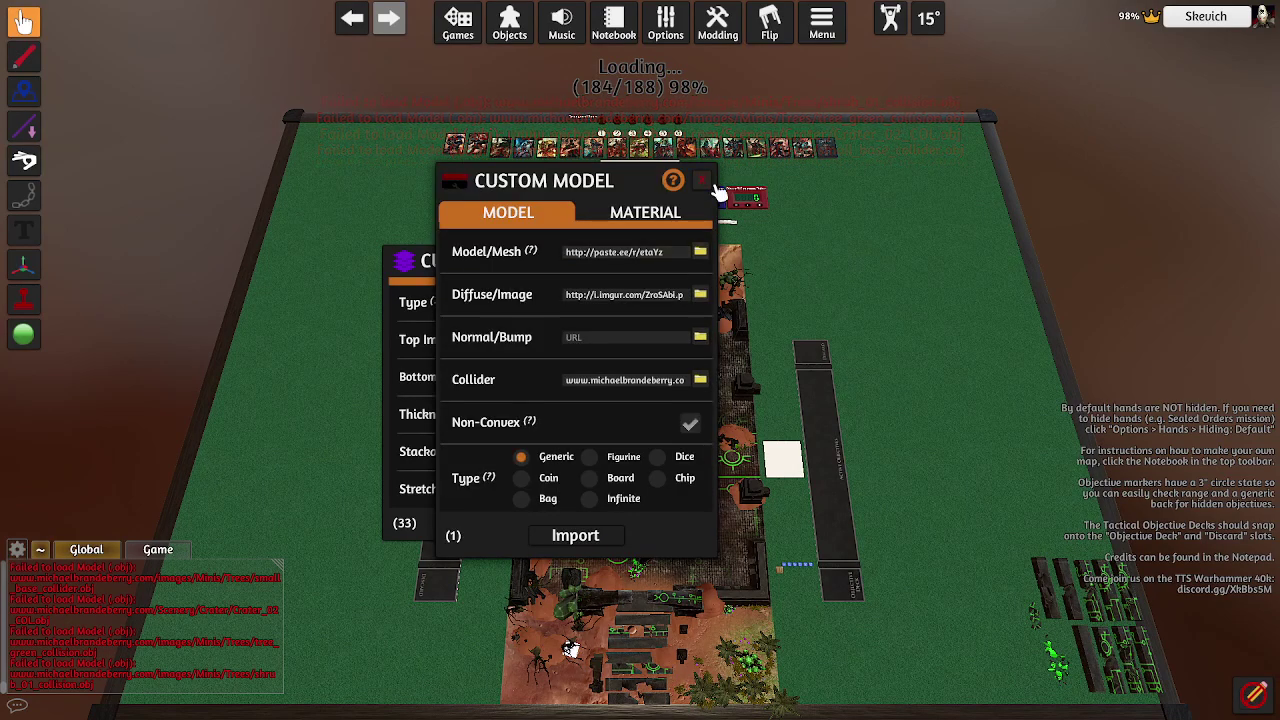
# Step: Close the stack of custom object import dialogs, including Custom Model, without importing anything
pyautogui.click(702, 180)
pyautogui.click(702, 261)
pyautogui.click(704, 263)
pyautogui.click(704, 263)
pyautogui.click(704, 263)
pyautogui.click(704, 263)
pyautogui.click(704, 263)
pyautogui.click(712, 267)
pyautogui.click(712, 267)
pyautogui.click(712, 267)
pyautogui.click(712, 267)
pyautogui.click(704, 263)
pyautogui.click(704, 263)
pyautogui.click(704, 263)
pyautogui.click(704, 263)
pyautogui.click(704, 263)
pyautogui.click(704, 263)
pyautogui.click(712, 267)
pyautogui.click(712, 267)
pyautogui.click(712, 267)
pyautogui.click(712, 267)
pyautogui.click(712, 267)
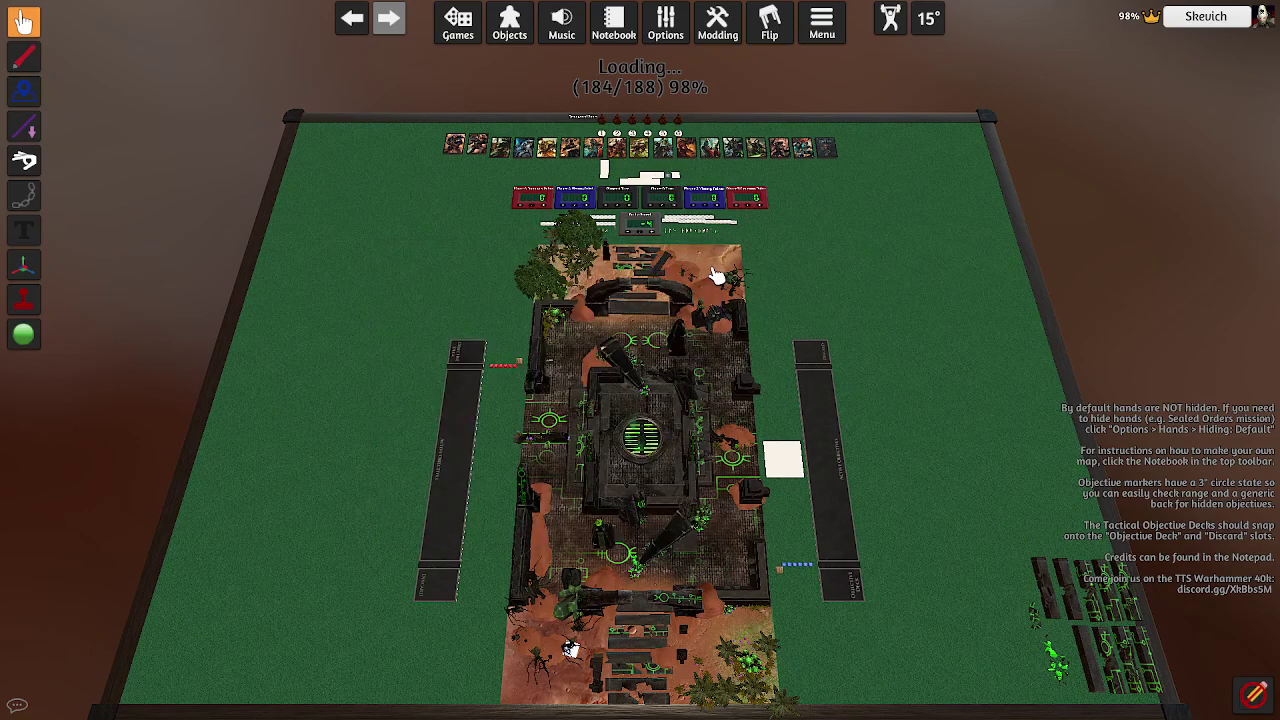
# Step: Dismiss all remaining Custom Tile import dialogs without importing any of the tiles
pyautogui.click(704, 263)
pyautogui.click(704, 263)
pyautogui.click(704, 263)
pyautogui.click(702, 181)
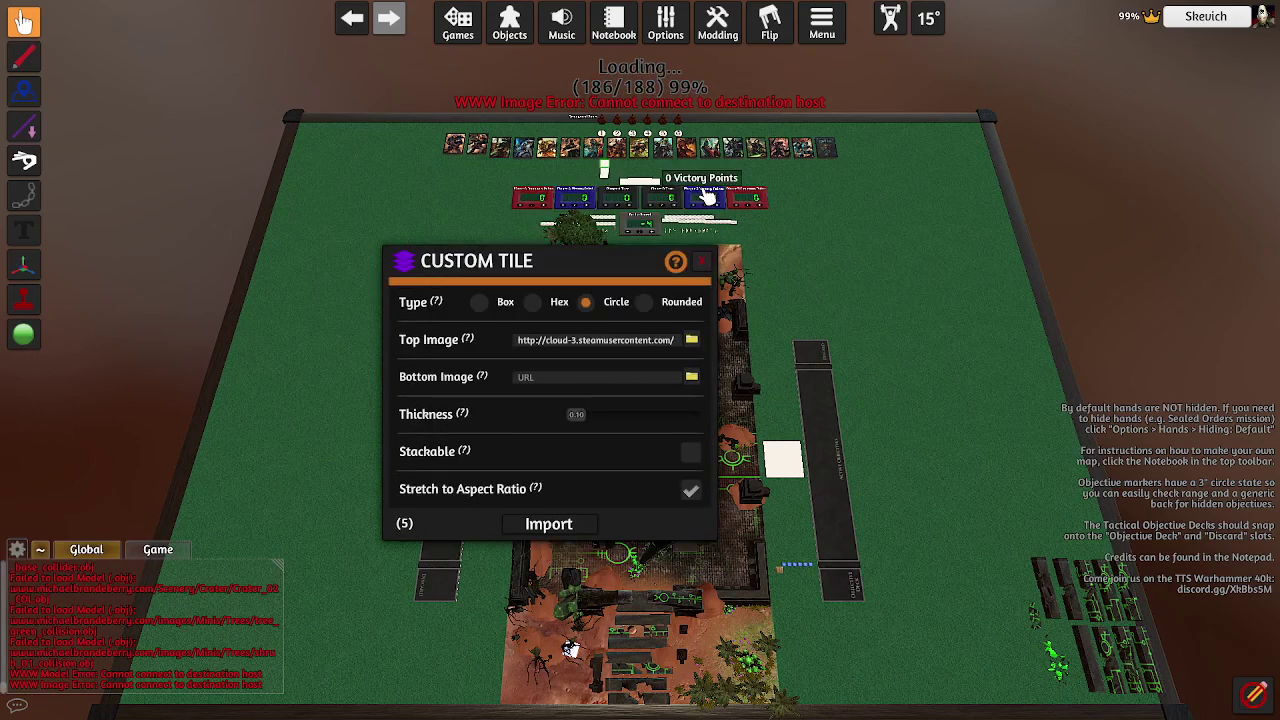
pyautogui.click(703, 263)
pyautogui.click(702, 181)
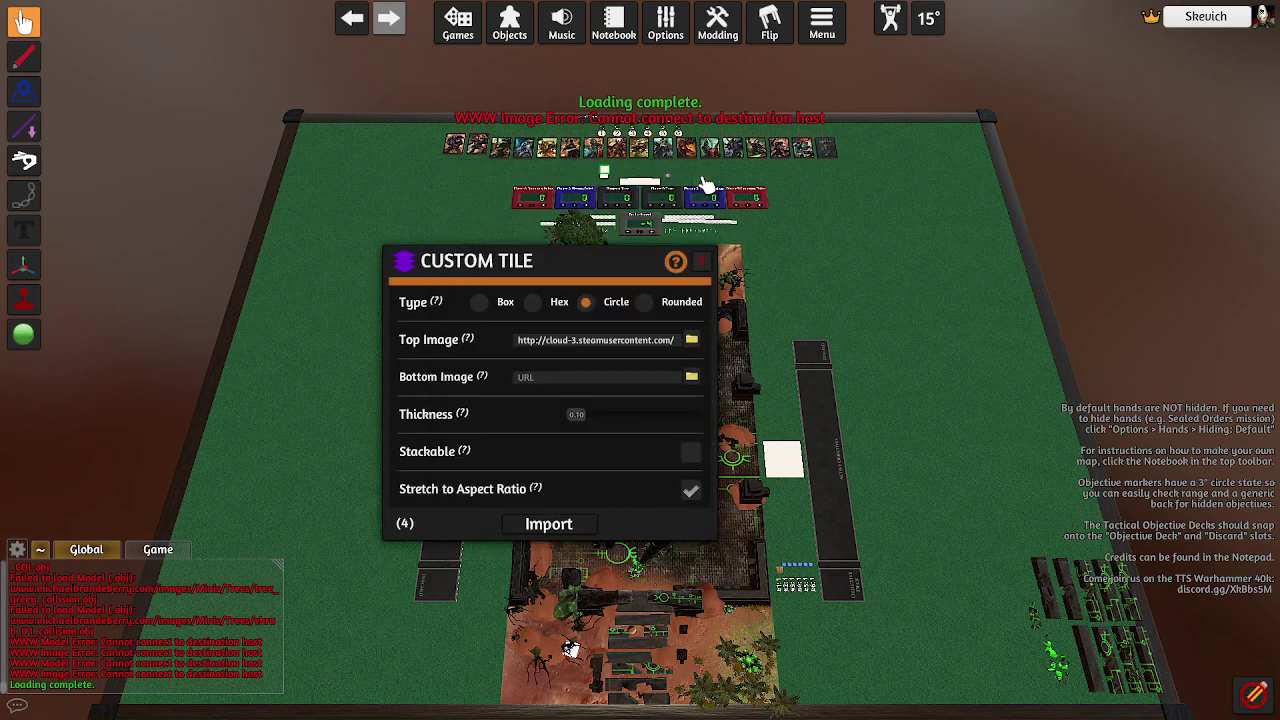
pyautogui.click(703, 263)
pyautogui.click(704, 263)
pyautogui.click(704, 263)
pyautogui.click(705, 263)
# Step: Additively load the Necron Flyer test save so the army joins the loaded Necron map
pyautogui.press('e')
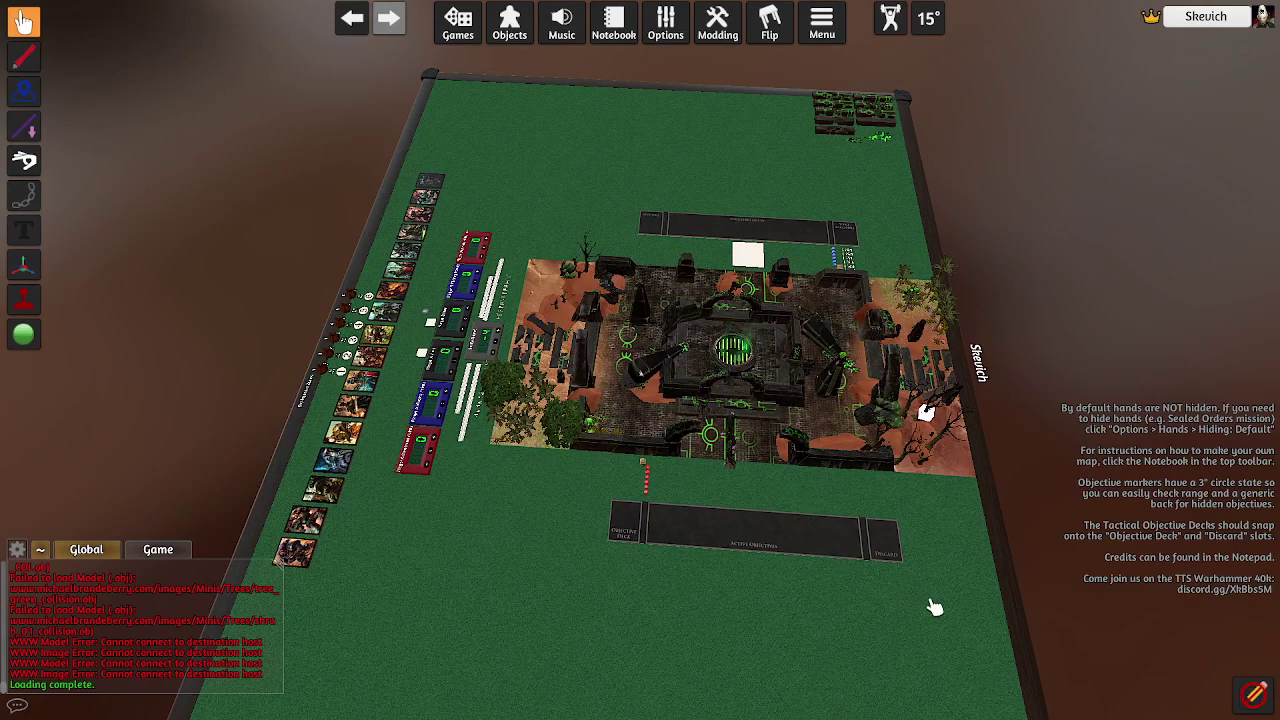
pyautogui.press('d')
pyautogui.press('s')
pyautogui.press('s')
pyautogui.press('s')
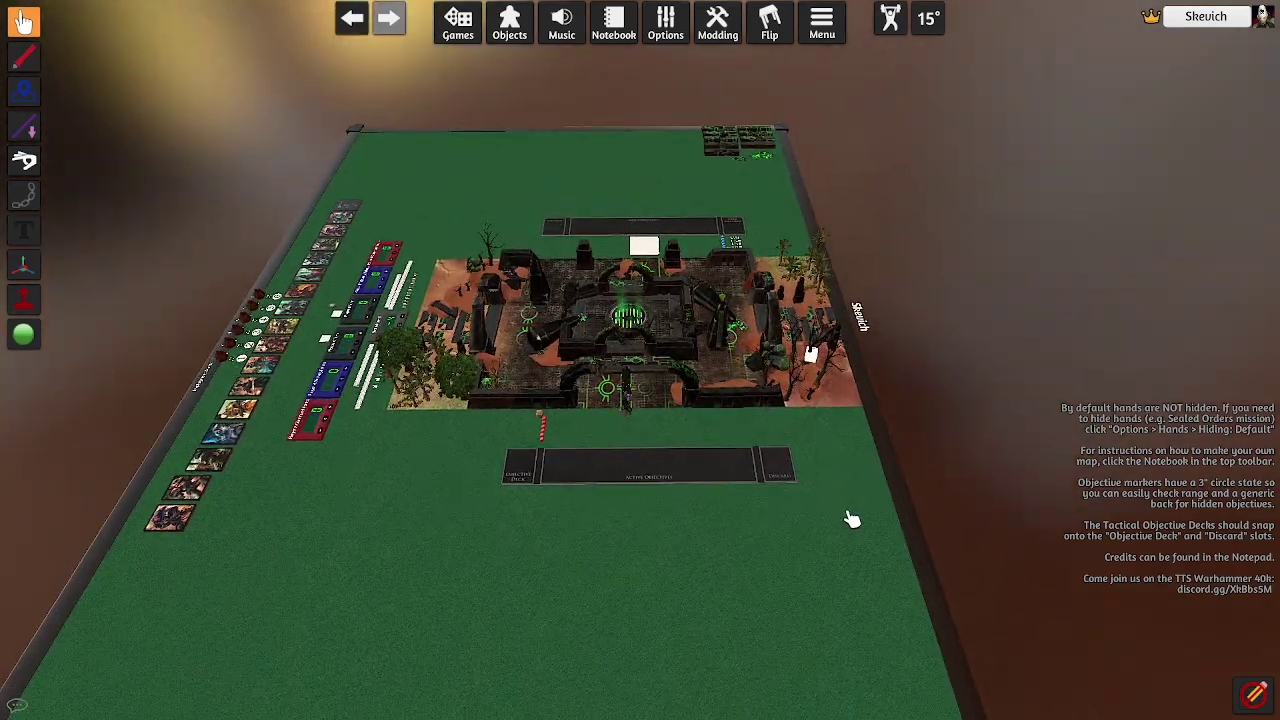
pyautogui.click(457, 30)
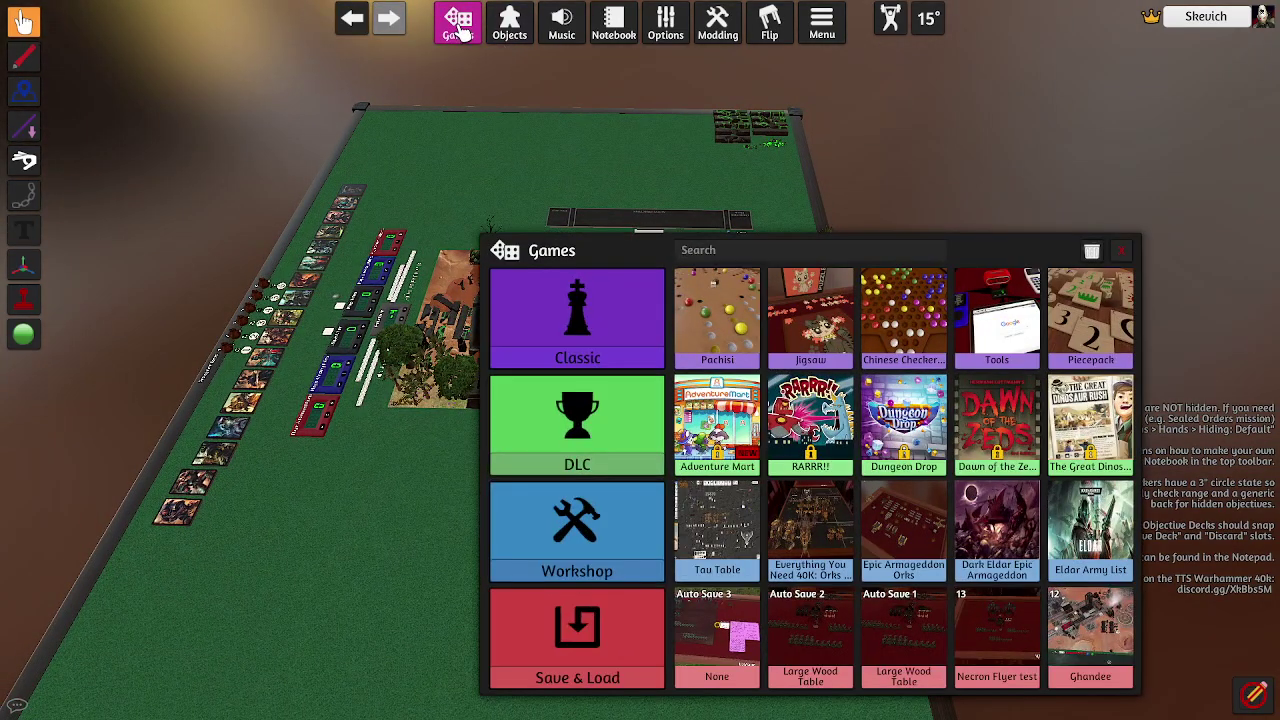
pyautogui.click(578, 645)
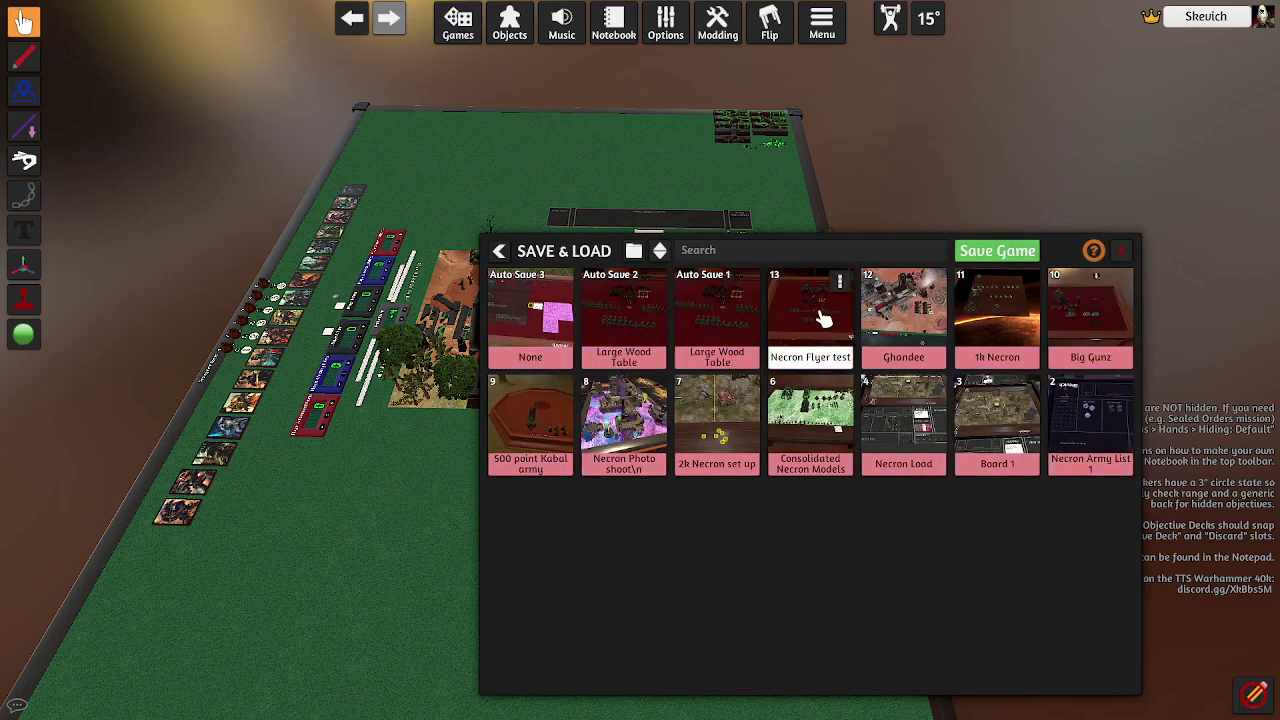
pyautogui.click(842, 286)
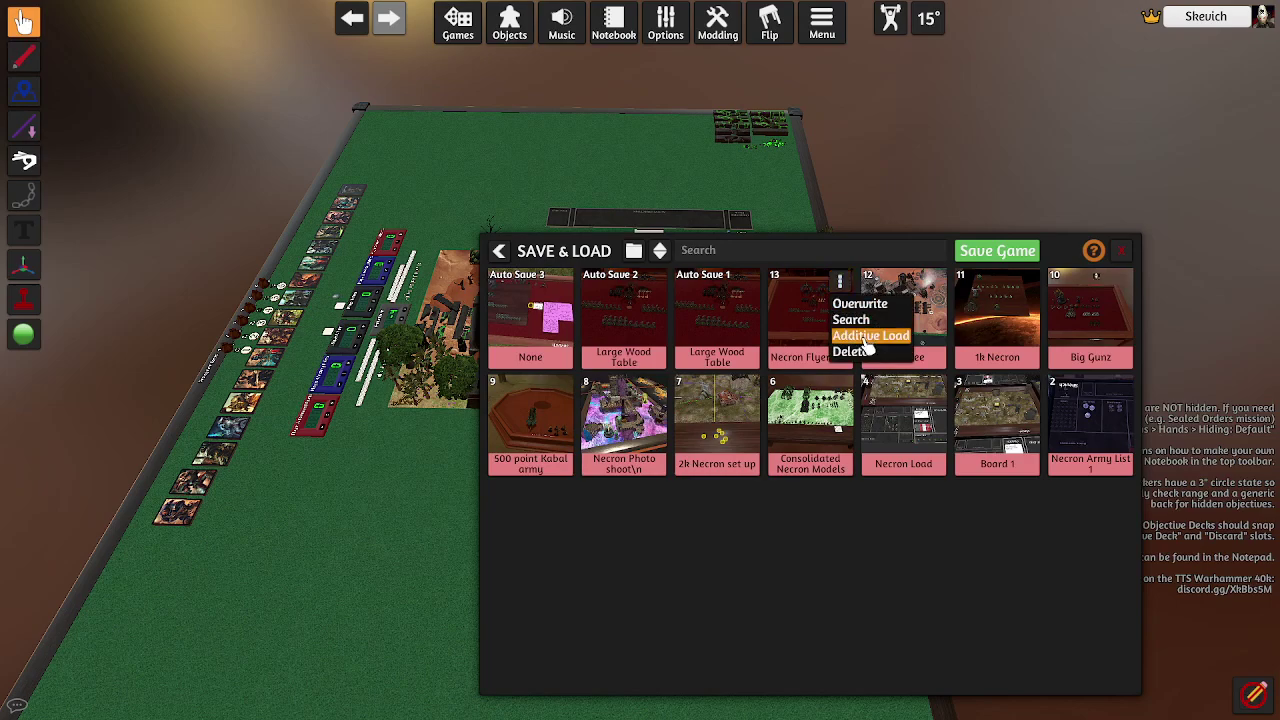
pyautogui.click(866, 338)
pyautogui.click(578, 386)
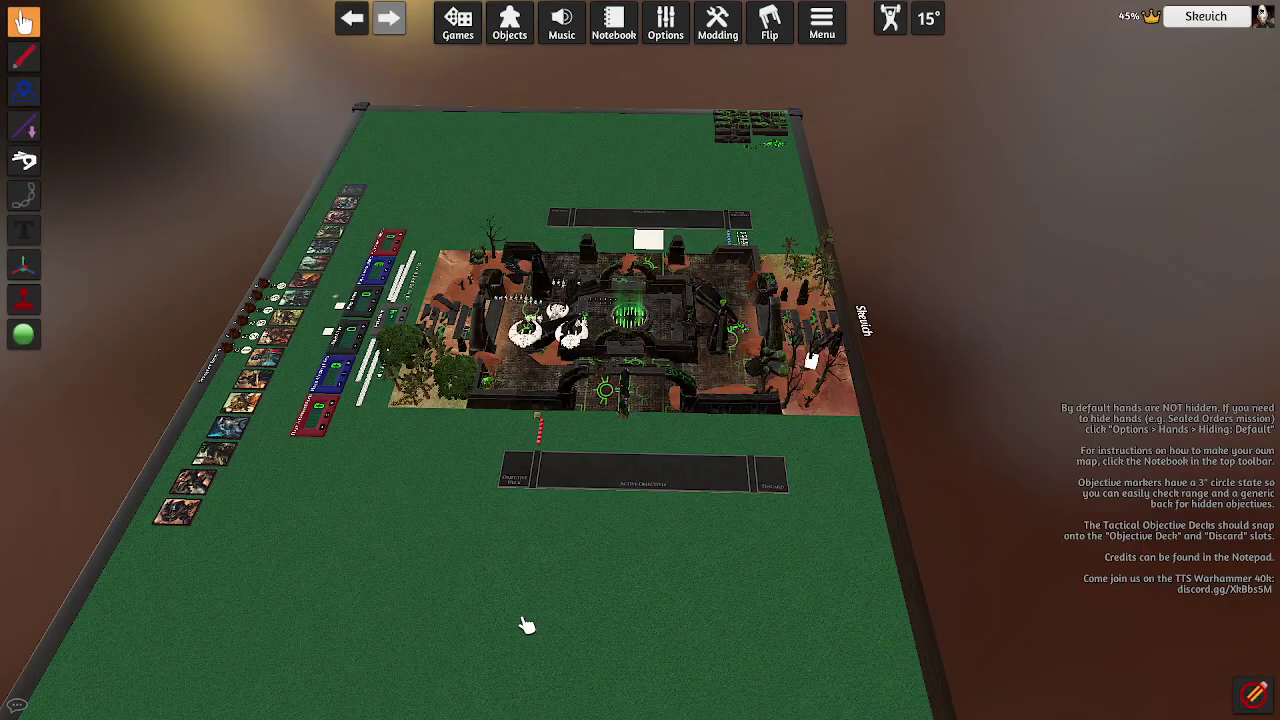
# Step: Move the two crescent-shaped flyers and the spider-like model off the map onto the green table beside it
pyautogui.scroll(5, 548, 360)
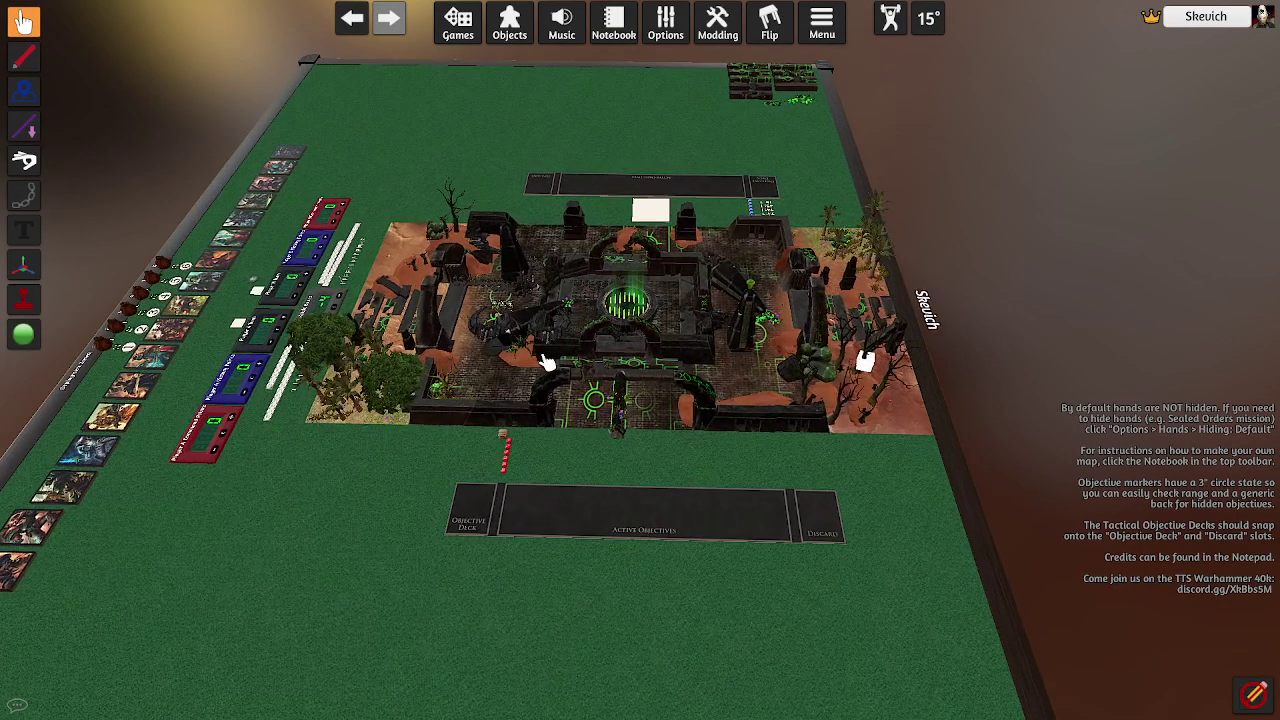
pyautogui.moveTo(420, 335); pyautogui.dragTo(245, 600)
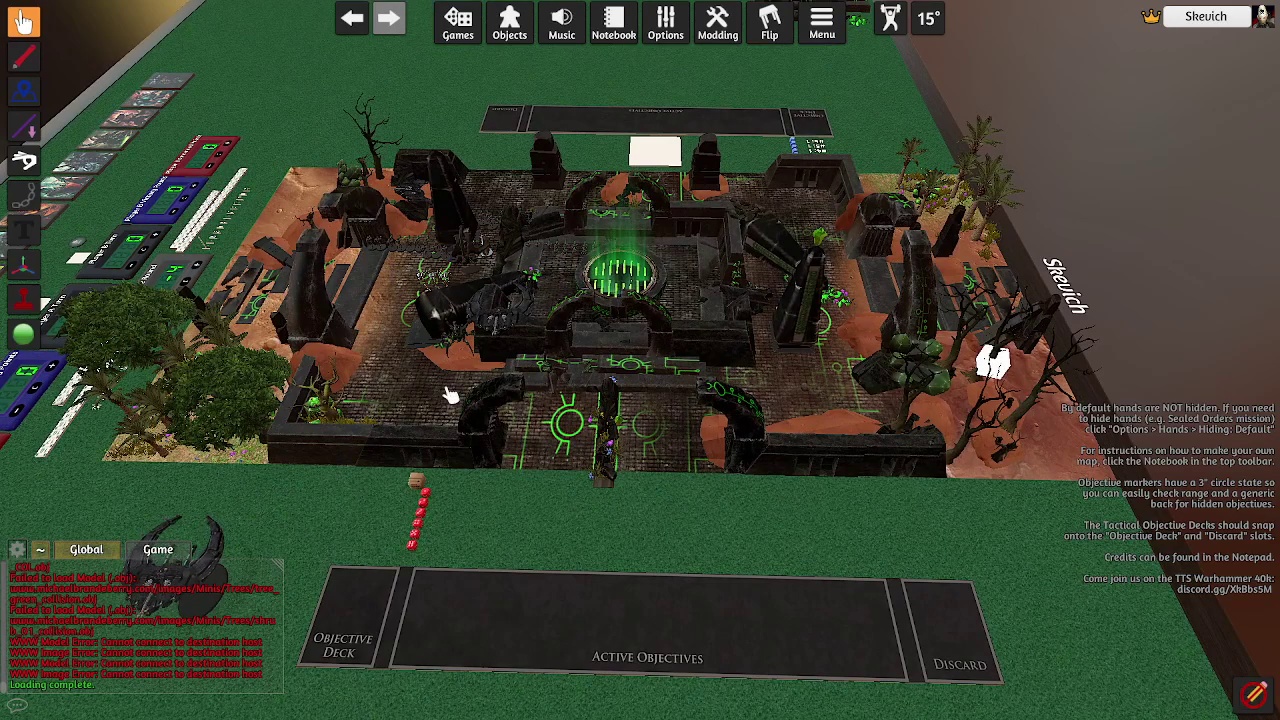
pyautogui.moveTo(428, 323); pyautogui.dragTo(285, 585)
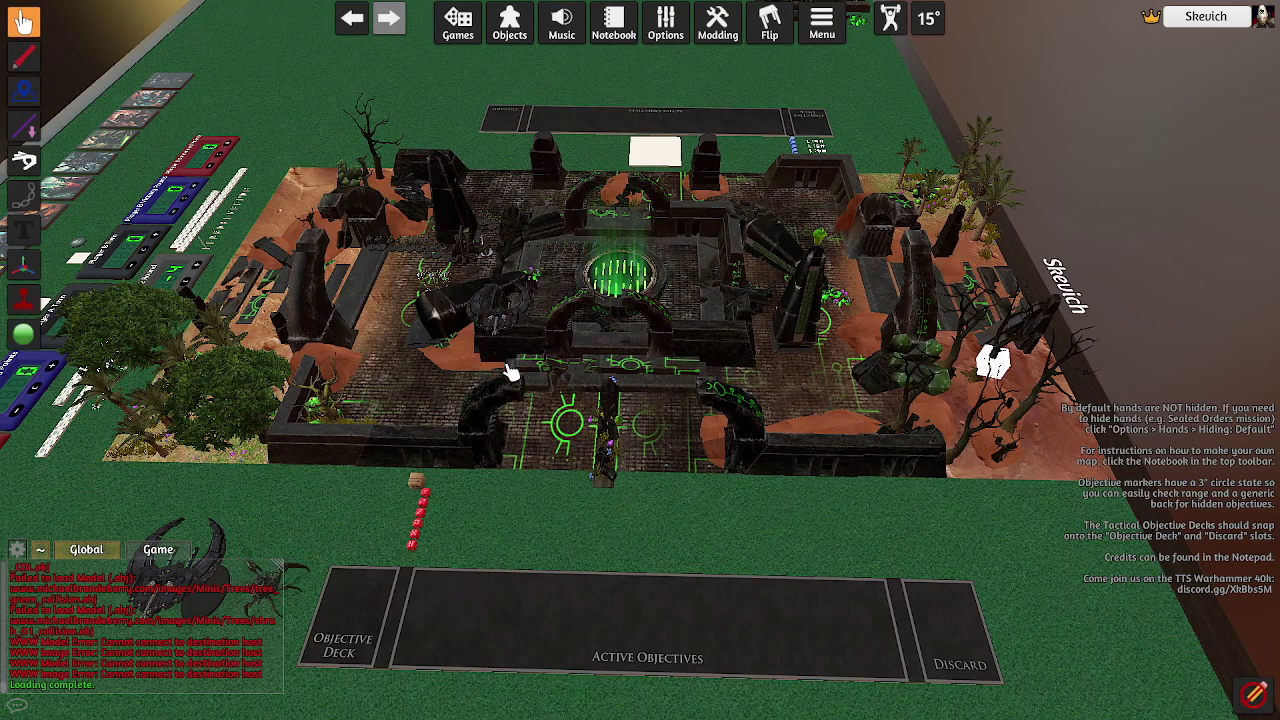
pyautogui.moveTo(500, 325); pyautogui.dragTo(64, 616)
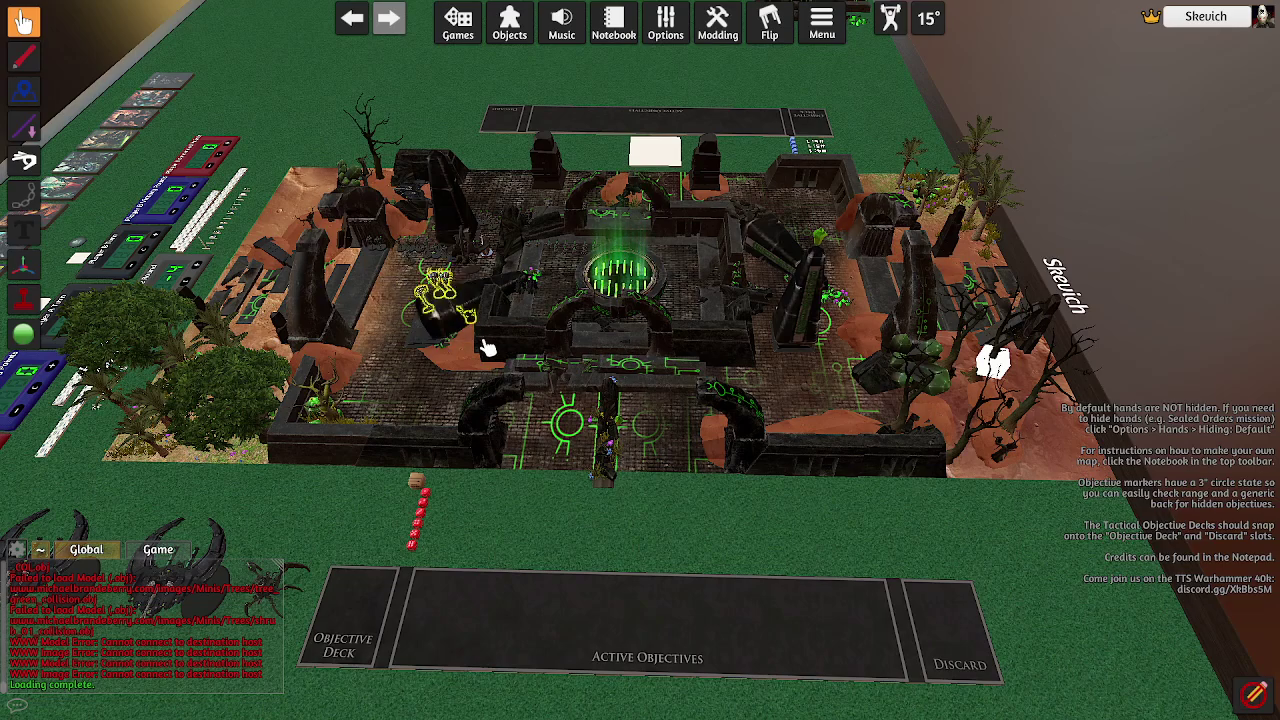
# Step: Select the remaining Necron models on the map, including the Warriors, and move them together onto the table around the Active Objectives mat
pyautogui.moveTo(325, 124); pyautogui.dragTo(694, 517)
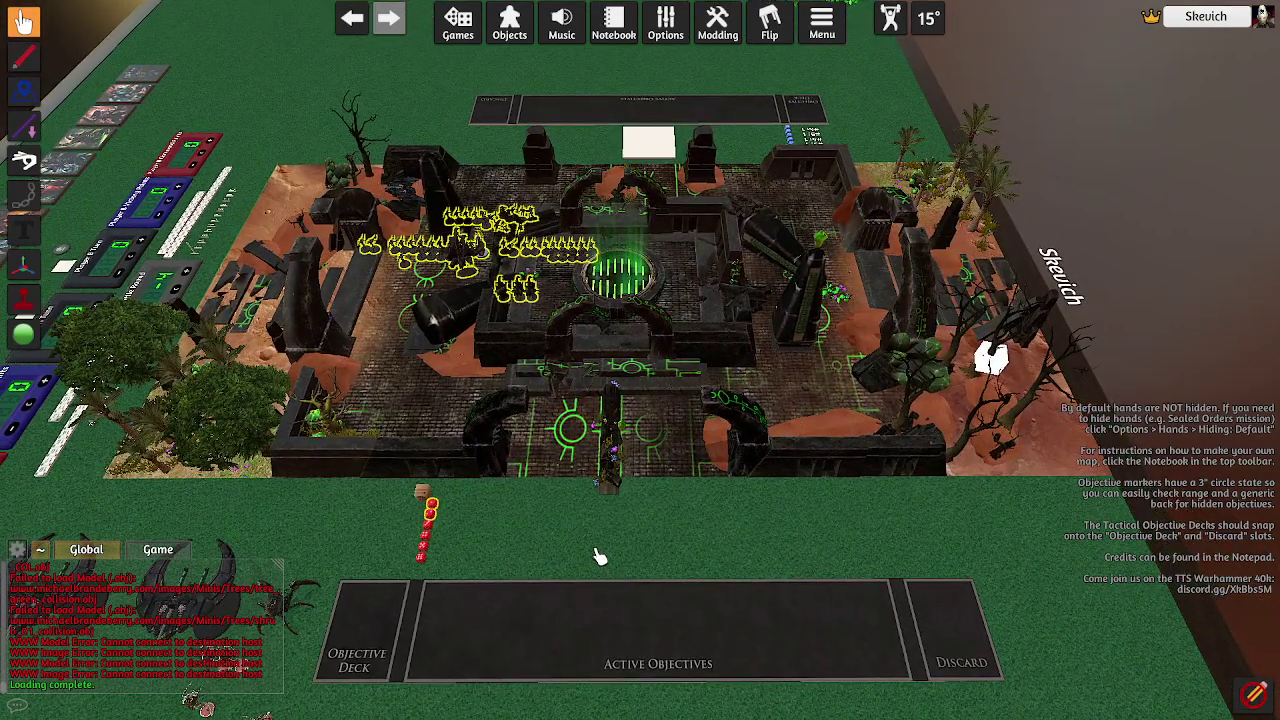
pyautogui.click(603, 552)
pyautogui.moveTo(330, 170); pyautogui.dragTo(670, 345)
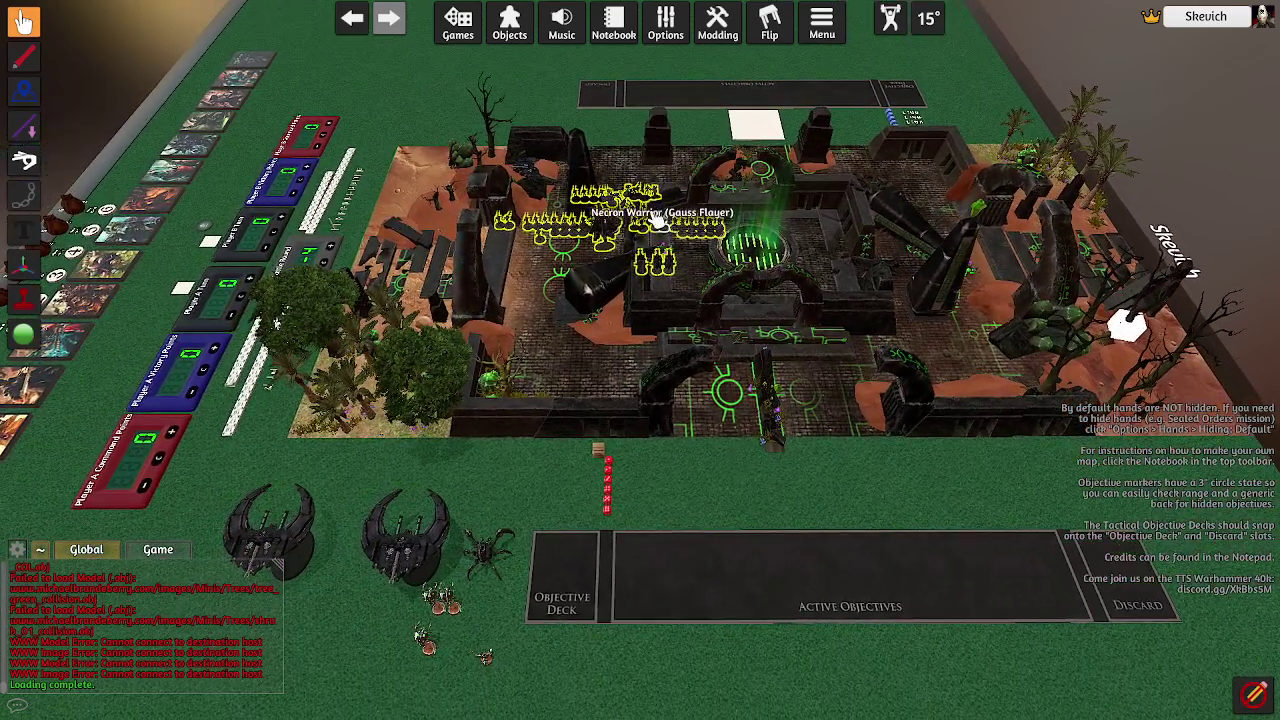
pyautogui.moveTo(589, 236); pyautogui.dragTo(720, 690)
pyautogui.scroll(-2, 1018, 650)
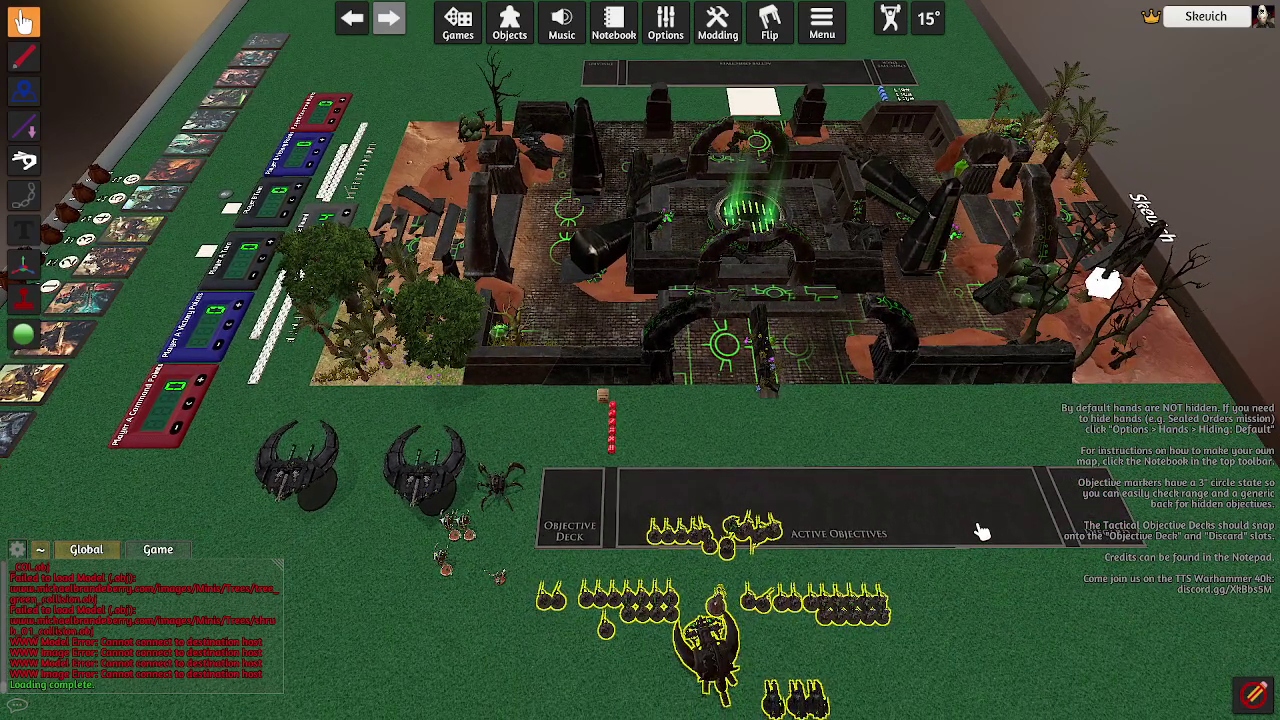